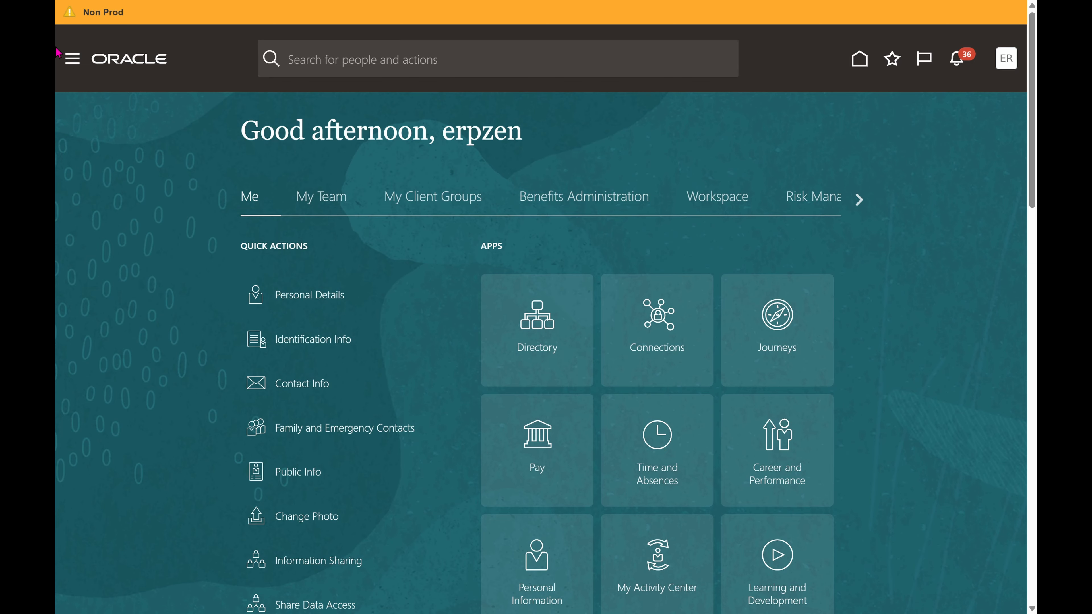
Open the Purchasing work area under Procurement and start creating a new order
left_click(71, 60)
scroll(242, 381, "down", 15)
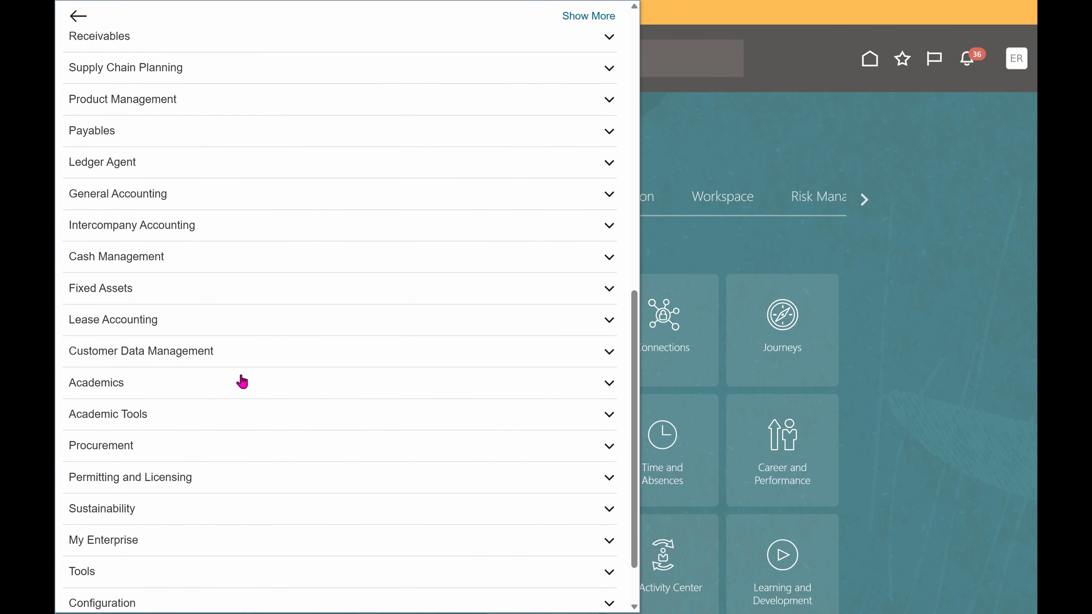
left_click(128, 378)
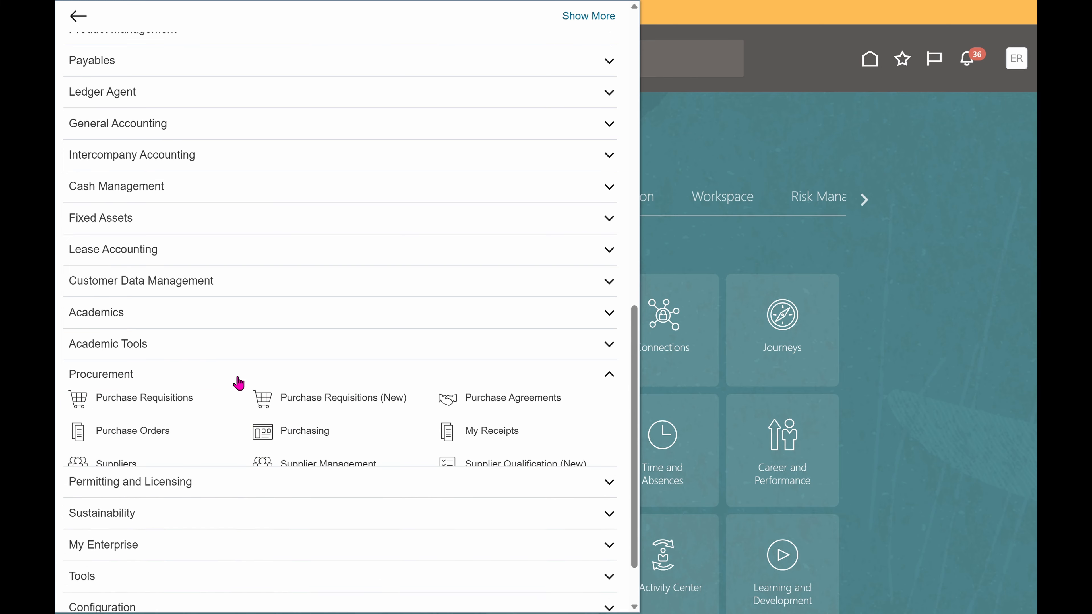
left_click(99, 432)
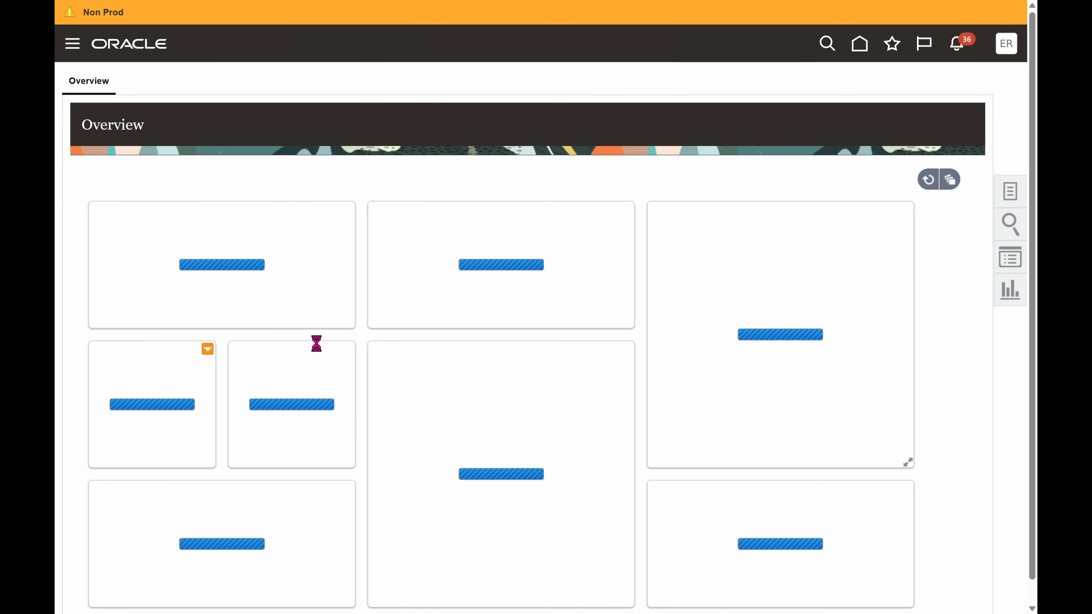
left_click(1011, 190)
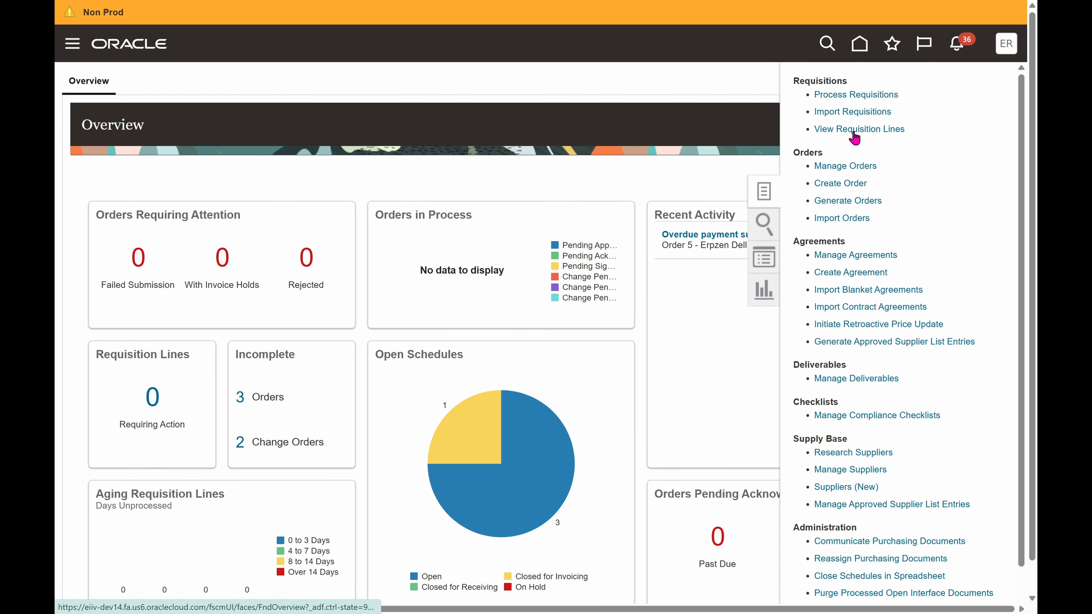
left_click(851, 184)
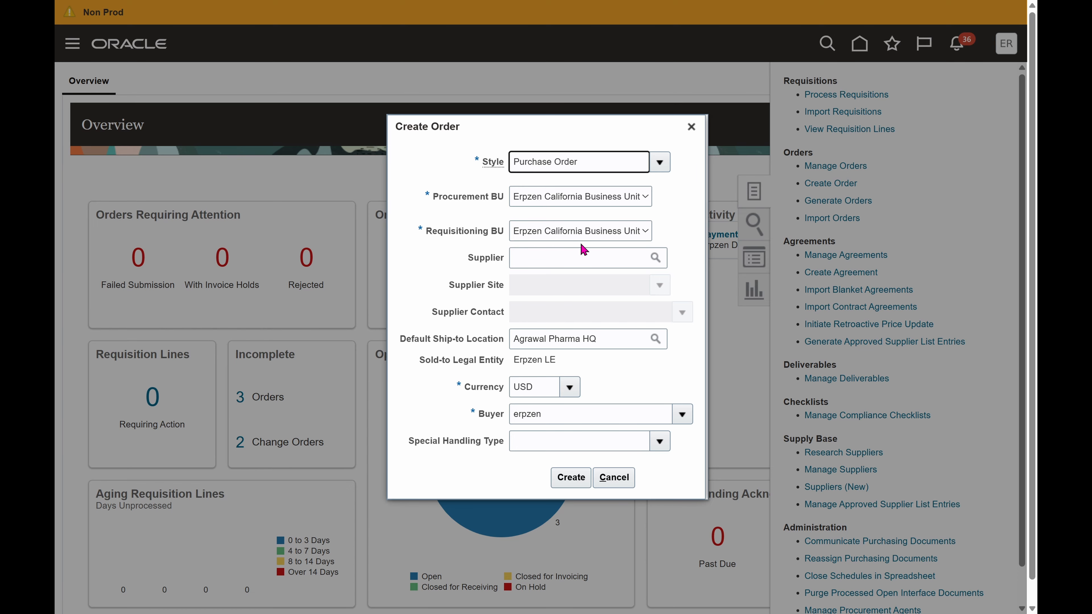
Search suppliers for erpzen, select Erpzen Dell Supplier and create the purchase order
left_click(659, 258)
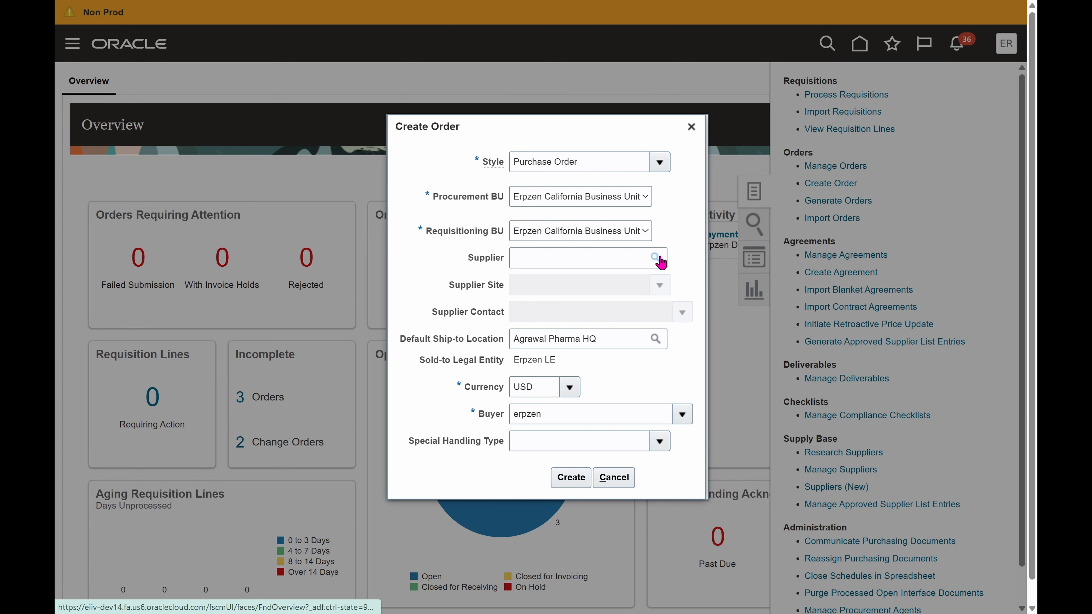
left_click(382, 257)
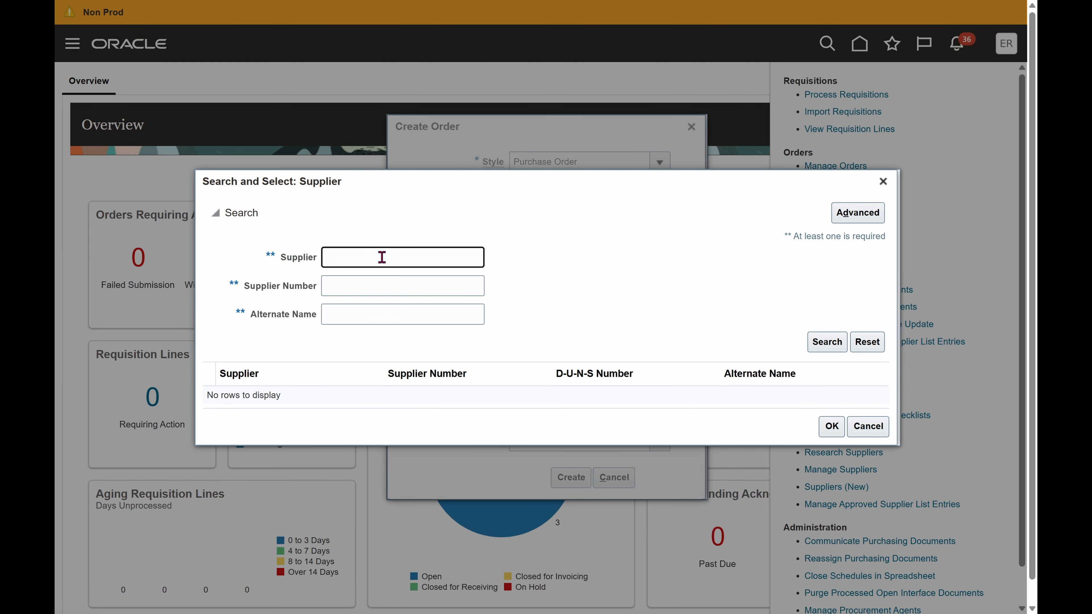
key("Return")
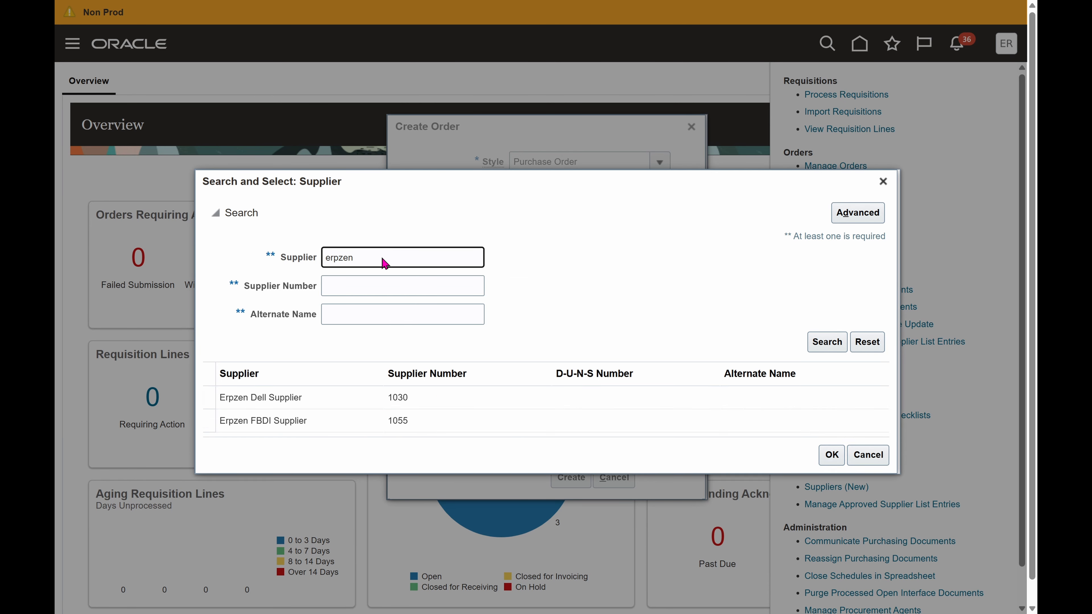
left_click(338, 382)
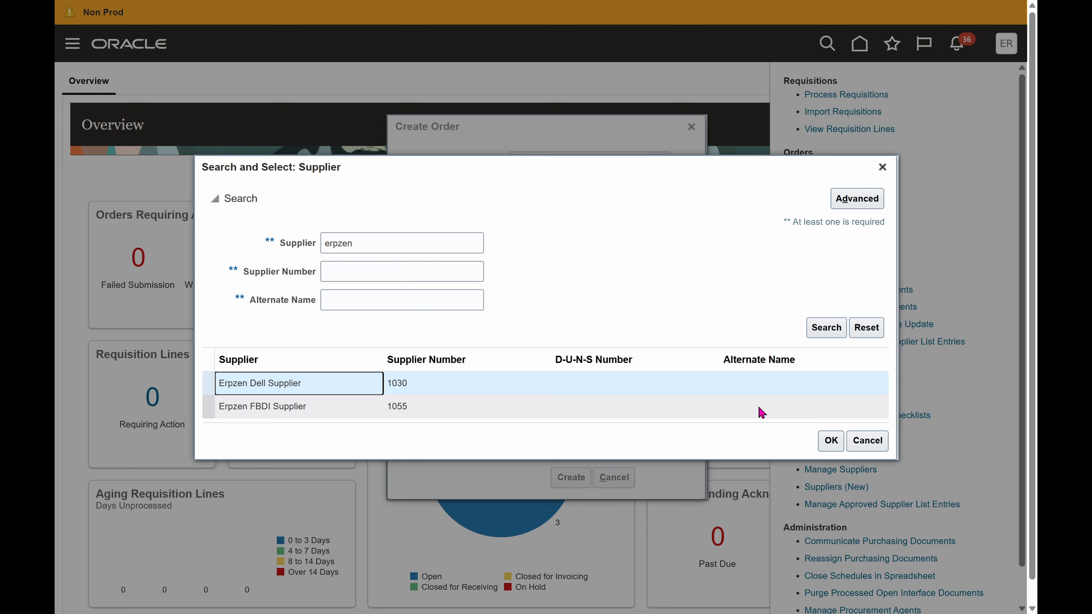
left_click(830, 440)
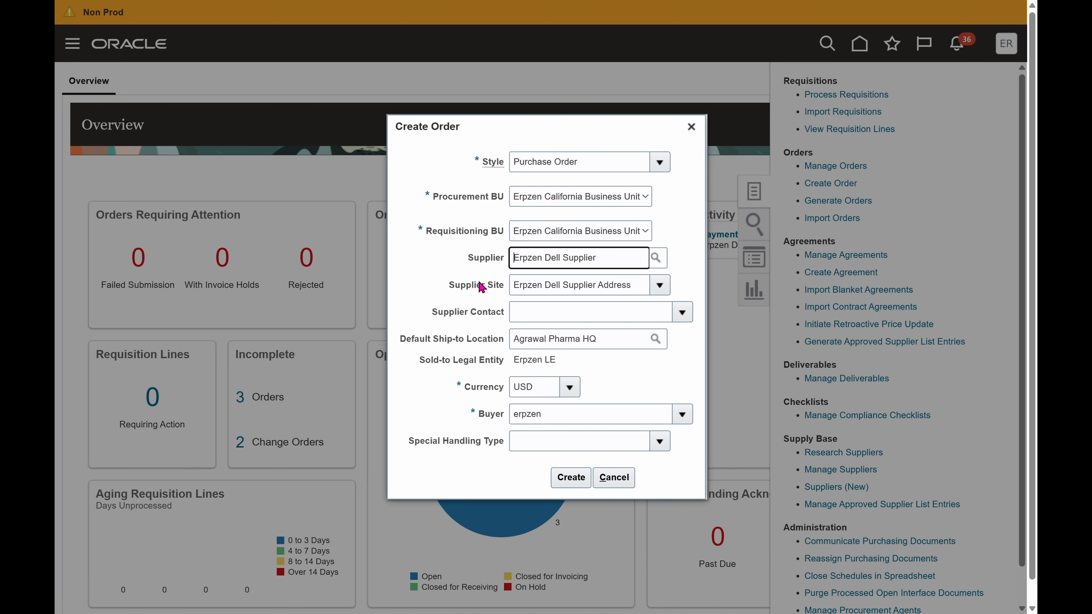
left_click(571, 478)
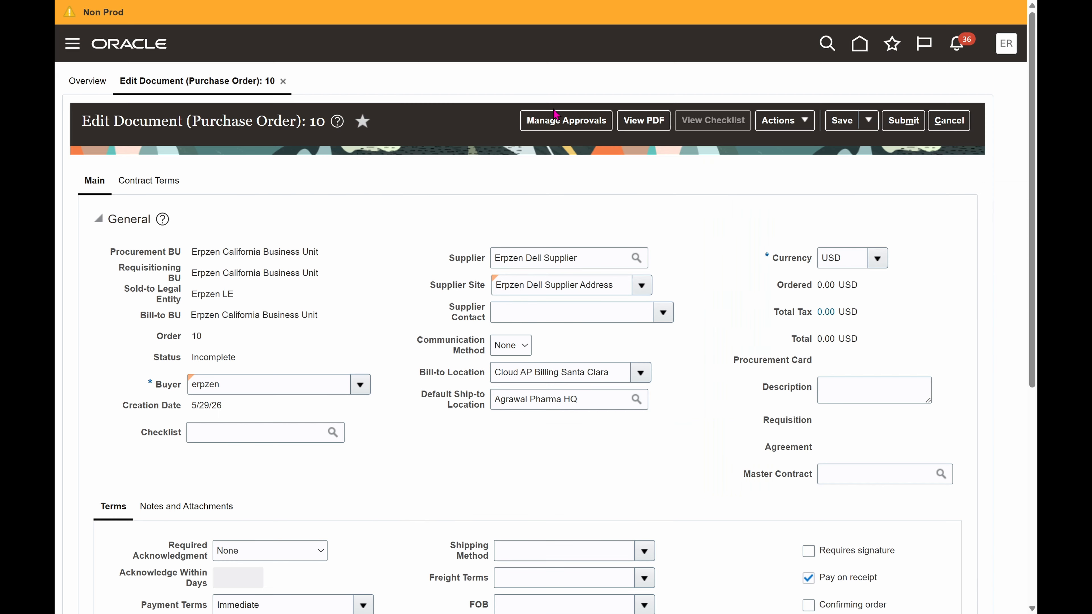
Add a line to the purchase order and set its type to Goods
scroll(407, 344, "down", 5)
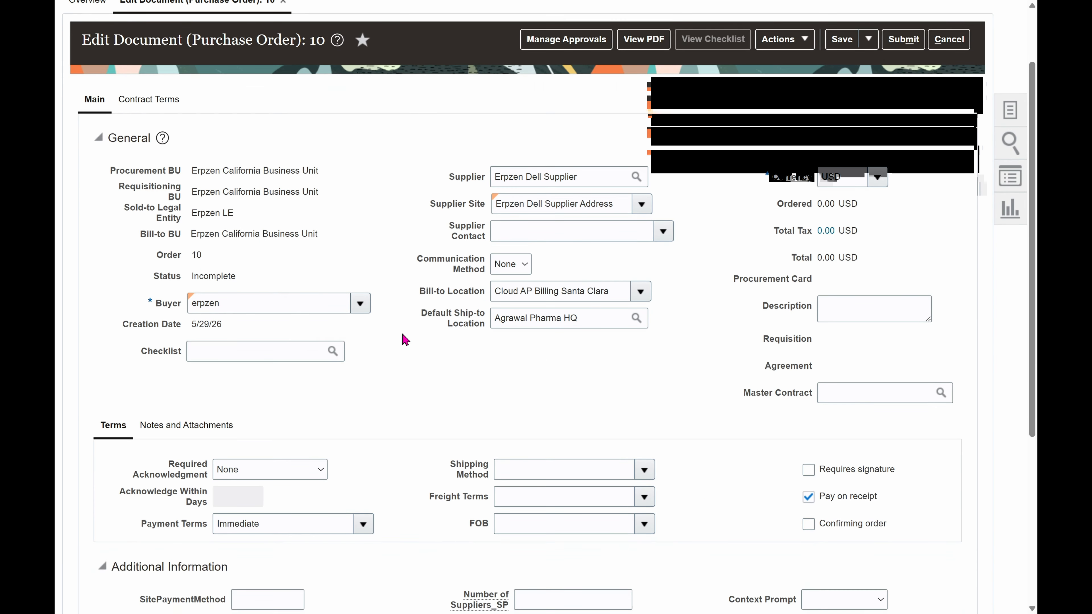
scroll(406, 340, "down", 4)
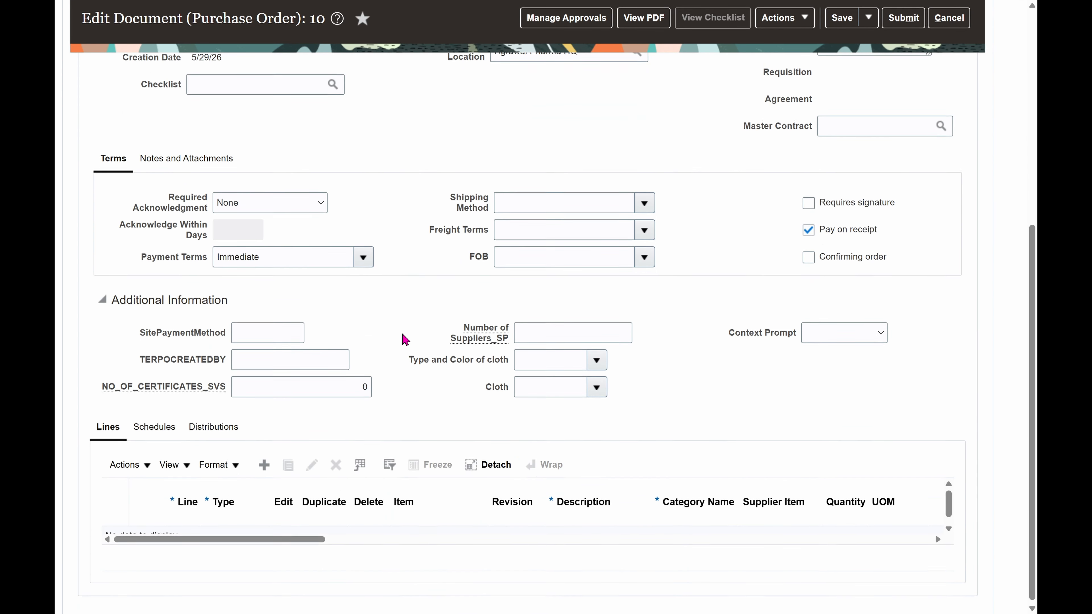
left_click(264, 463)
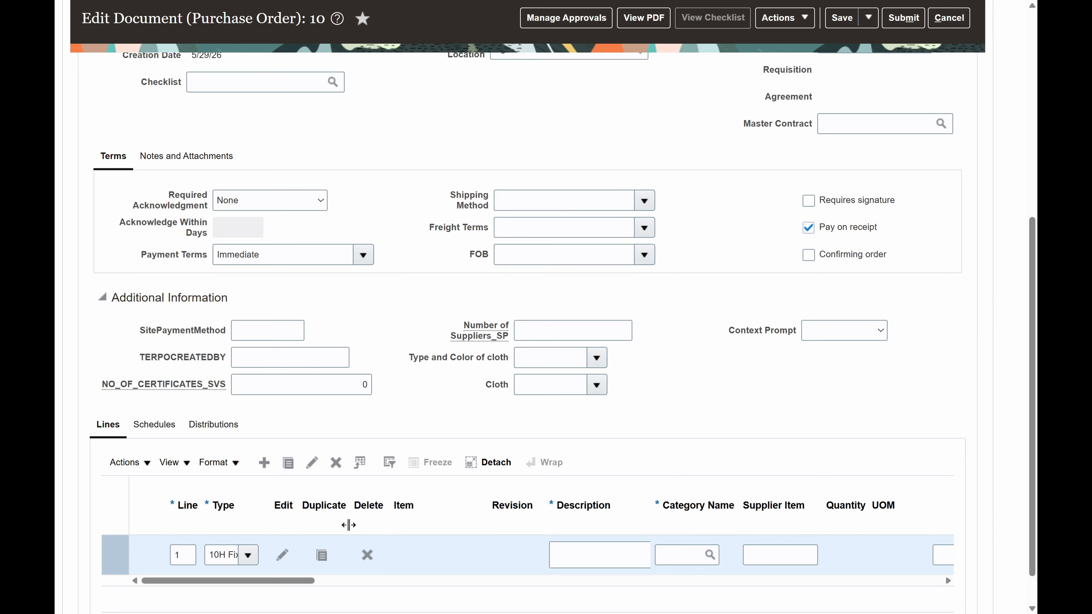
left_click(247, 554)
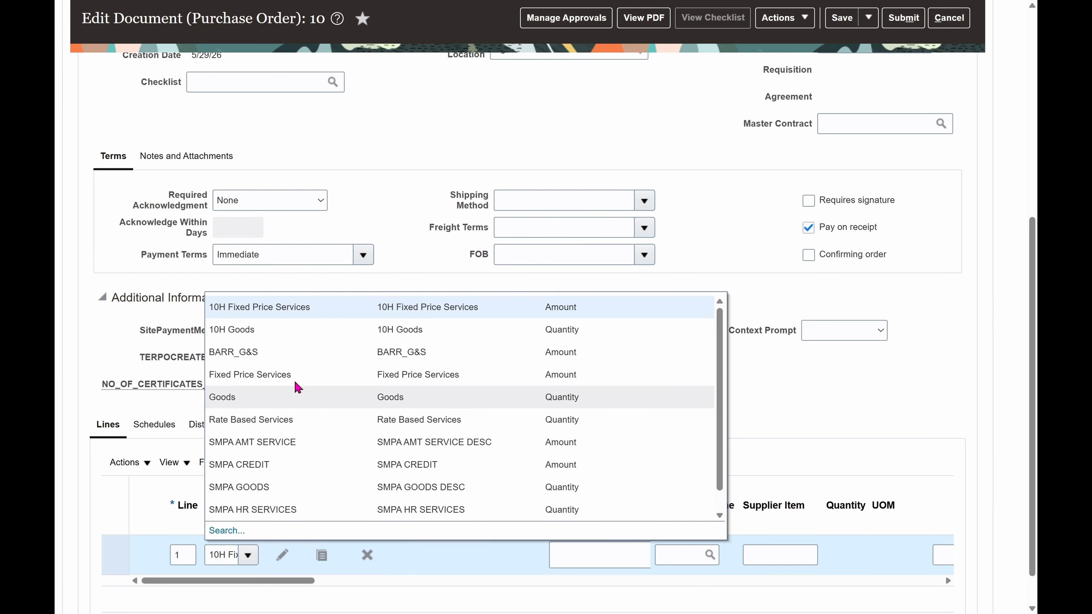
left_click(208, 395)
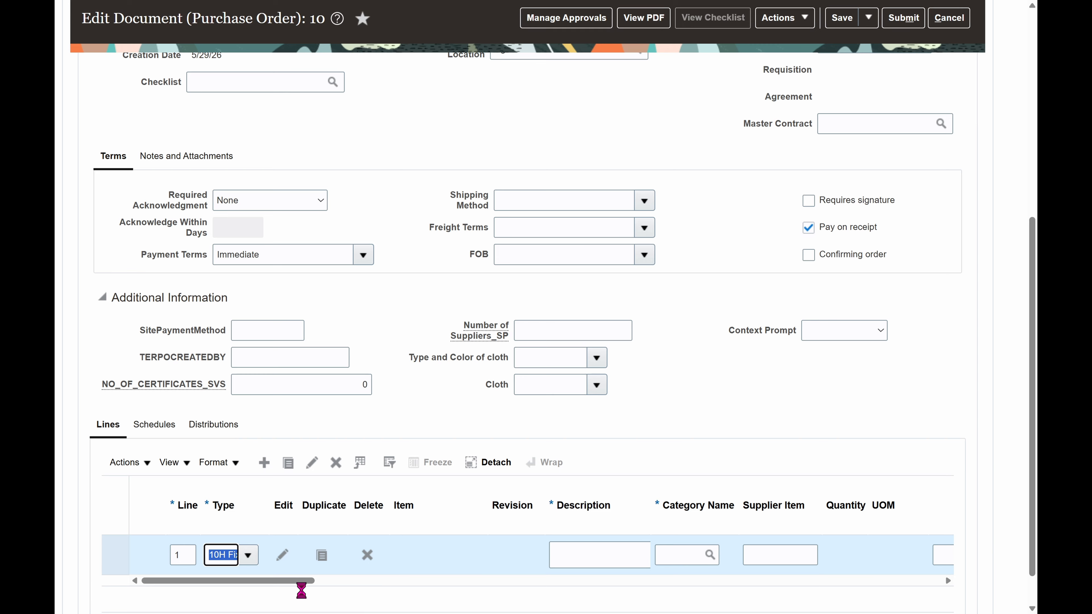
Search items for erpzen and assign ERPZEN2143 (Soap) to the order line
left_click_drag(288, 581, 311, 578)
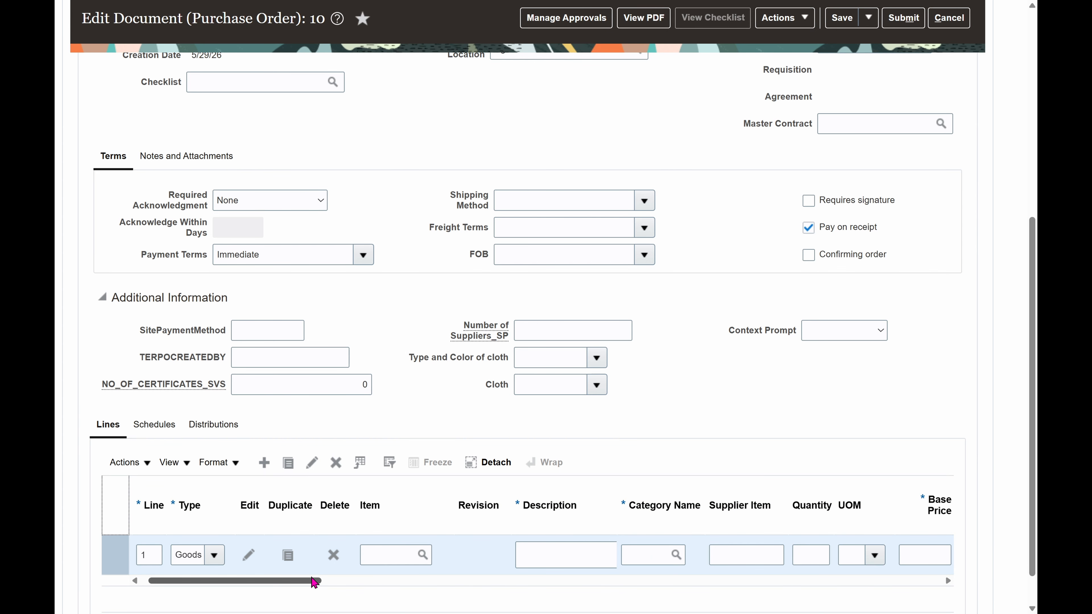
left_click(423, 555)
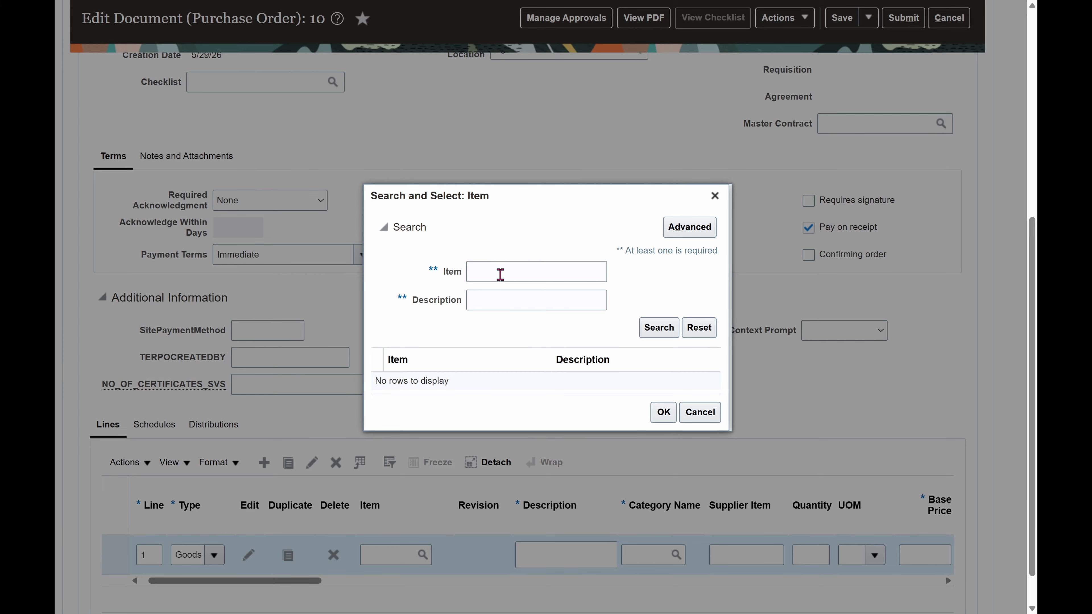
left_click(500, 274)
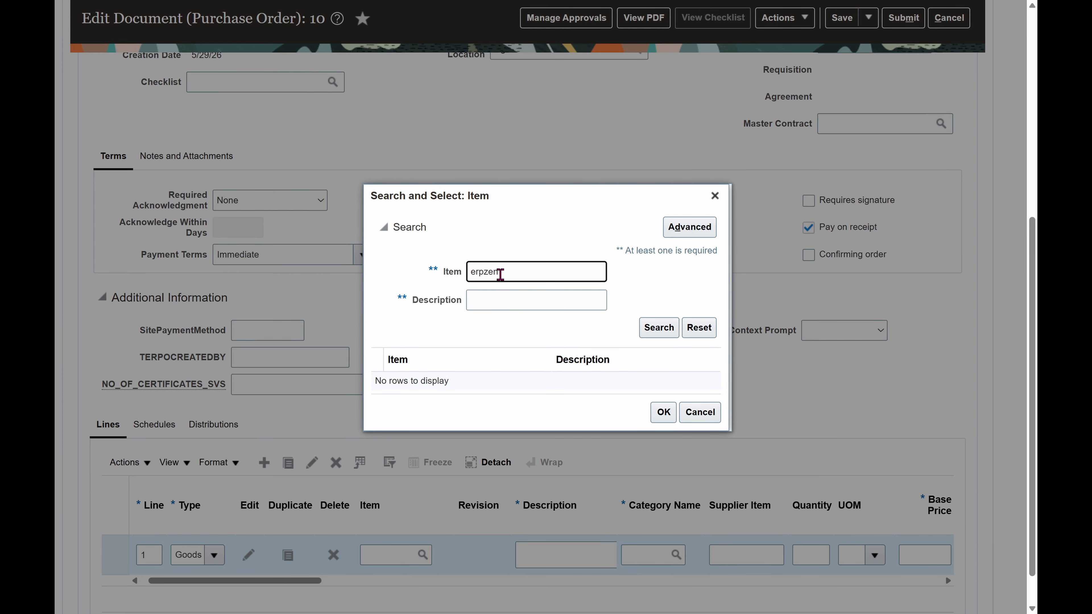
key("Return")
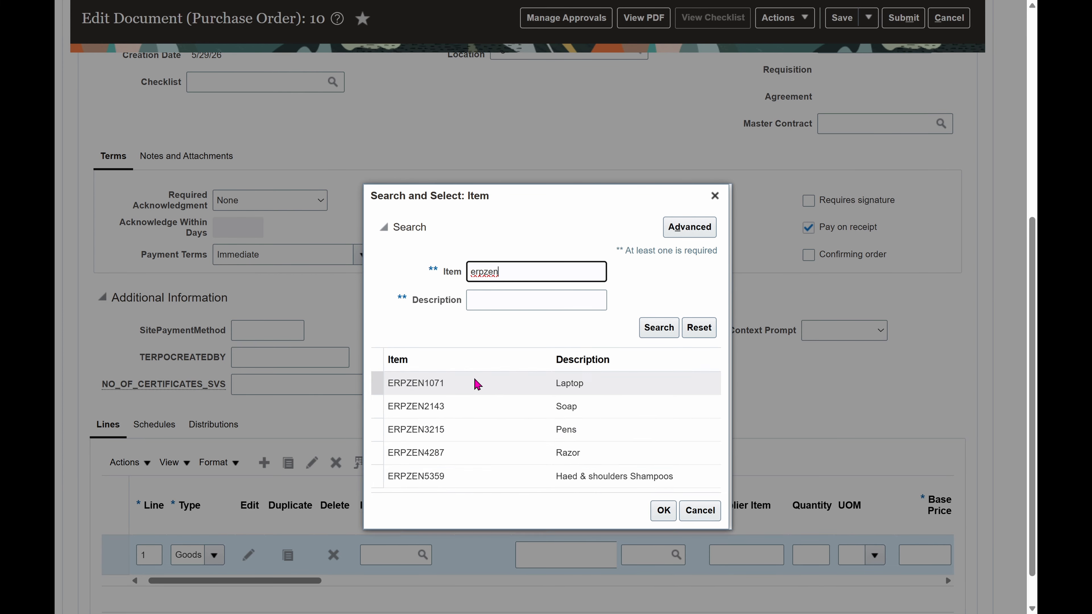
left_click(497, 341)
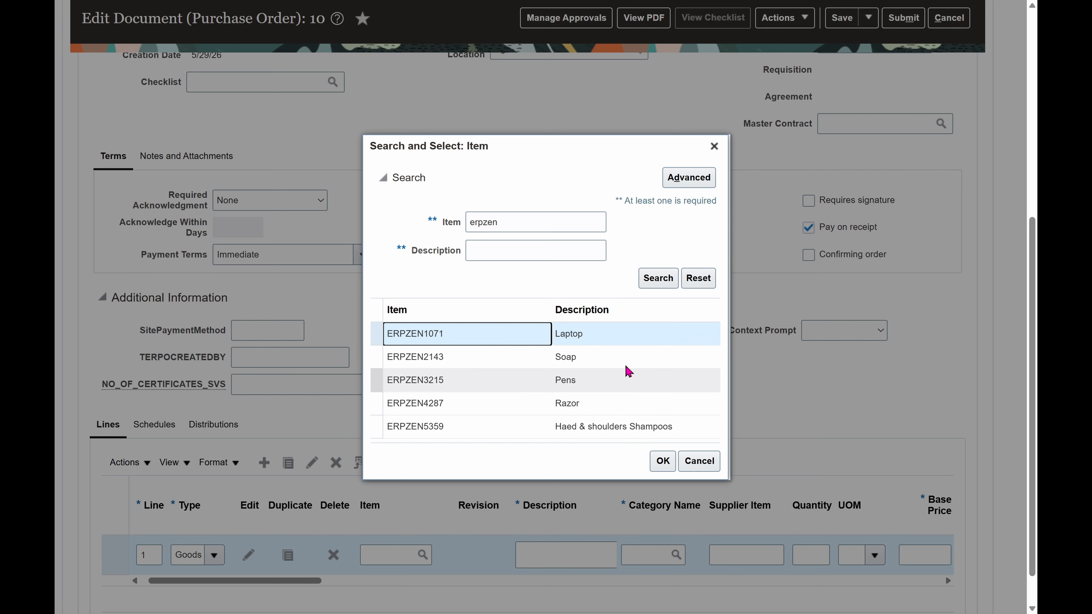
left_click(578, 359)
left_click(663, 461)
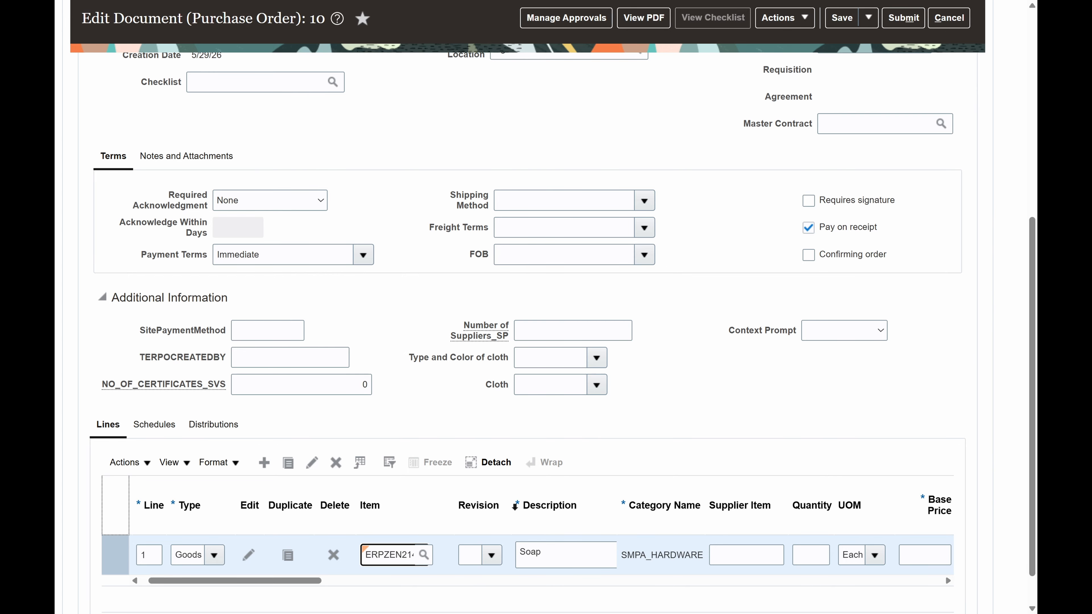
Set the Soap line's base price to 333 and its quantity to 1
left_click_drag(555, 554, 488, 559)
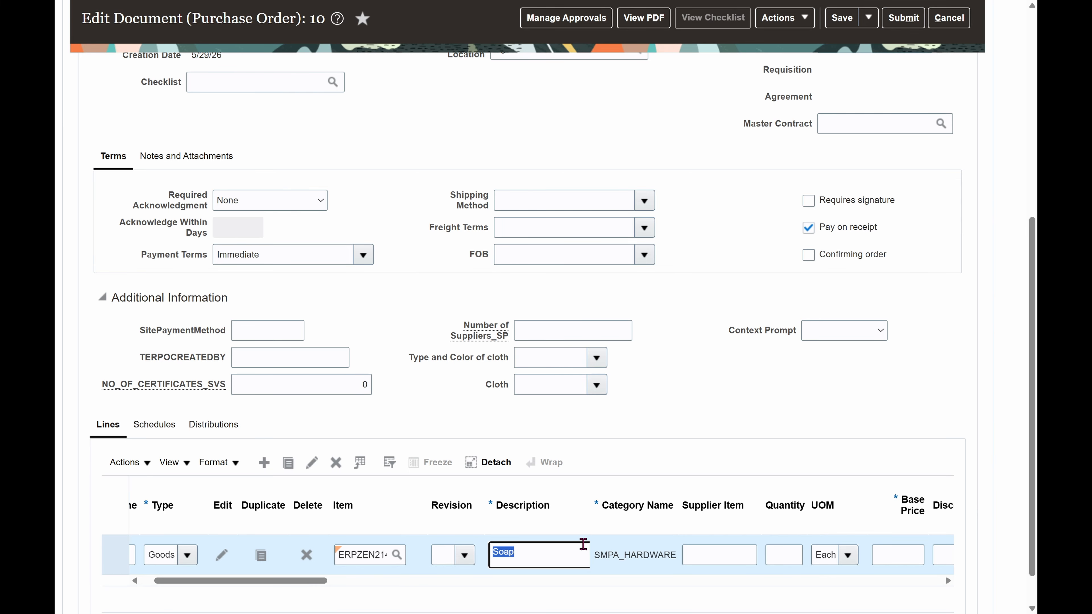
scroll(750, 550, "right", 8)
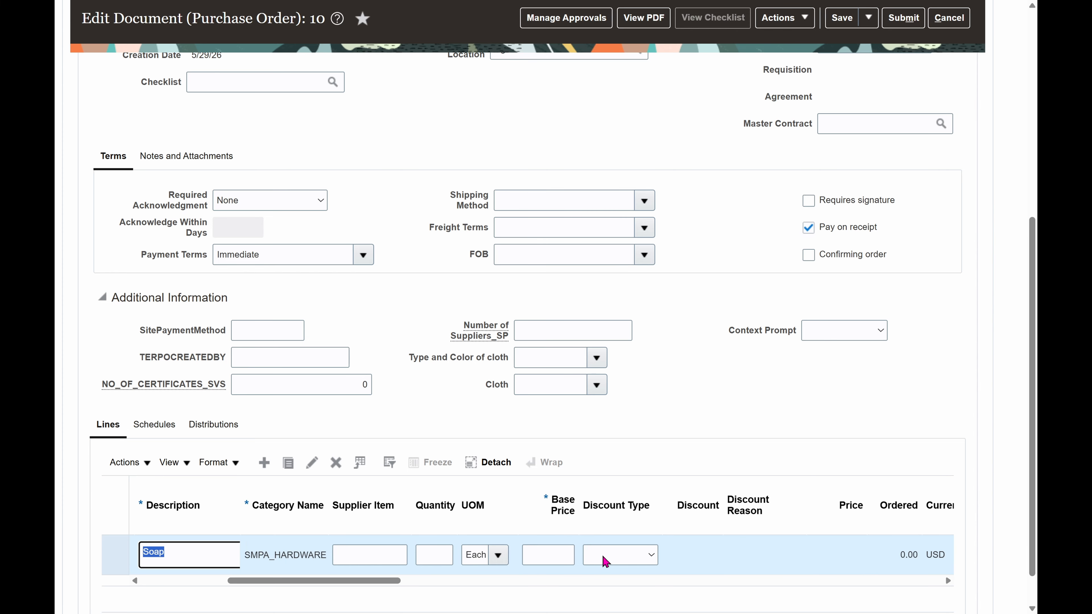
left_click(542, 550)
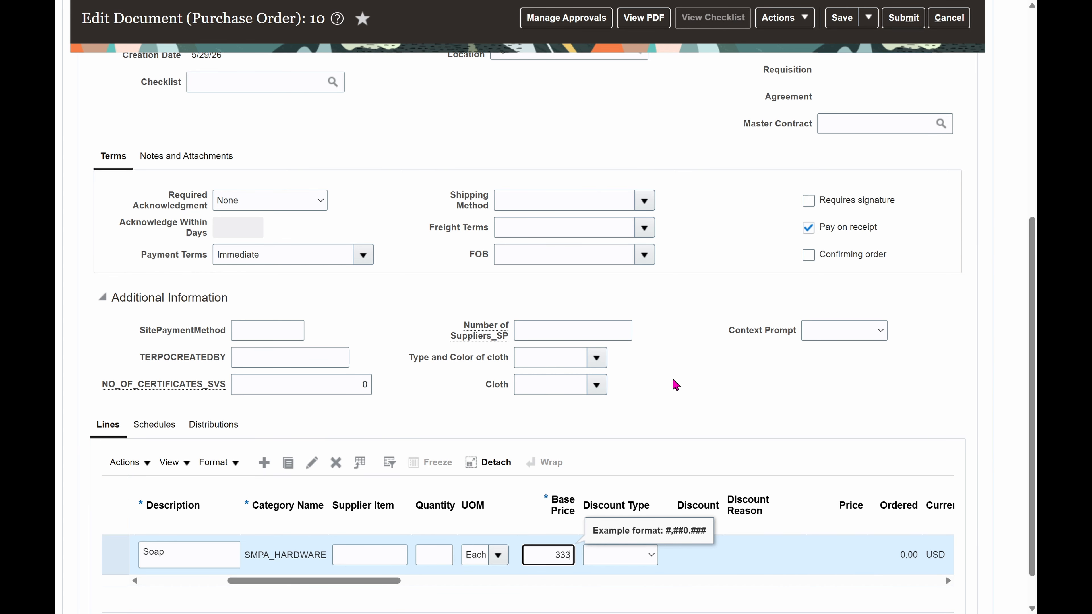
left_click(693, 373)
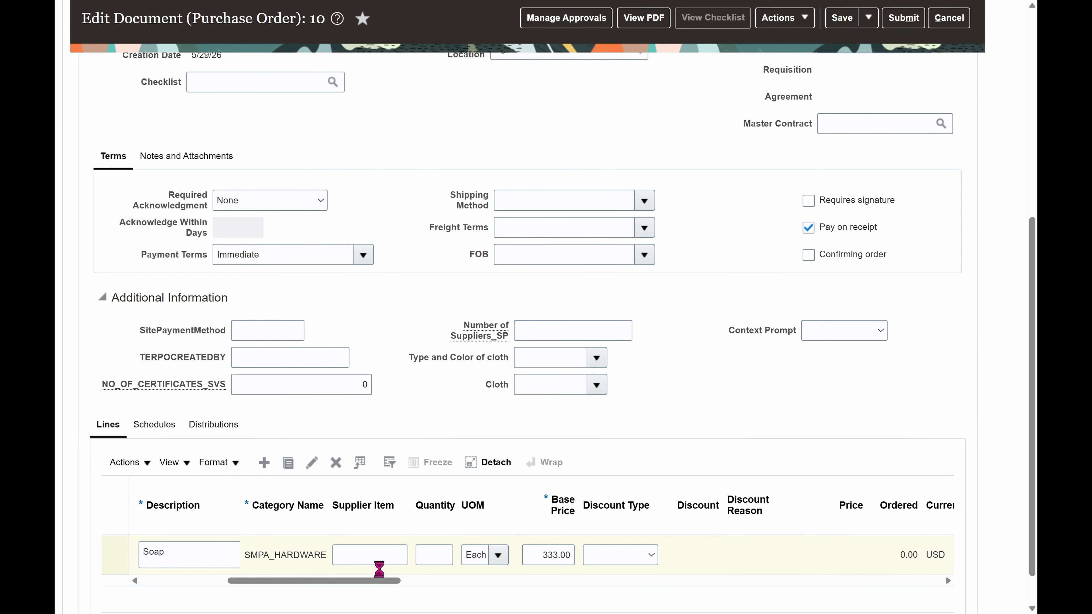
left_click(452, 551)
type("1")
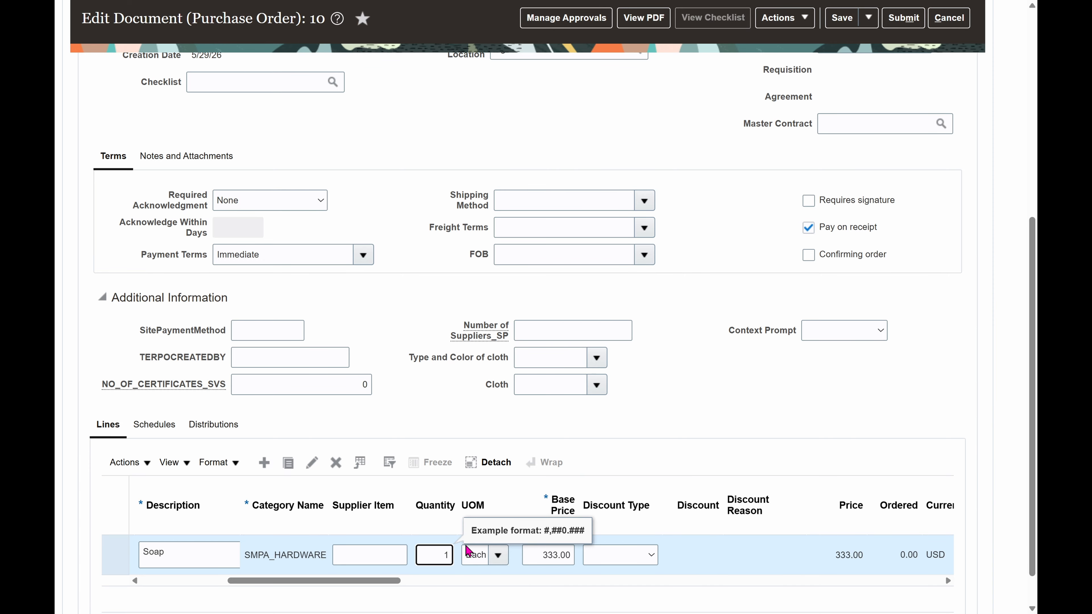
left_click(692, 370)
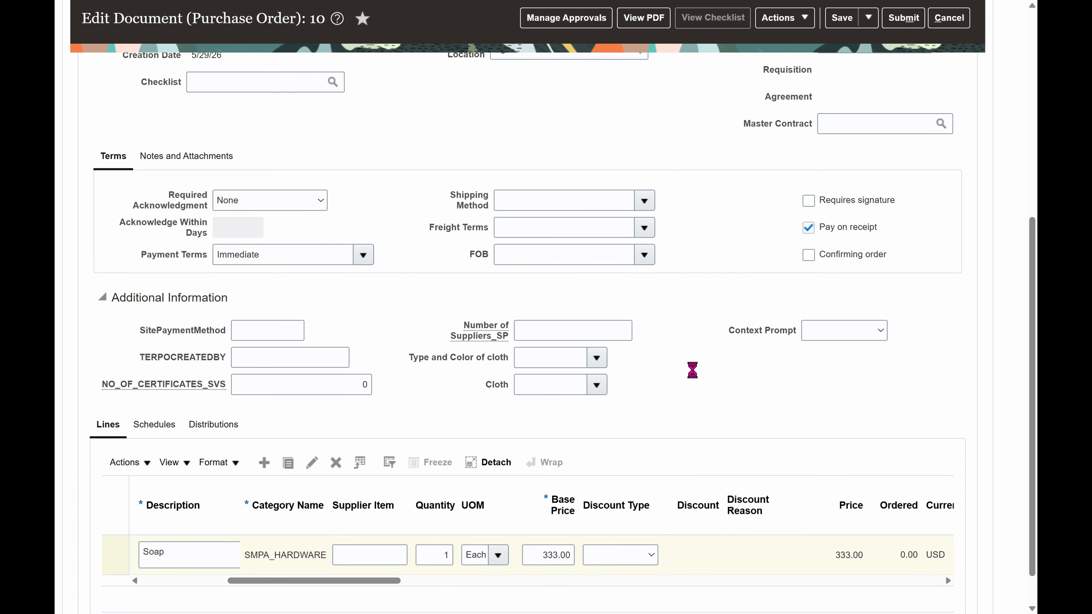
Examine the order line's remaining columns, including charge account and project details, and adjust the table's column display
left_click_drag(386, 581, 813, 580)
left_click(630, 551)
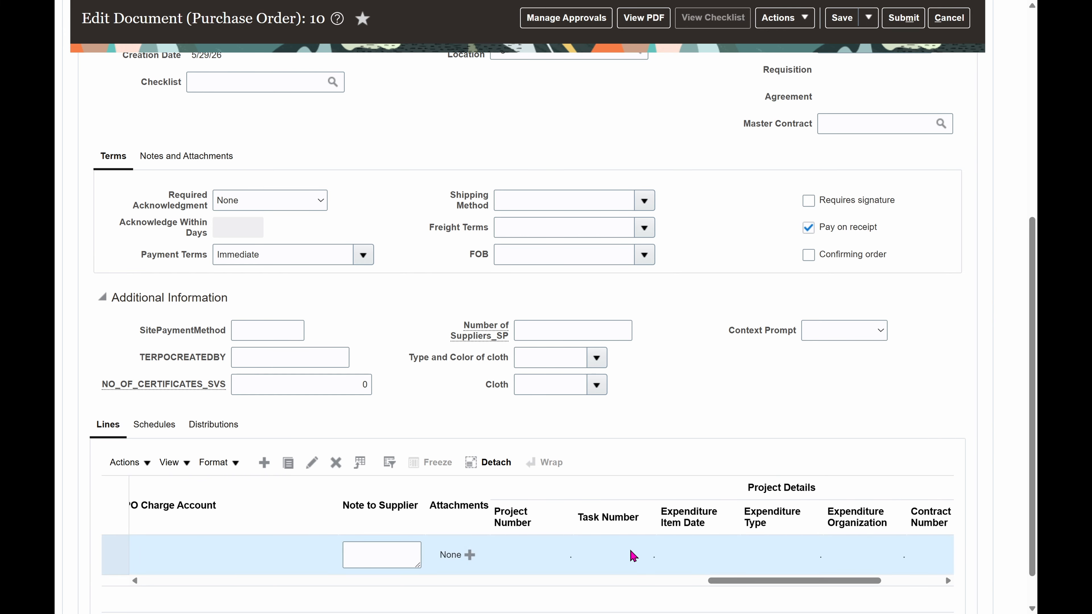
left_click(176, 464)
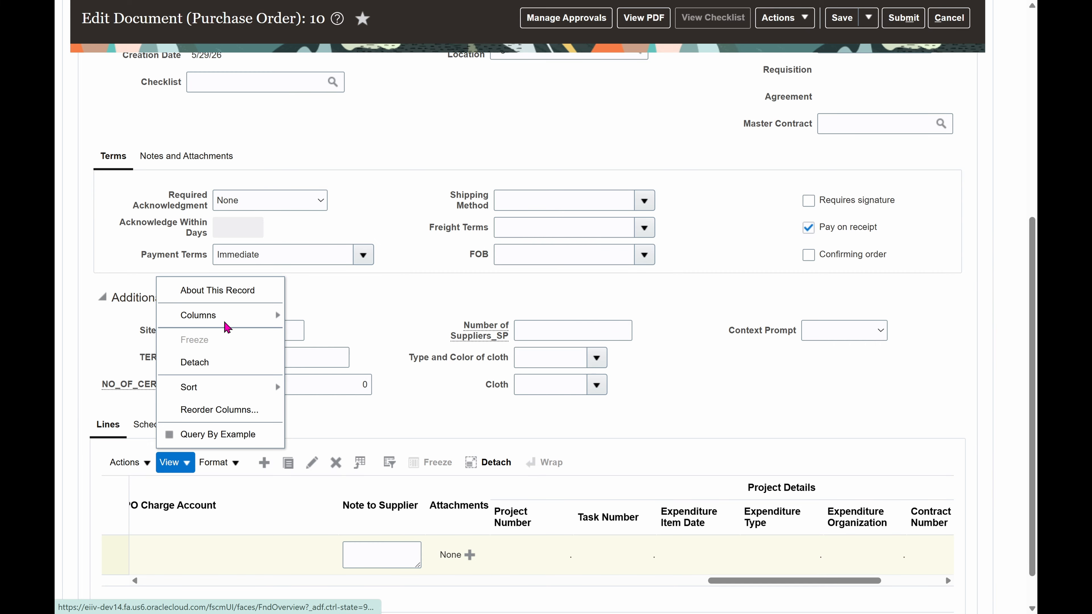
mouse_move(216, 317)
left_click(320, 332)
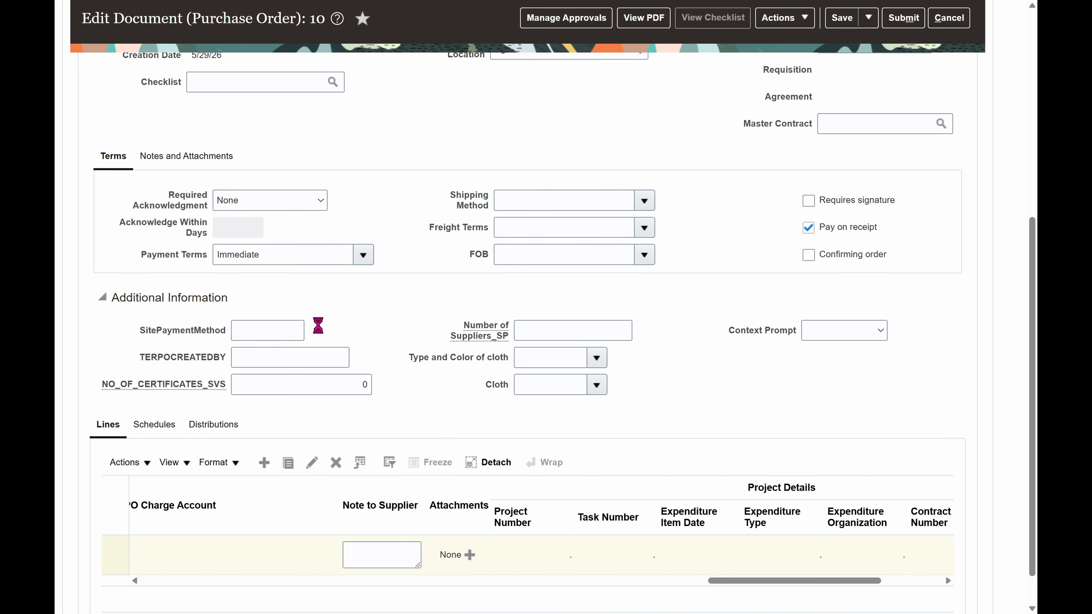
left_click(739, 580)
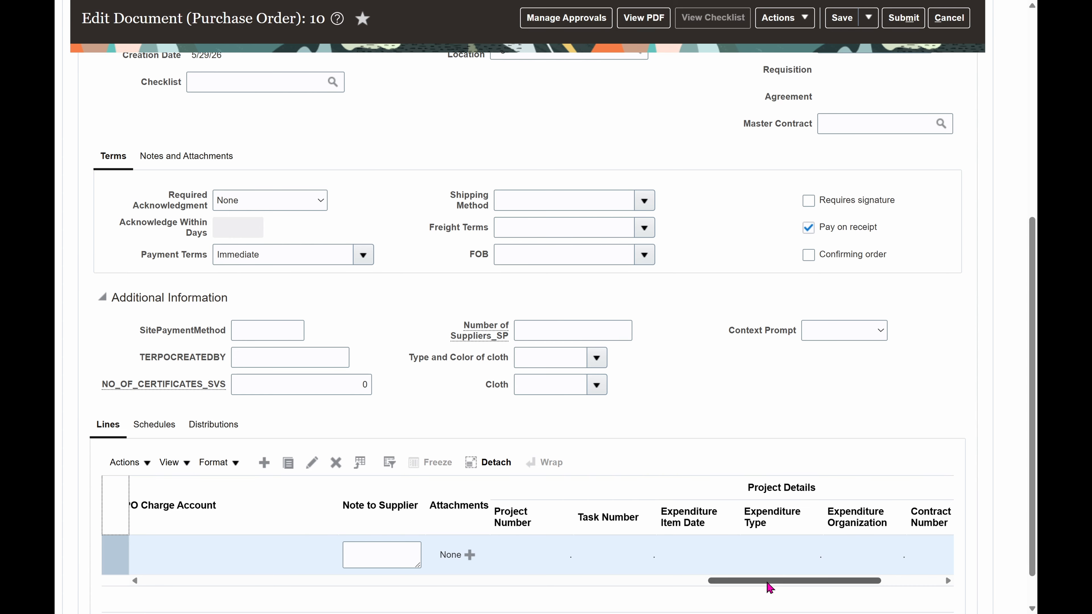
left_click_drag(768, 582, 279, 584)
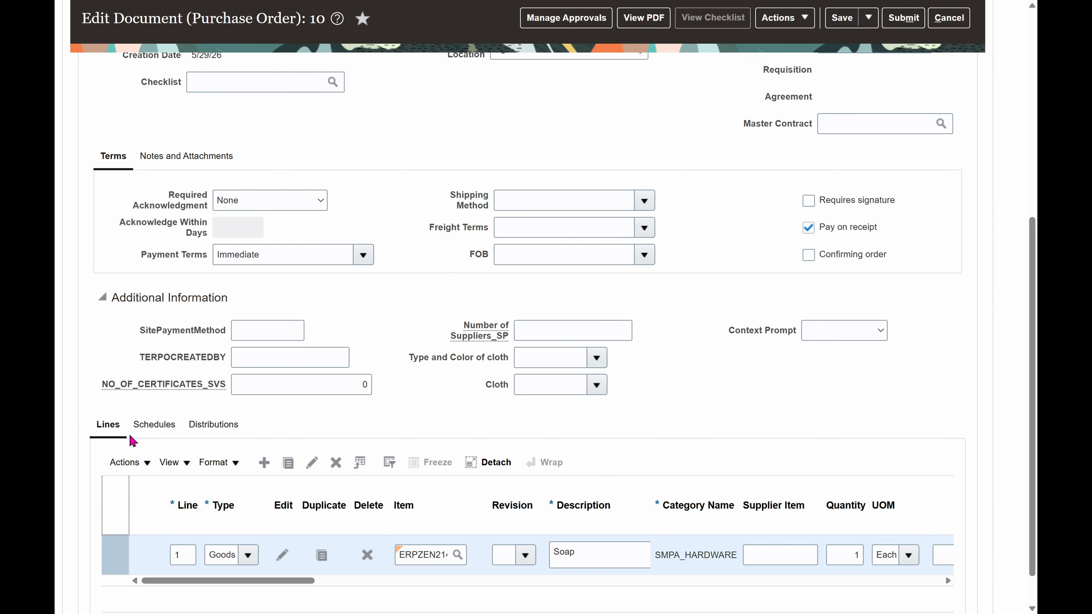
Switch to the purchase order's schedules and show all available columns in the schedule table
left_click(156, 427)
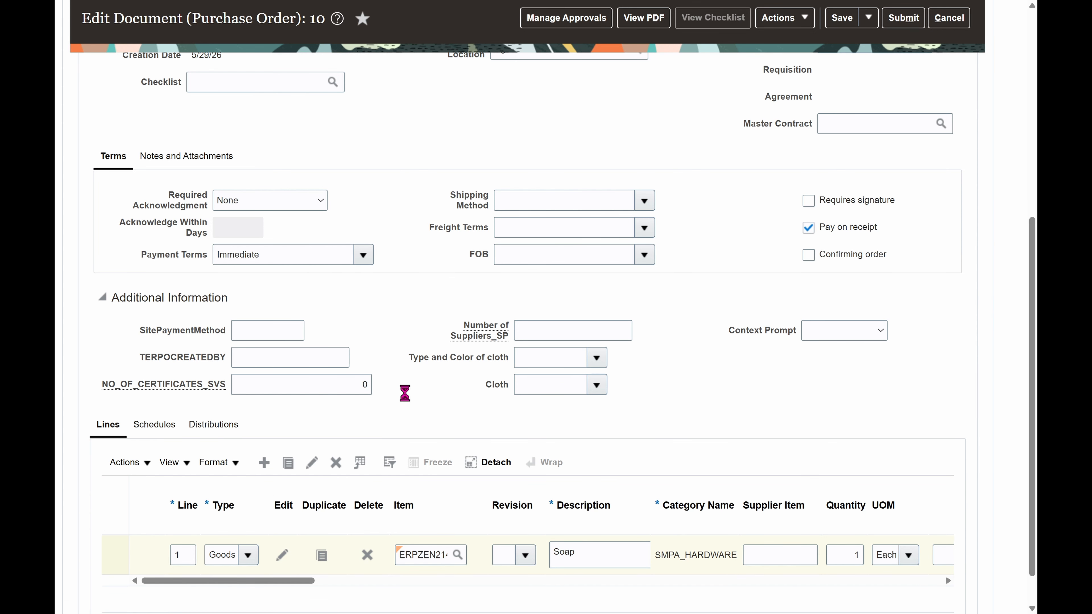
scroll(555, 440, "down", 1)
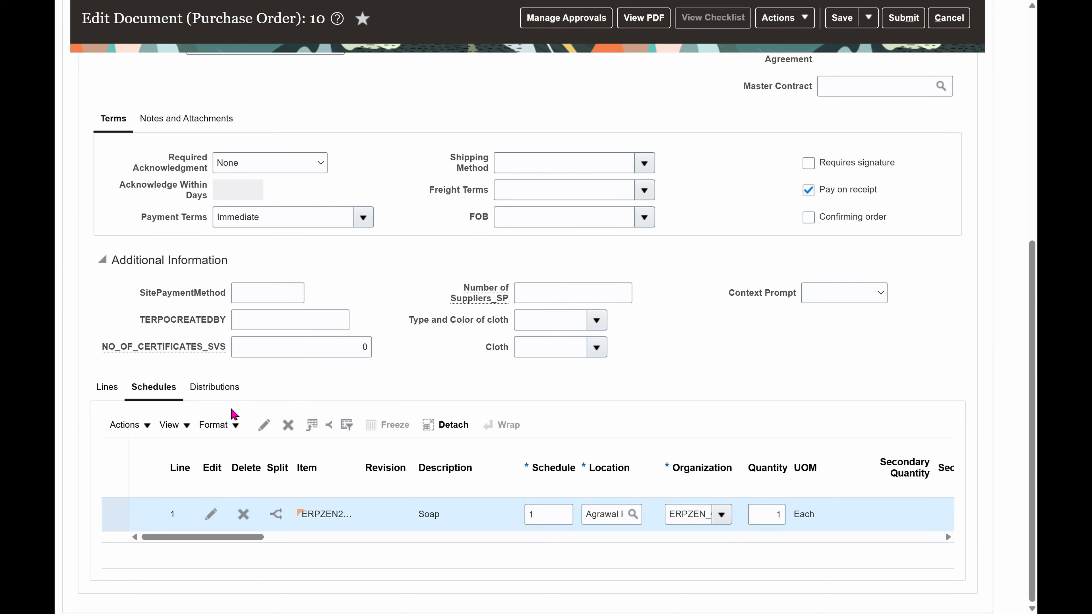
left_click(169, 424)
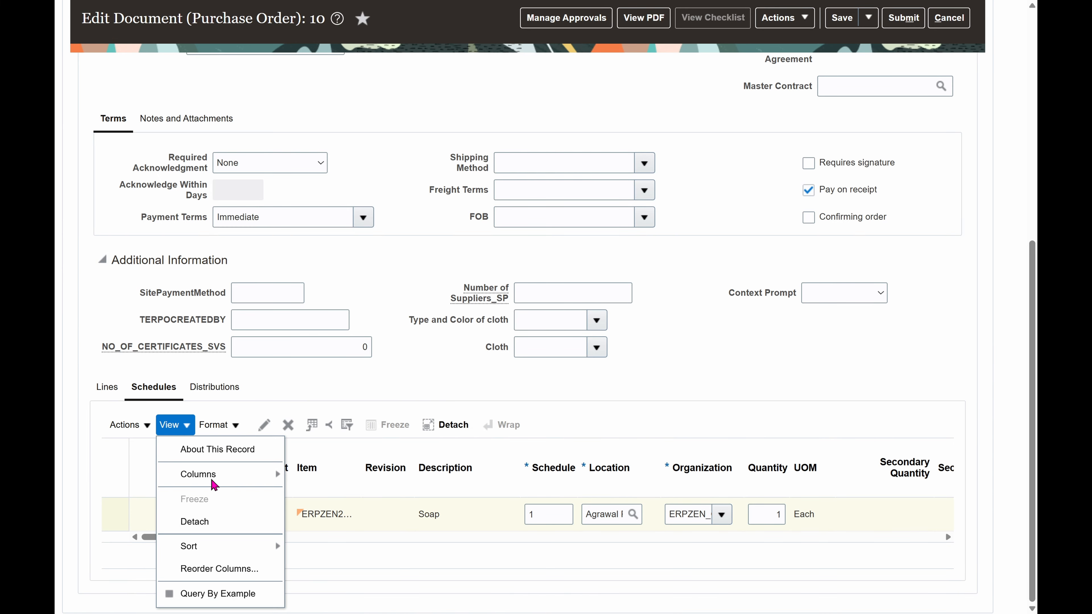
mouse_move(213, 482)
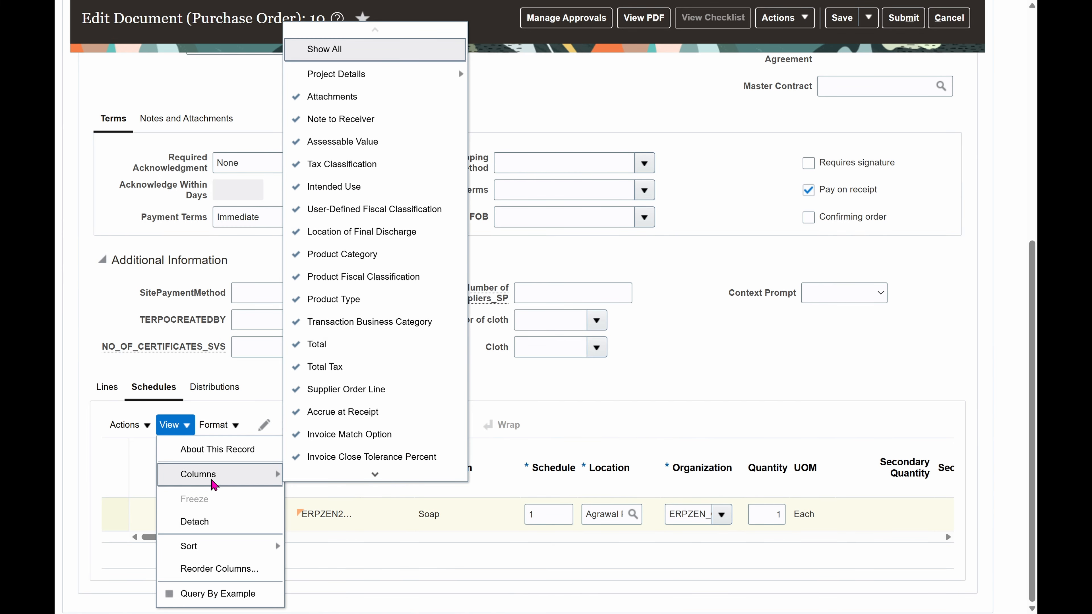
left_click(369, 49)
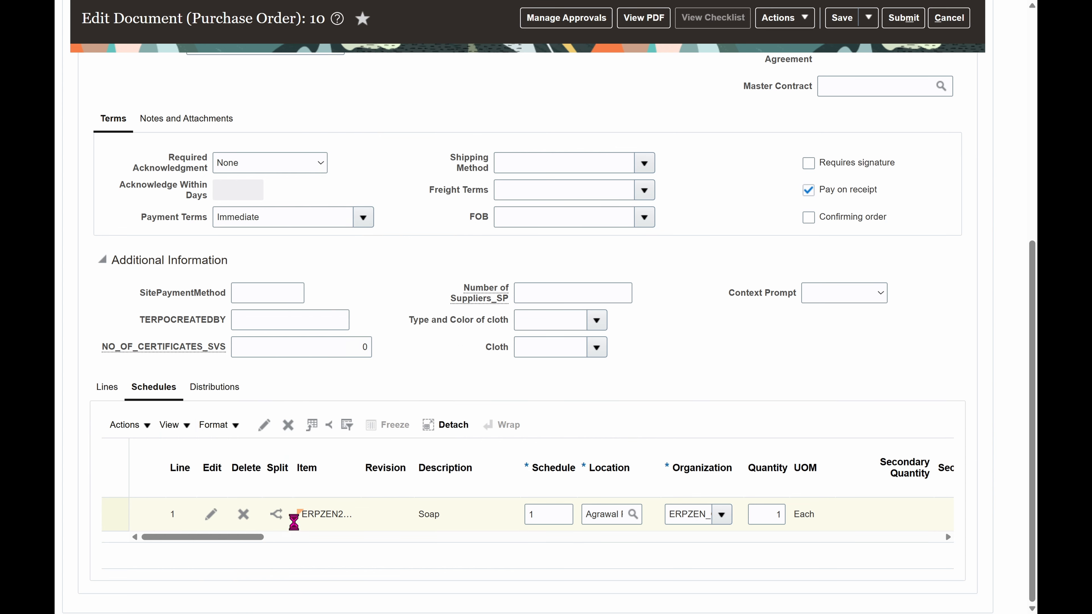
Set the Soap schedule's requested delivery date to 5/15/26
left_click_drag(241, 536, 370, 534)
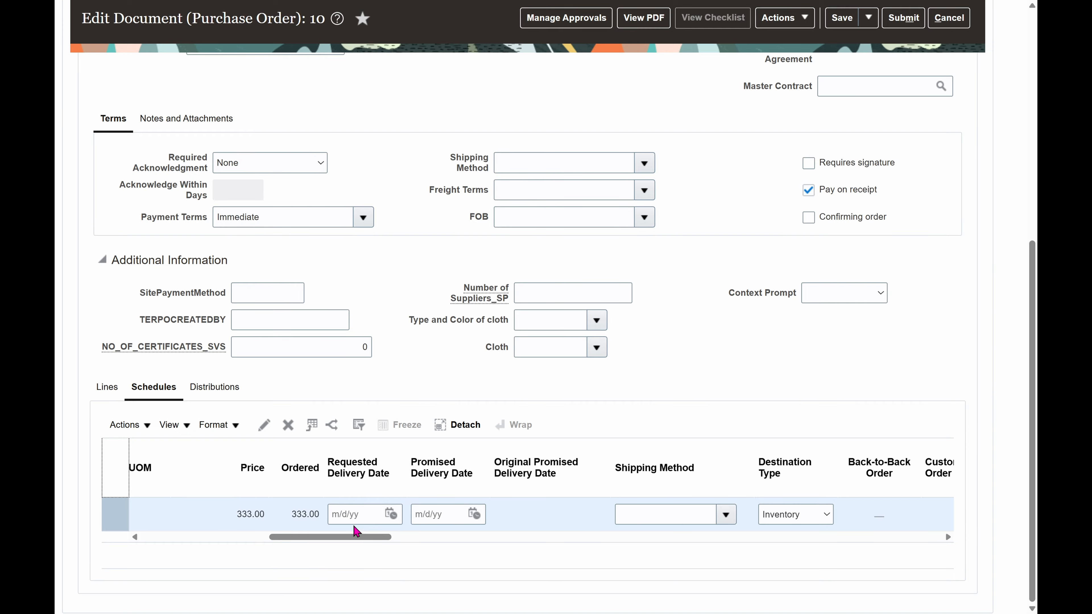
left_click(390, 514)
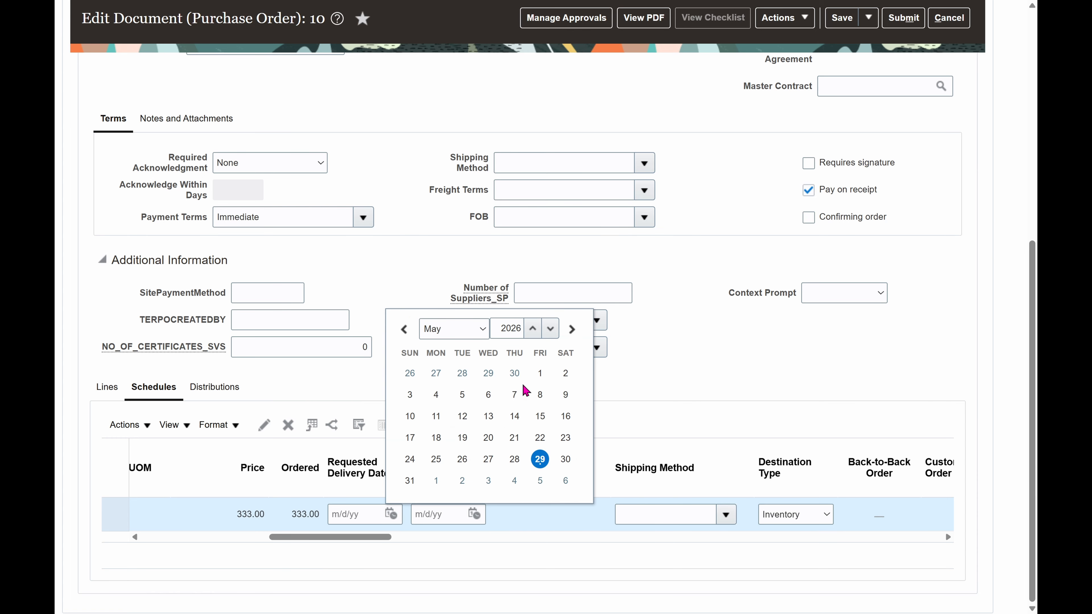
left_click(540, 416)
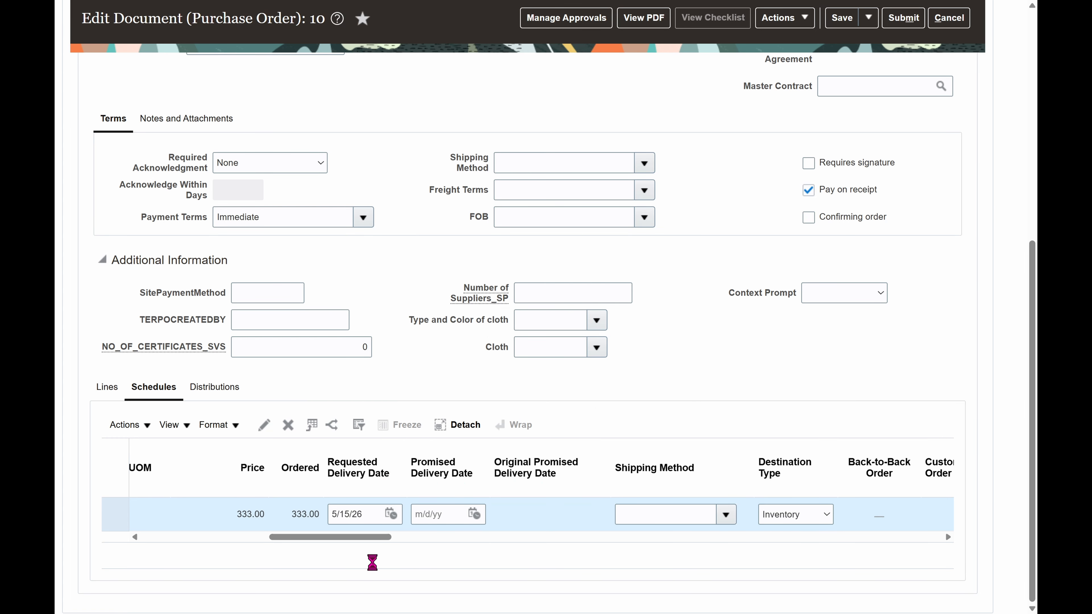
Choose Inventory as the schedule's destination type and Direct delivery as its receipt routing
left_click_drag(382, 539, 446, 541)
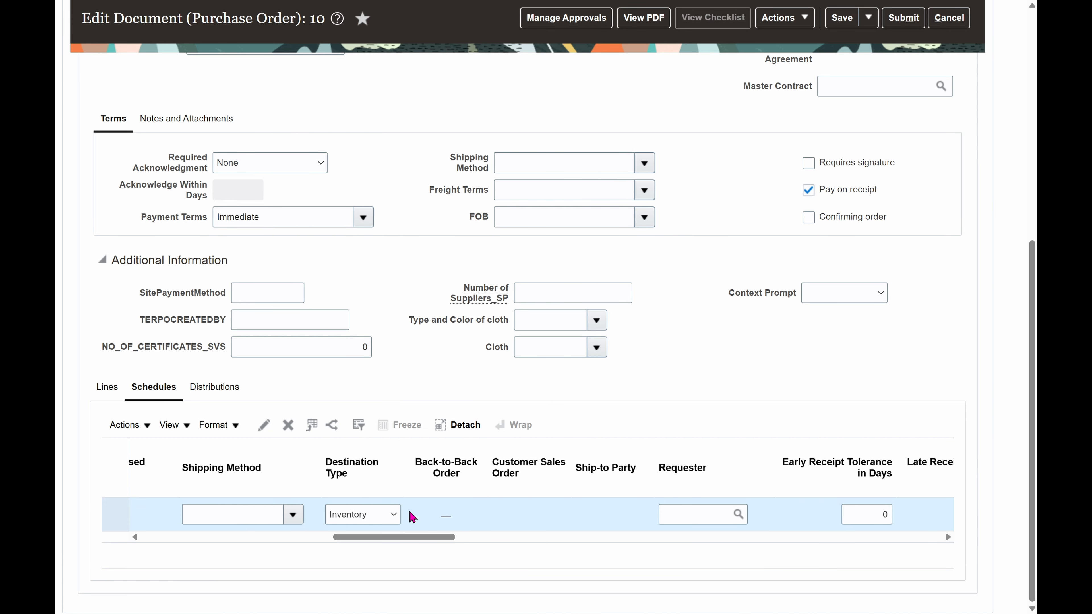
left_click(392, 514)
left_click(361, 533)
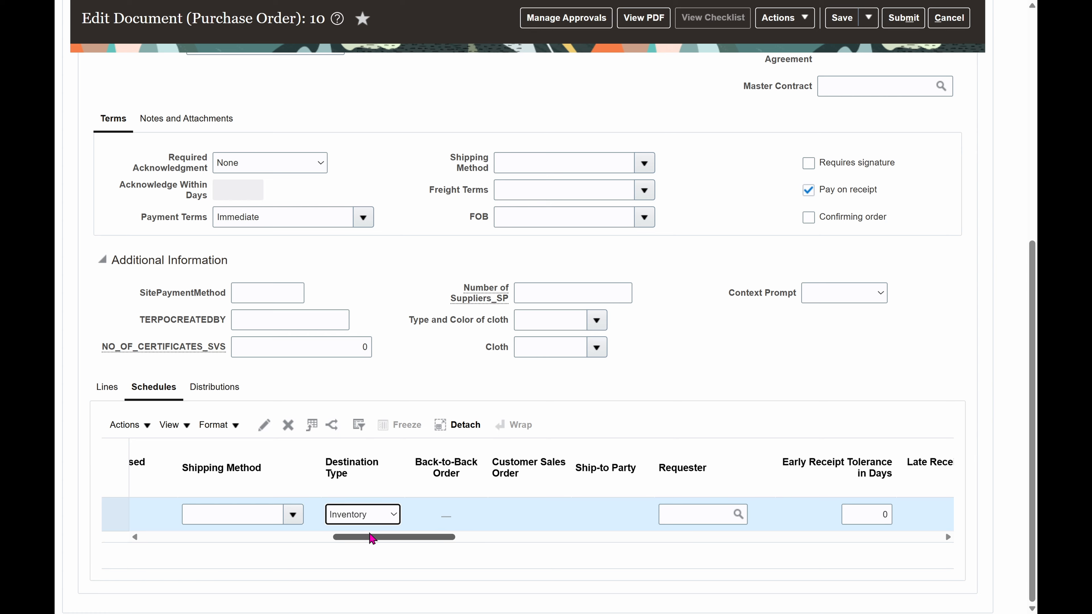
left_click_drag(397, 538, 616, 541)
left_click(624, 515)
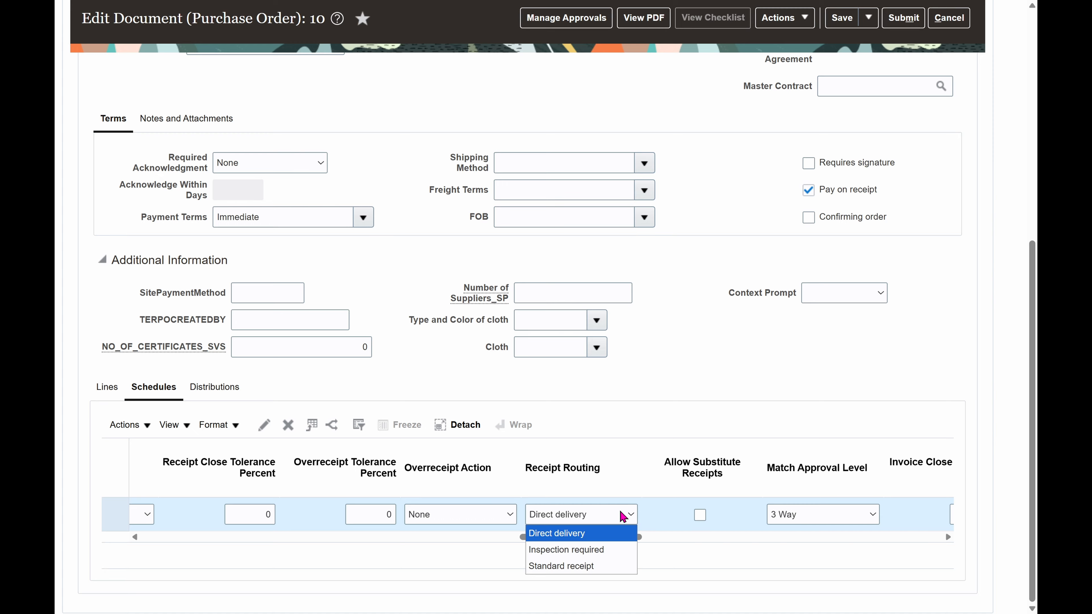
left_click(572, 538)
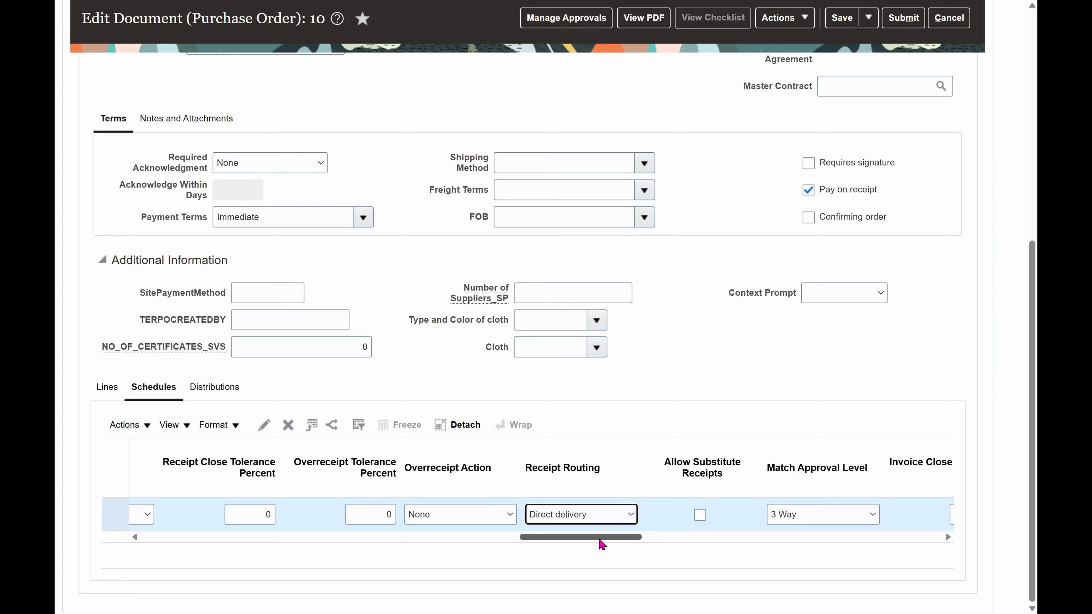
Set the schedule's match approval level to 2 Way and its invoice match option to Order
left_click_drag(600, 542, 636, 541)
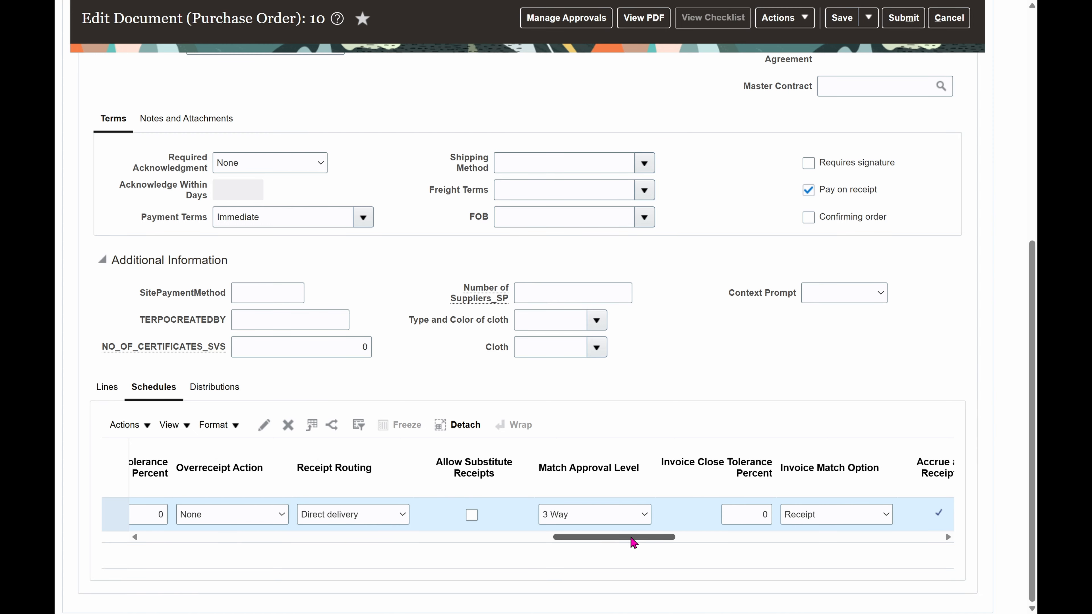
left_click(642, 516)
left_click(573, 534)
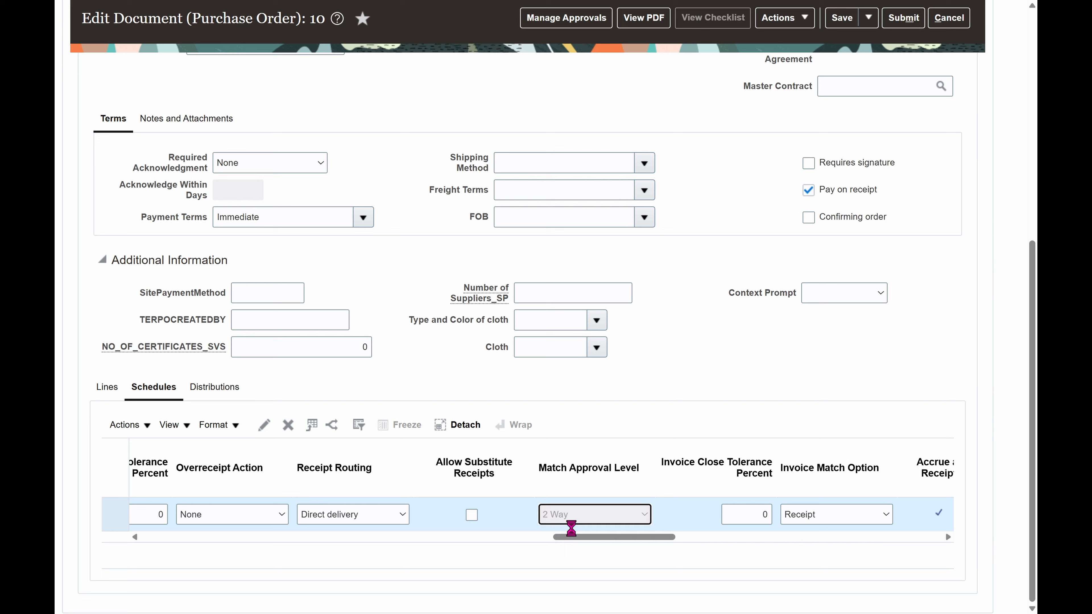
left_click_drag(629, 538, 658, 540)
left_click(638, 521)
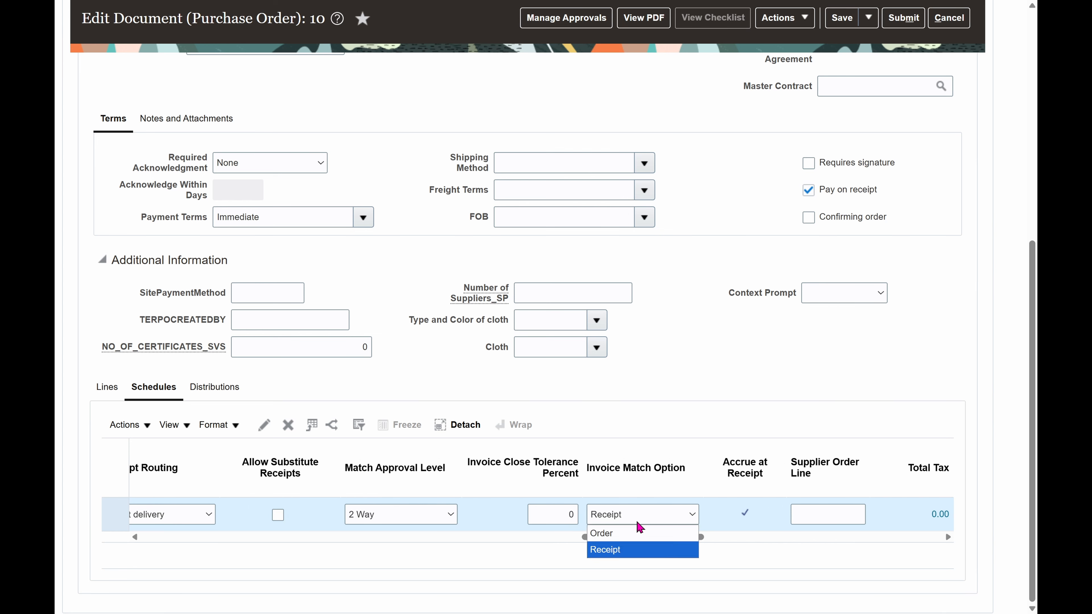
left_click(610, 534)
Review the schedule's remaining columns, then save purchase order 10 and submit it for approval
left_click_drag(616, 541, 690, 538)
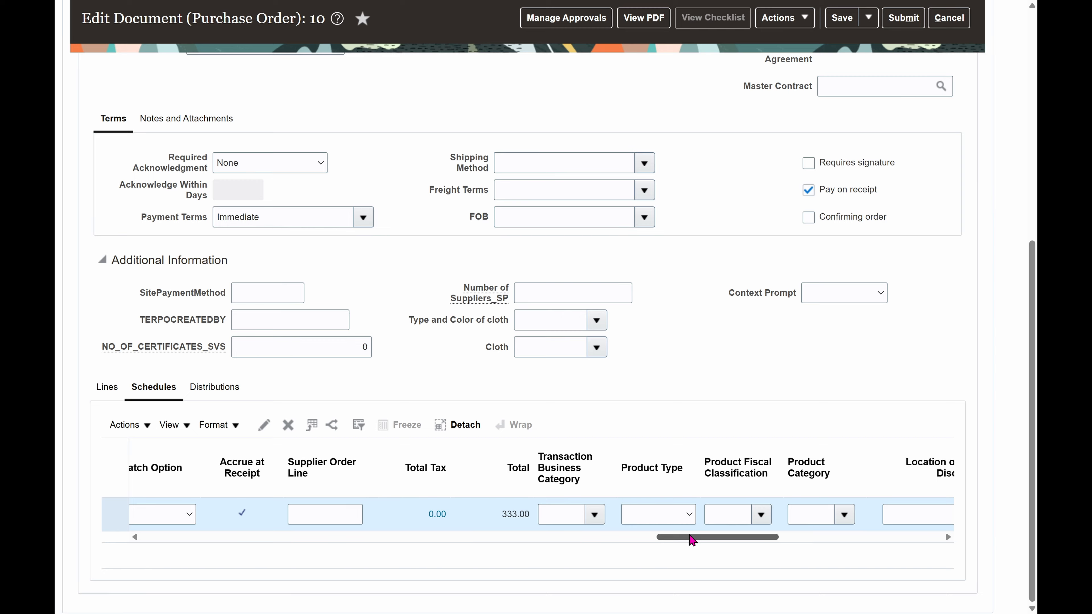
left_click_drag(702, 541, 870, 546)
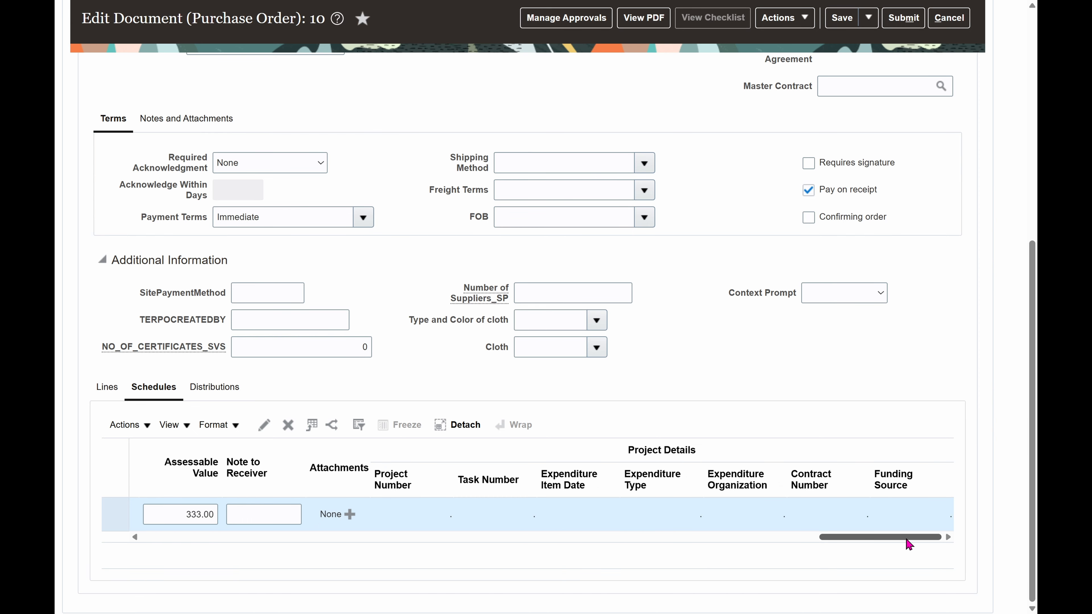
scroll(817, 215, "up", 6)
left_click(841, 61)
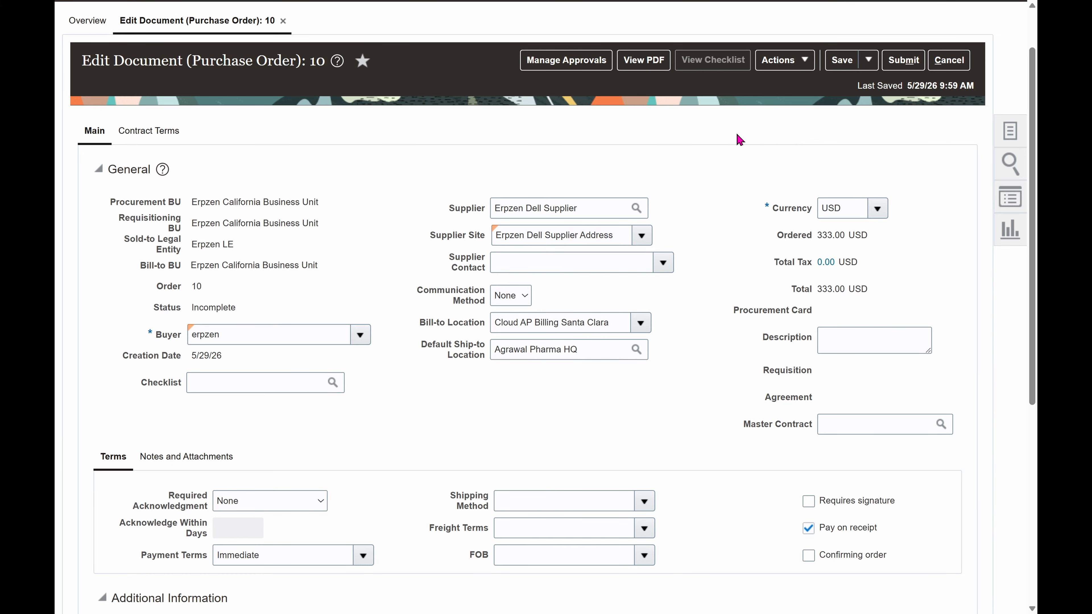
left_click(903, 60)
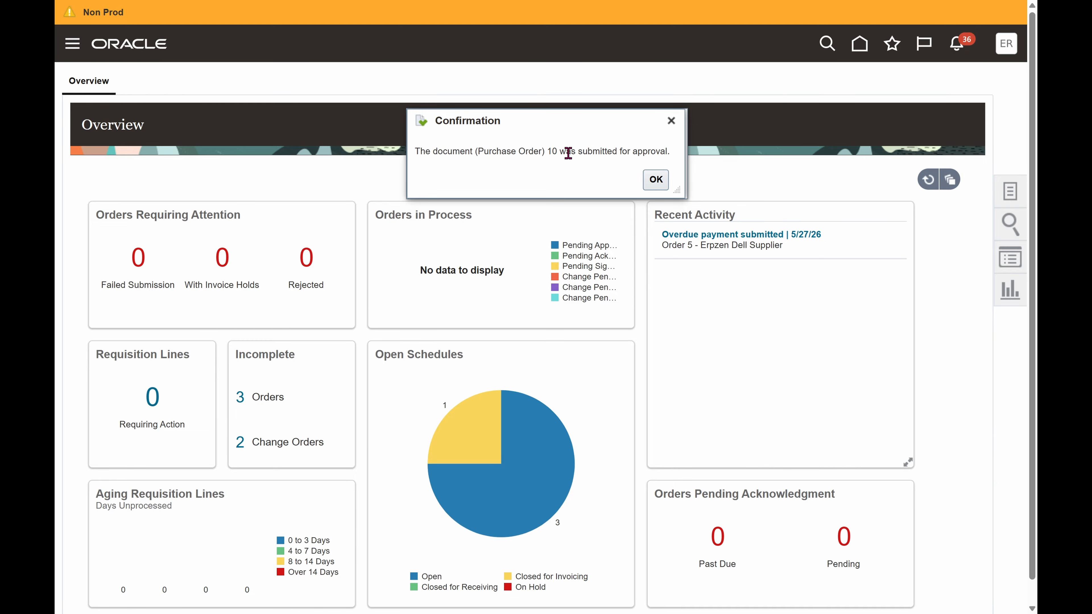
left_click(653, 179)
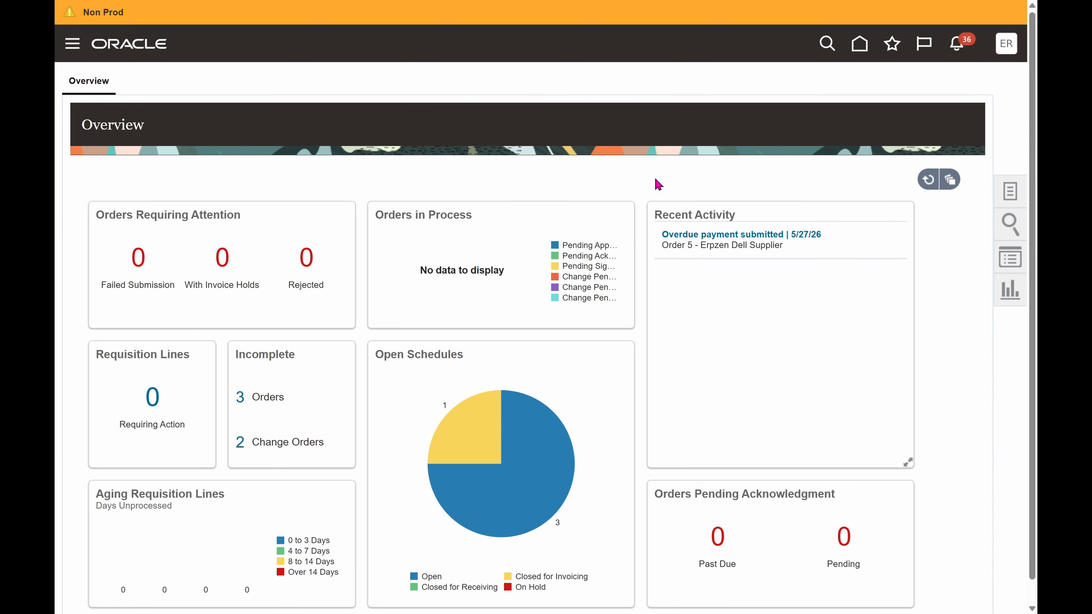
Go to Manage Orders and search for the buyer's orders in Erpzen California Business Unit
left_click(1008, 191)
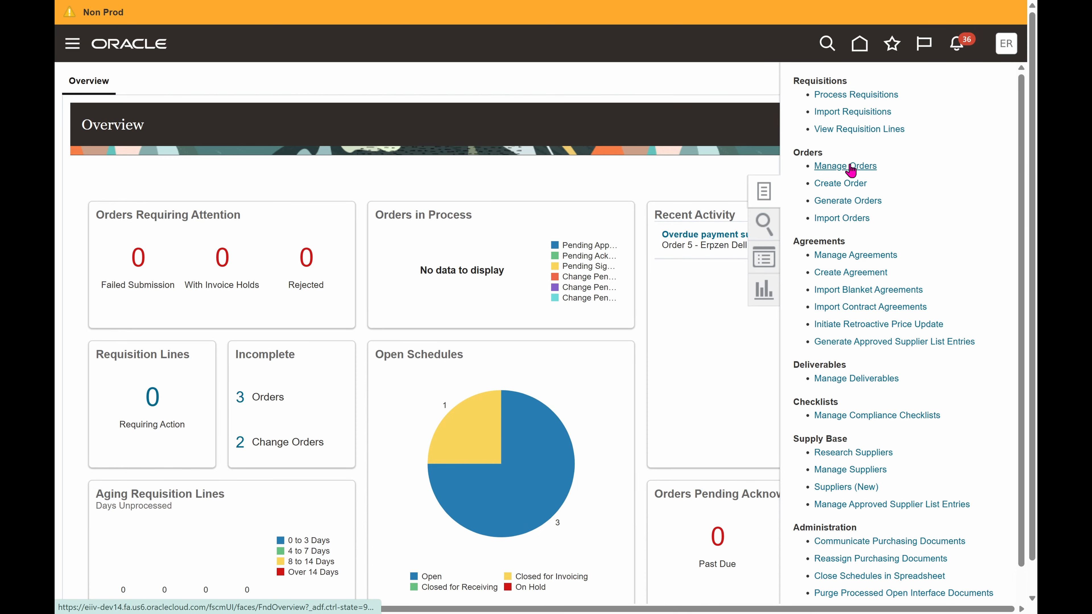
left_click(850, 170)
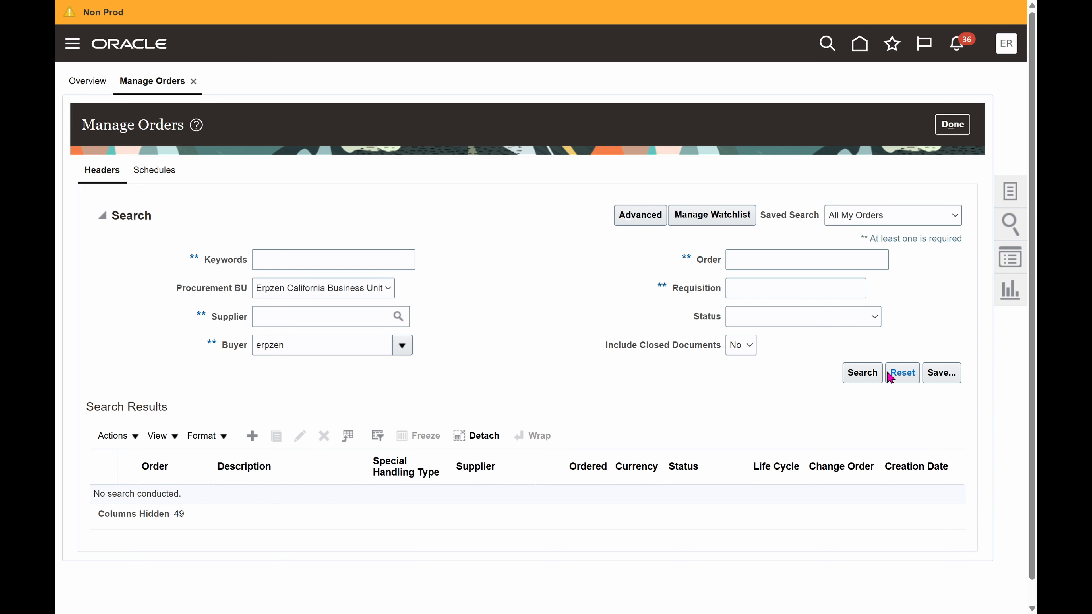
left_click(862, 372)
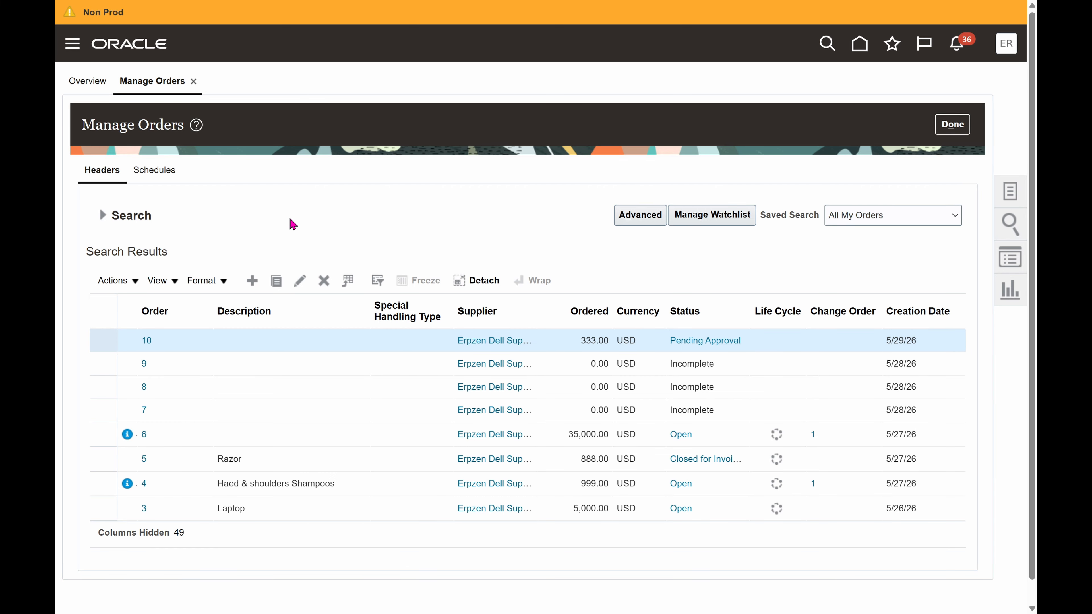
left_click(102, 215)
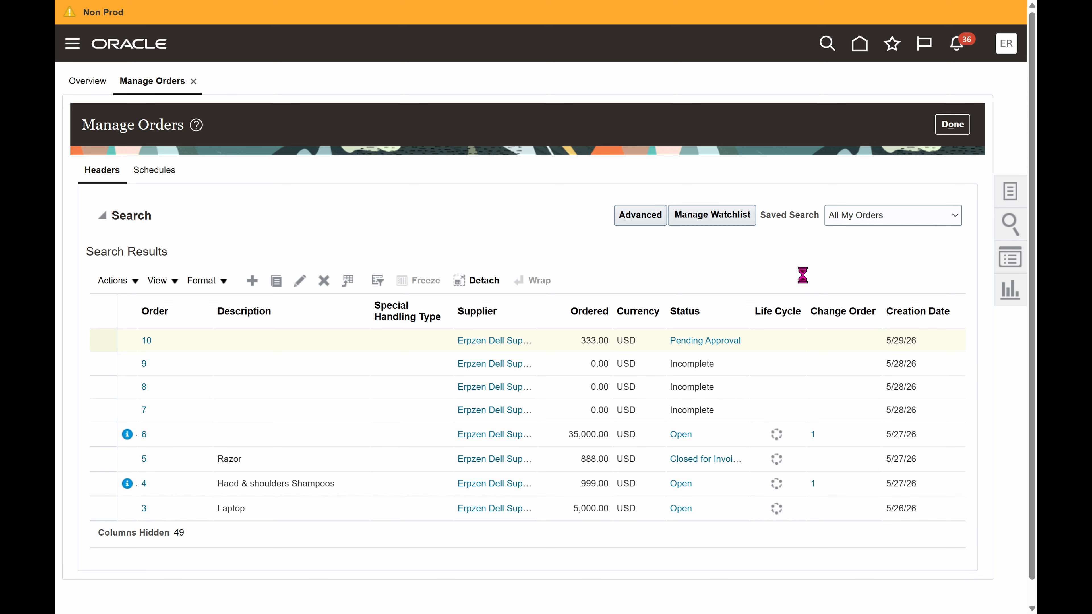
left_click(864, 373)
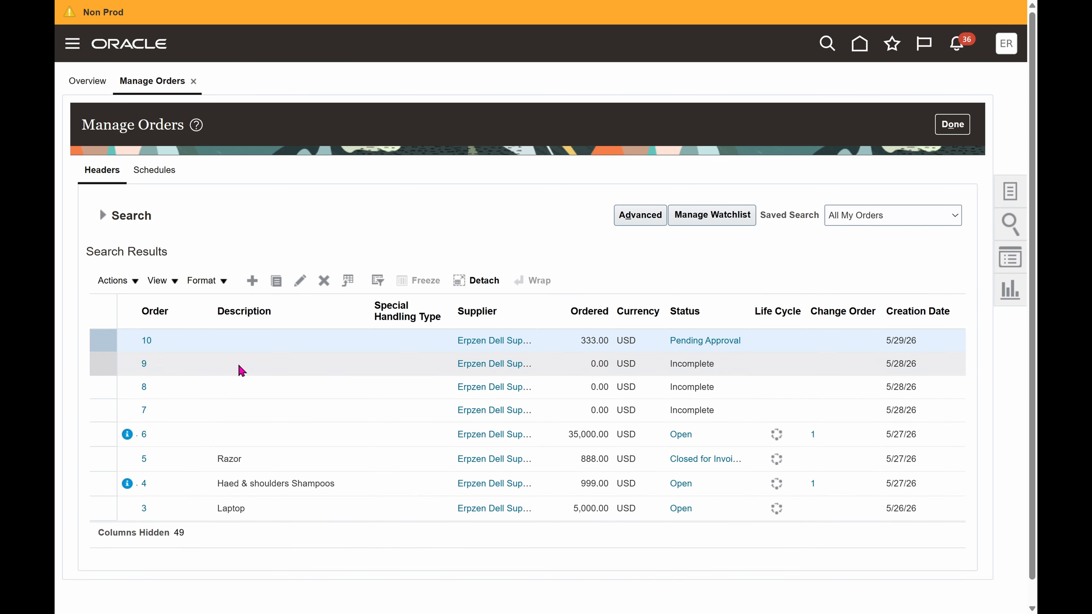
Open purchase order 10, refresh it to check its approval status, and return to the order list
left_click(147, 341)
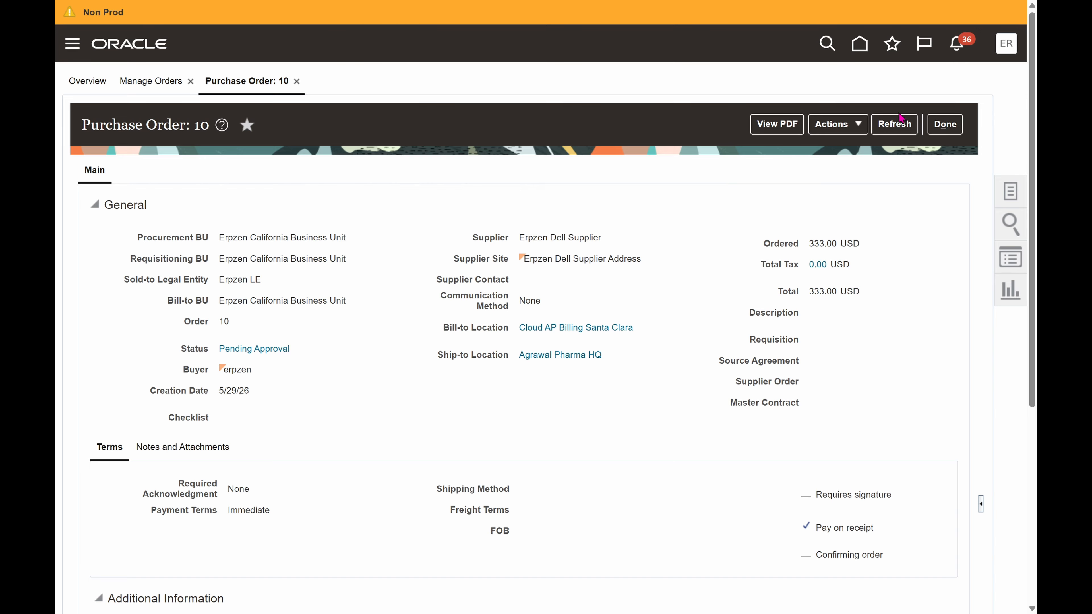
left_click(900, 121)
left_click_drag(245, 351, 228, 347)
left_click(945, 124)
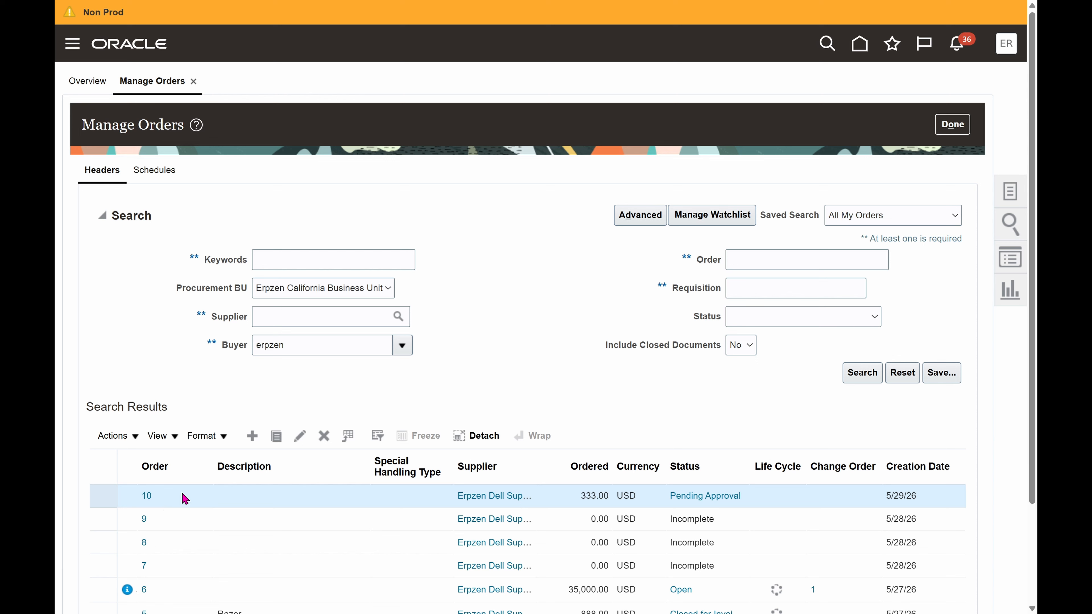
double_click(147, 494)
Create a new purchase order in USD for Erpzen Dell Supplier, finding the supplier by searching for erpzen
left_click(253, 437)
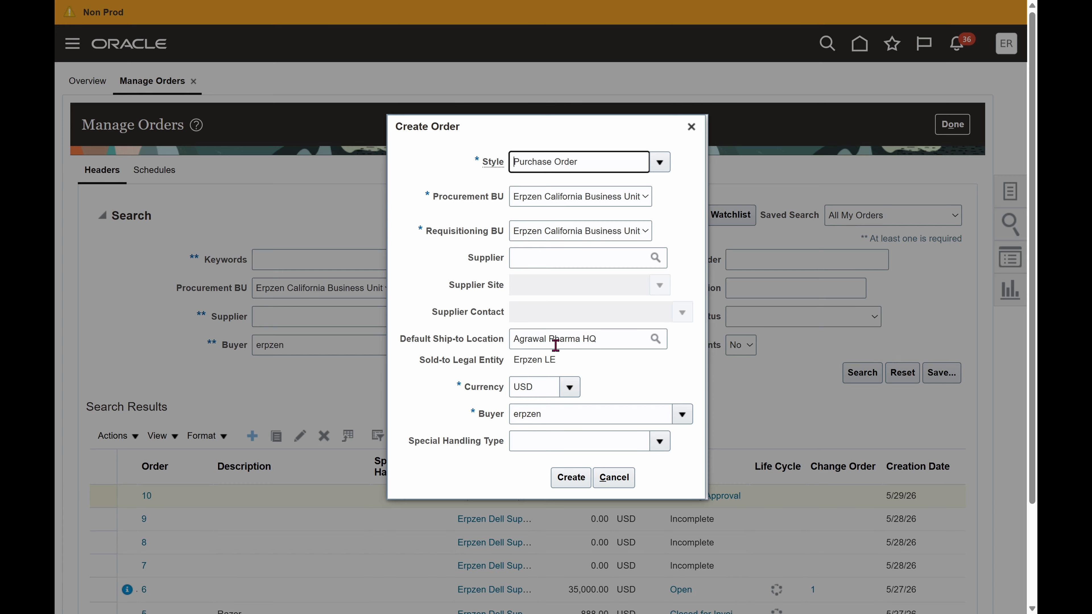
left_click(655, 258)
left_click(380, 262)
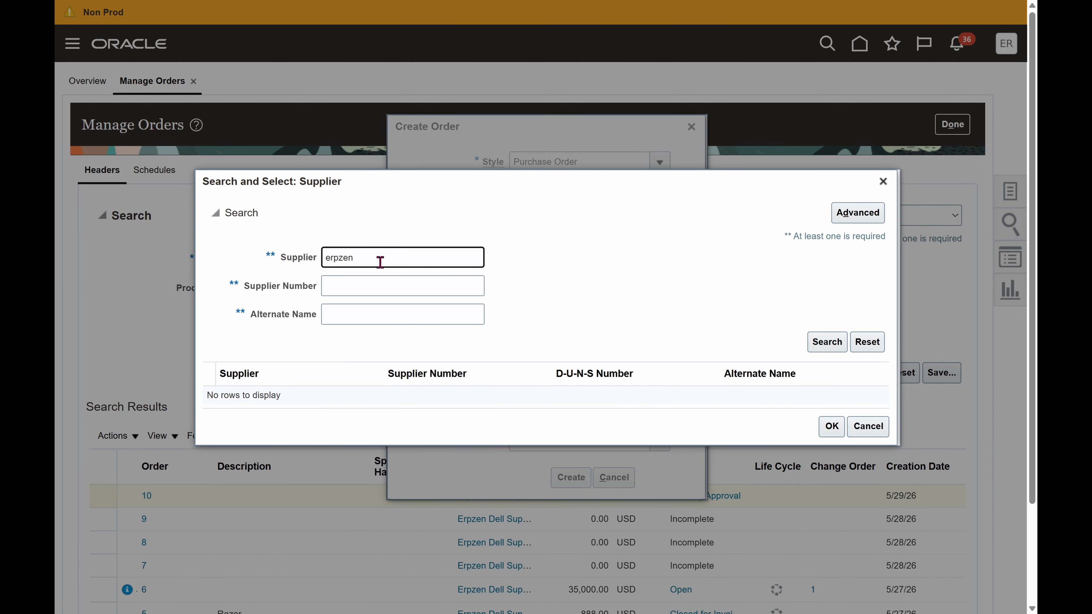
key("Return")
left_click(265, 382)
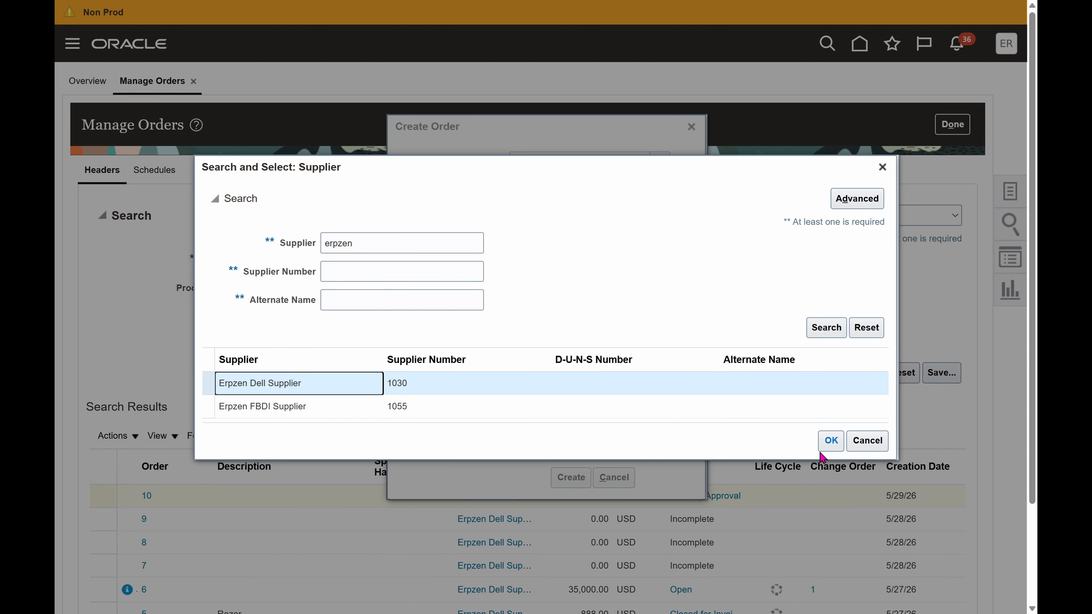
left_click(830, 440)
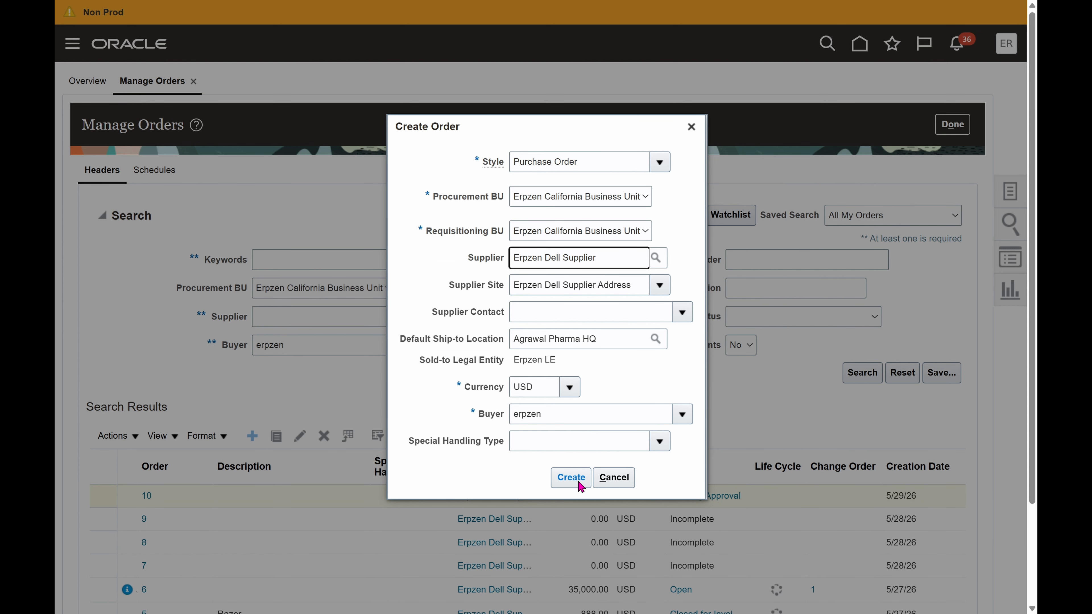
left_click(571, 477)
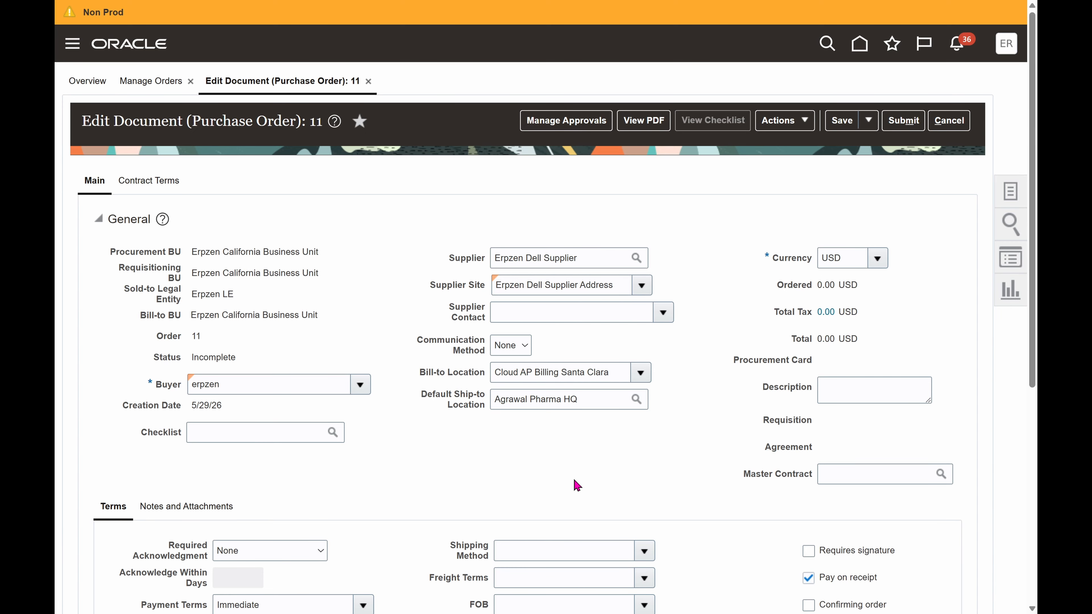
Add a line of type Goods to purchase order 11
scroll(576, 482, "down", 8)
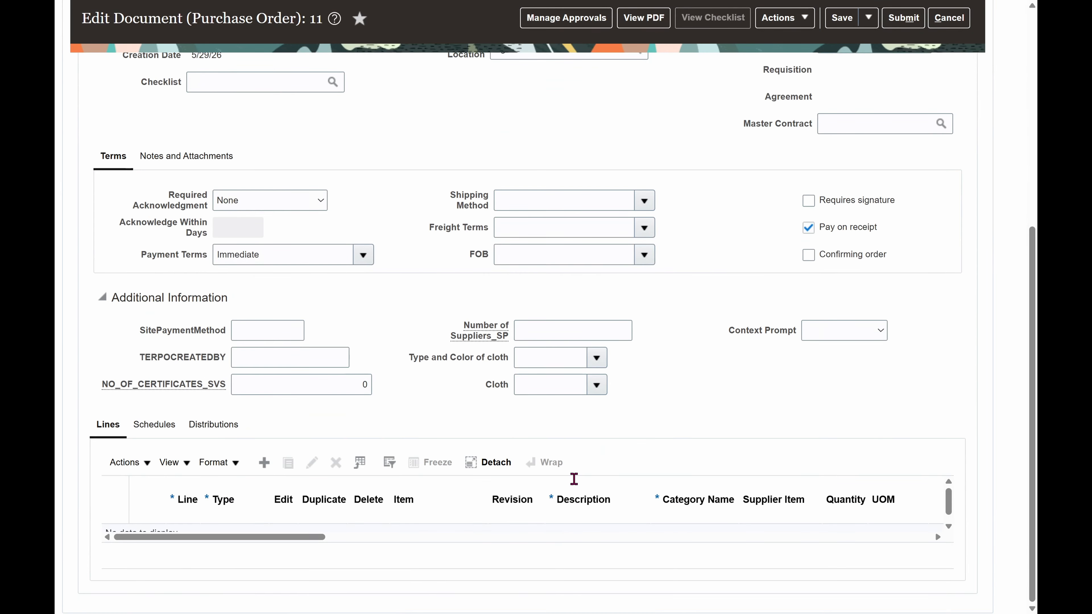
left_click(263, 462)
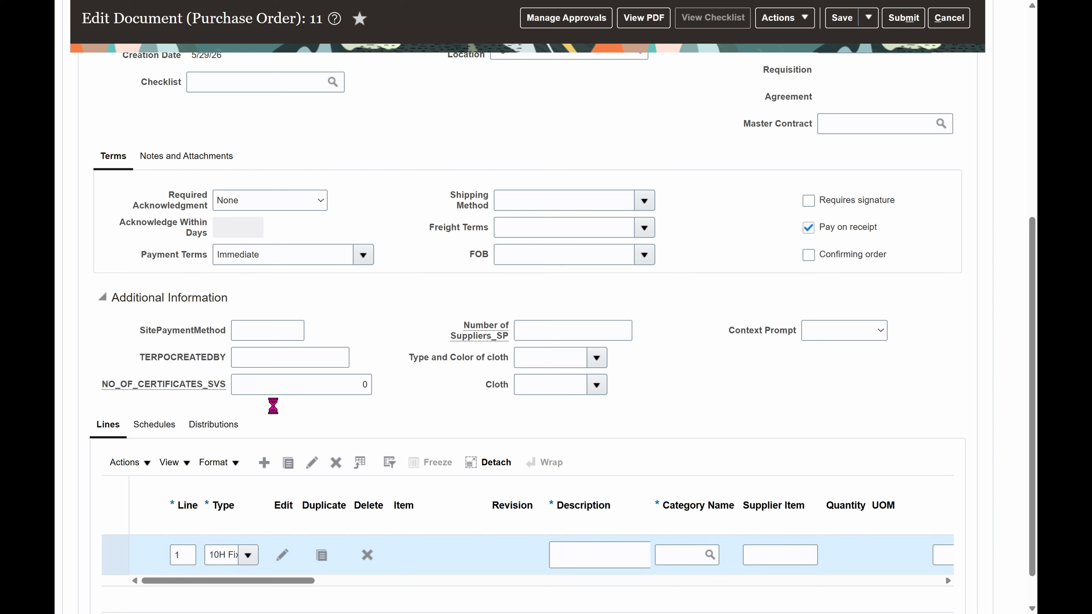
left_click(226, 442)
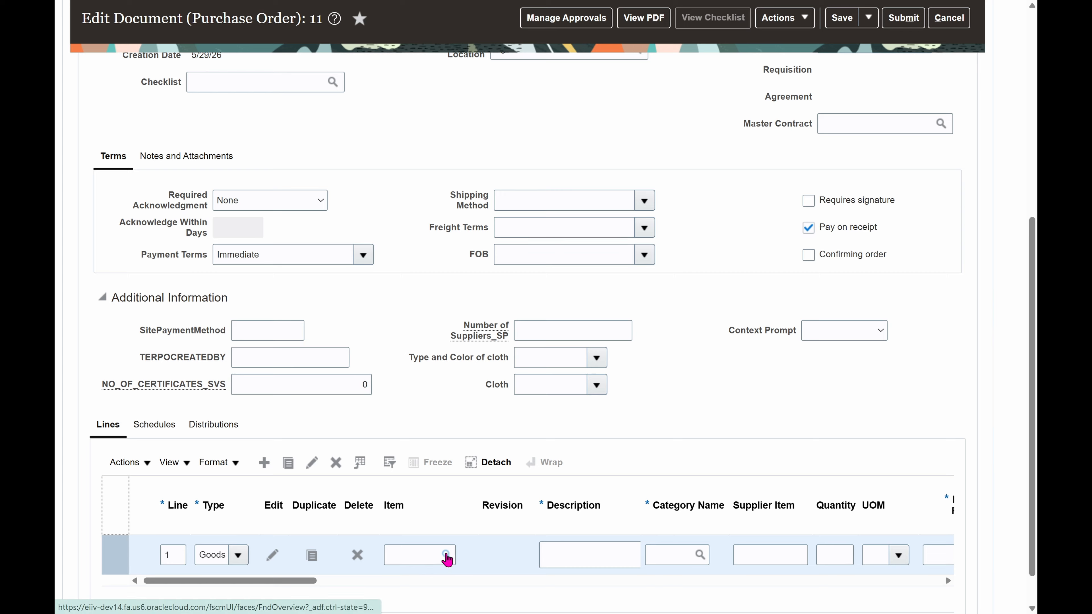
Set the order line's item to Haed & shoulders Shampoos (ERPZEN5359), finding it by searching items for erpzen
left_click(446, 555)
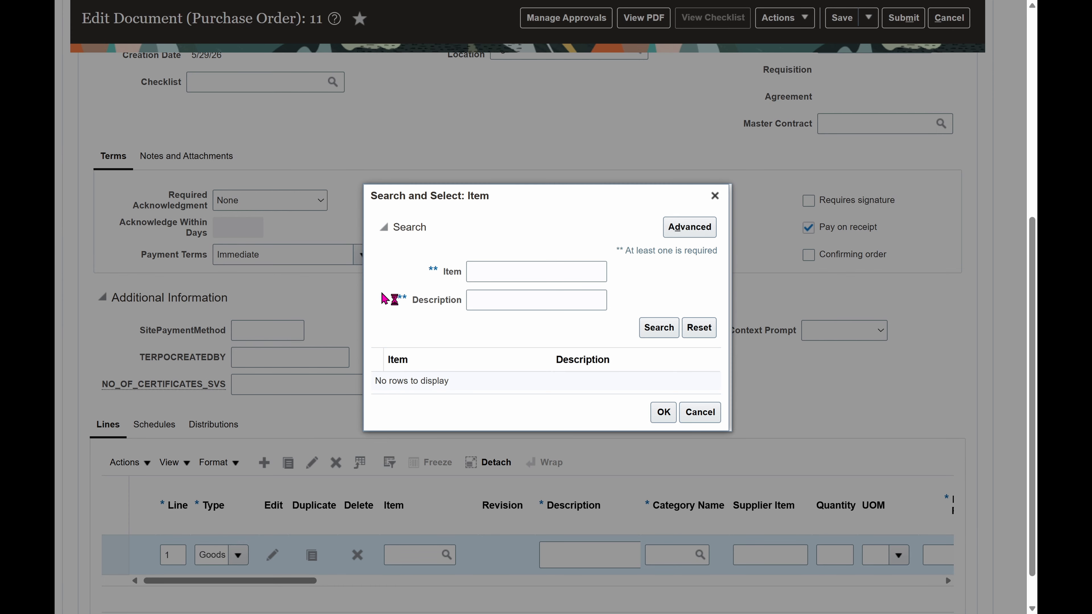
left_click(469, 272)
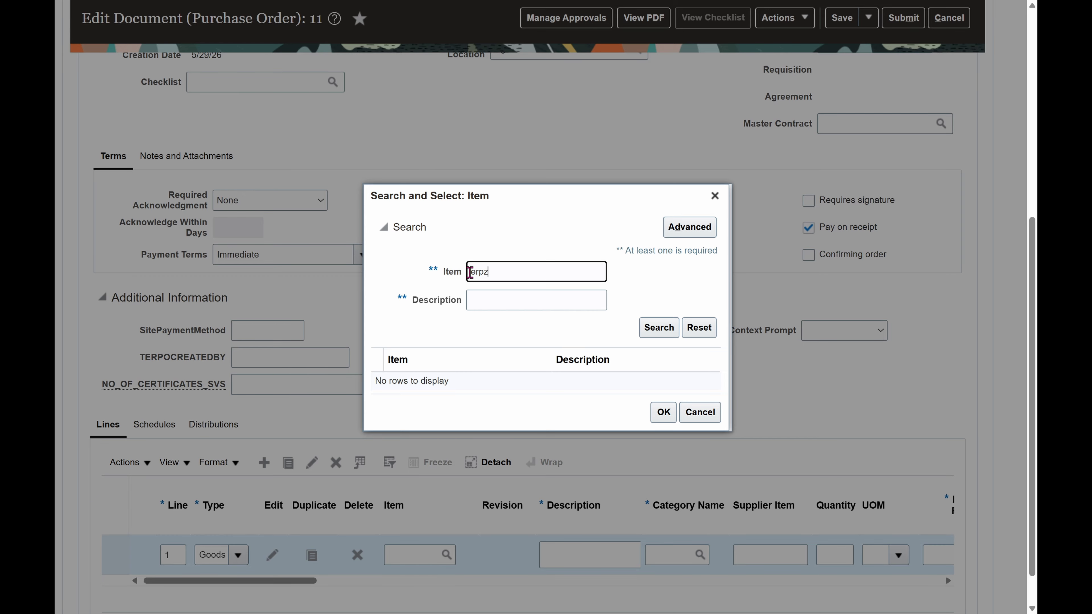
key("Return")
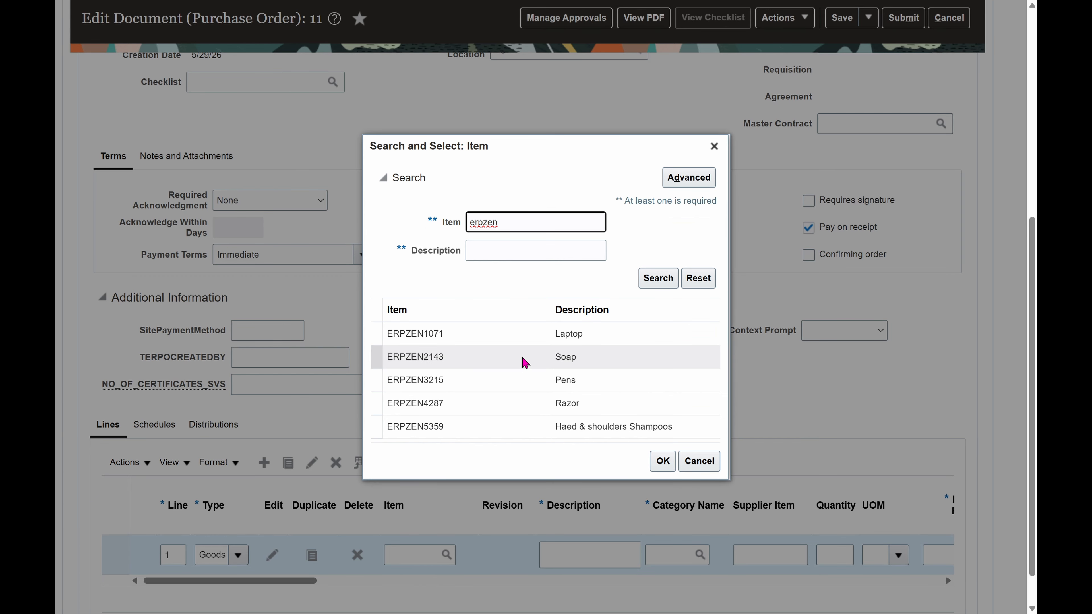
left_click(569, 426)
left_click(663, 460)
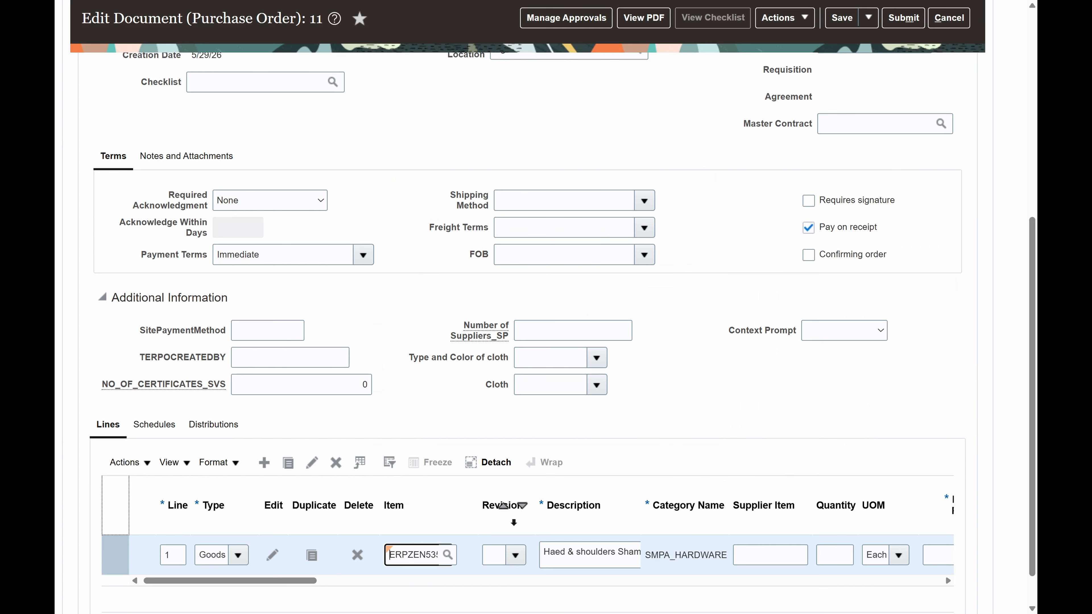
Enter a quantity of 1 and a base price of 444.00 for the shampoo line
left_click_drag(291, 584, 366, 586)
left_click(479, 555)
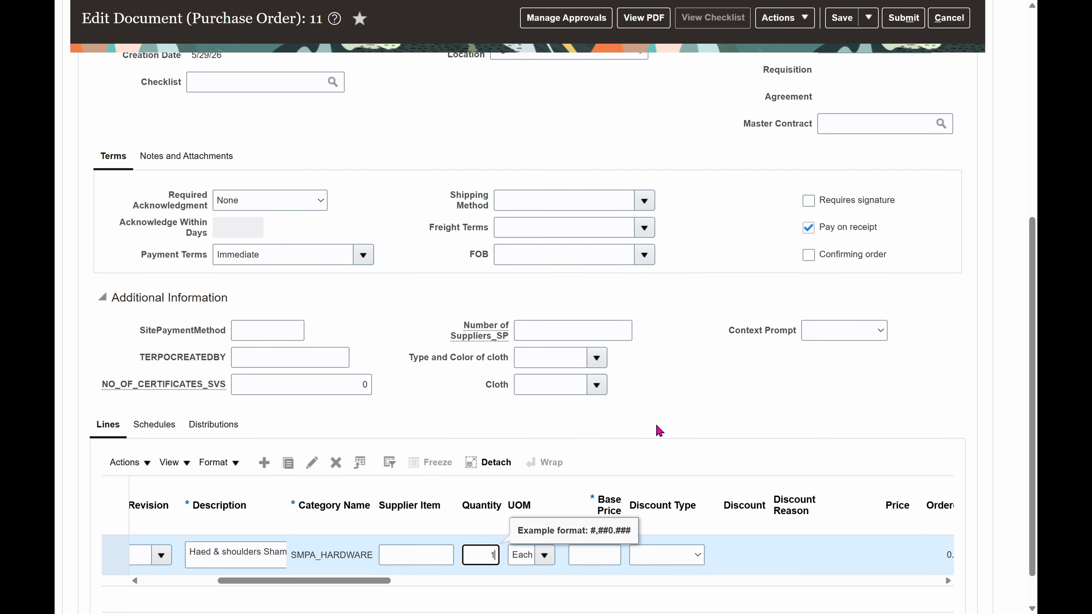
left_click(721, 372)
left_click(604, 556)
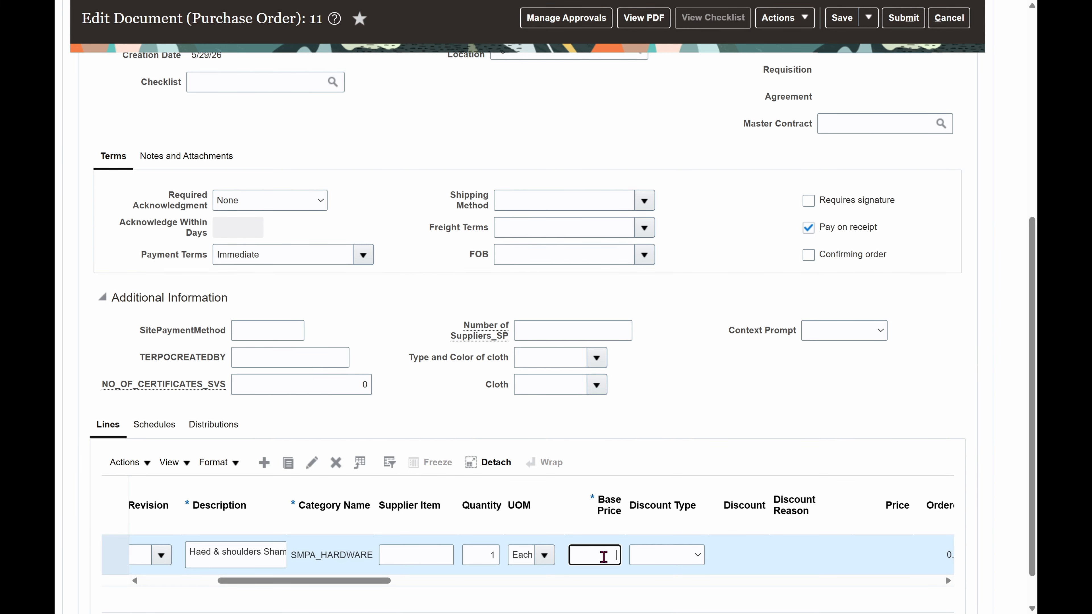
left_click(693, 368)
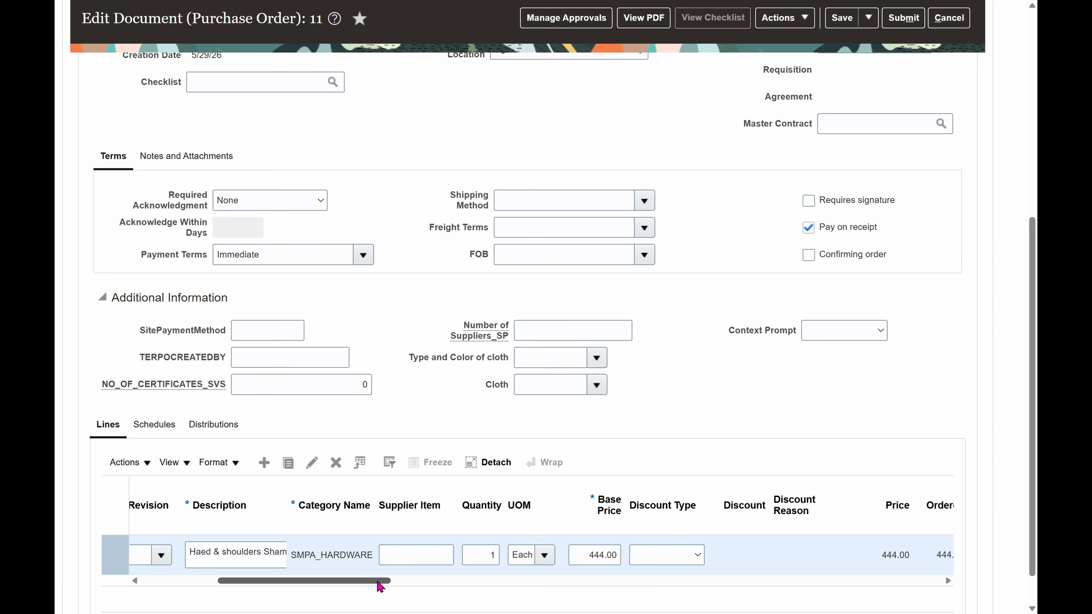
Show all columns in the order's Lines table and review the remaining line fields
left_click_drag(378, 582, 535, 595)
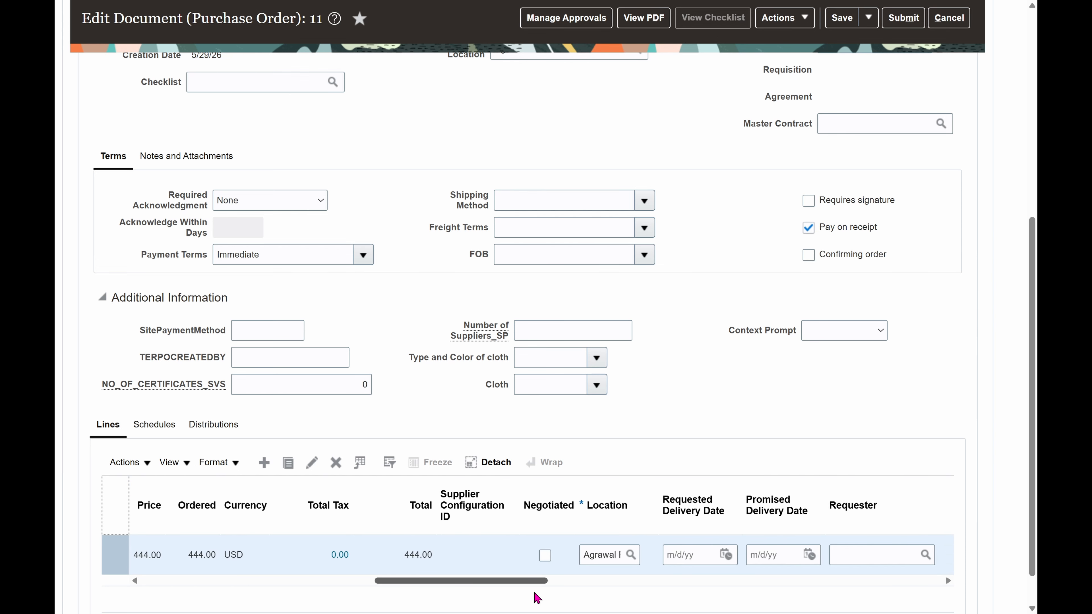
left_click(481, 550)
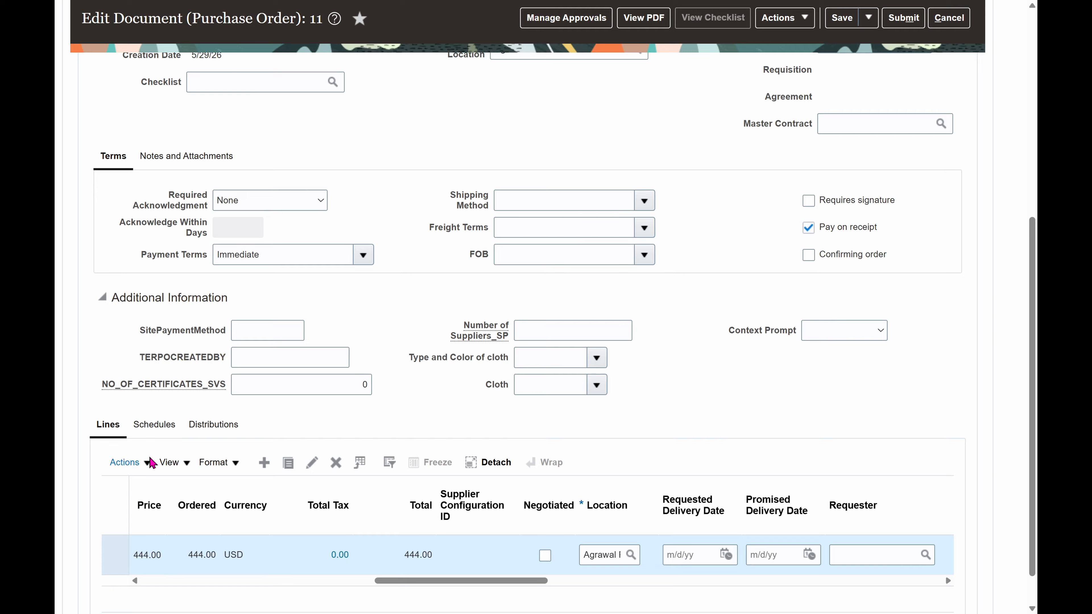
left_click(174, 463)
mouse_move(232, 315)
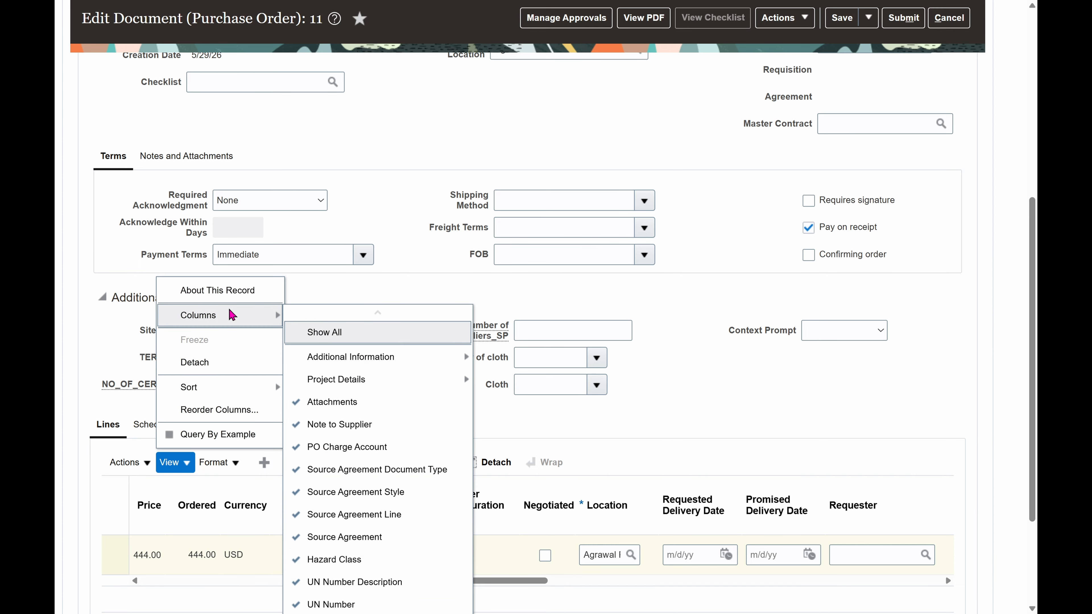
left_click(325, 333)
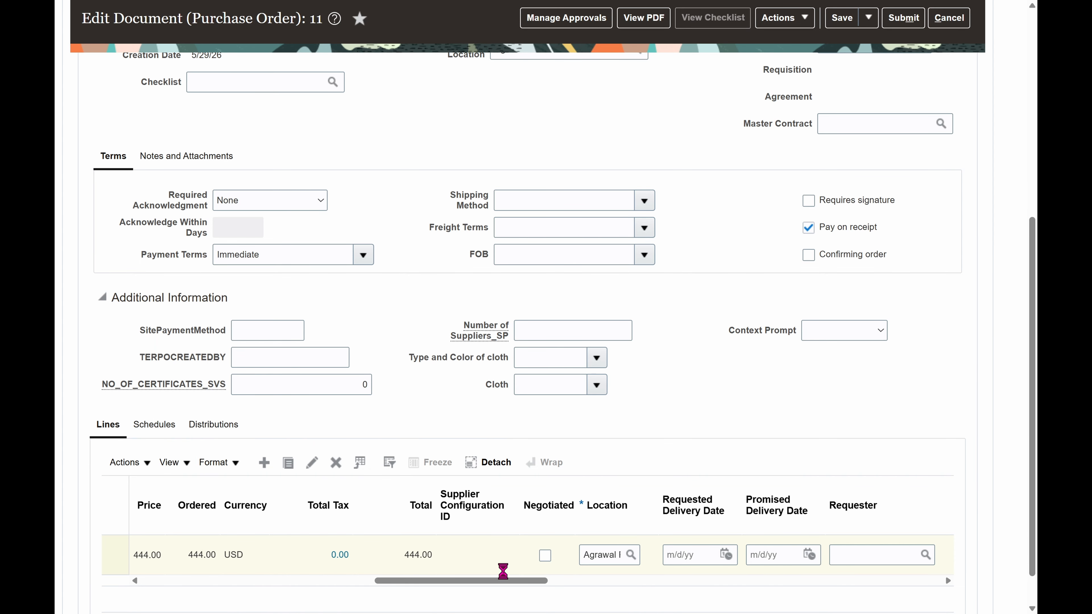
left_click_drag(496, 584, 882, 568)
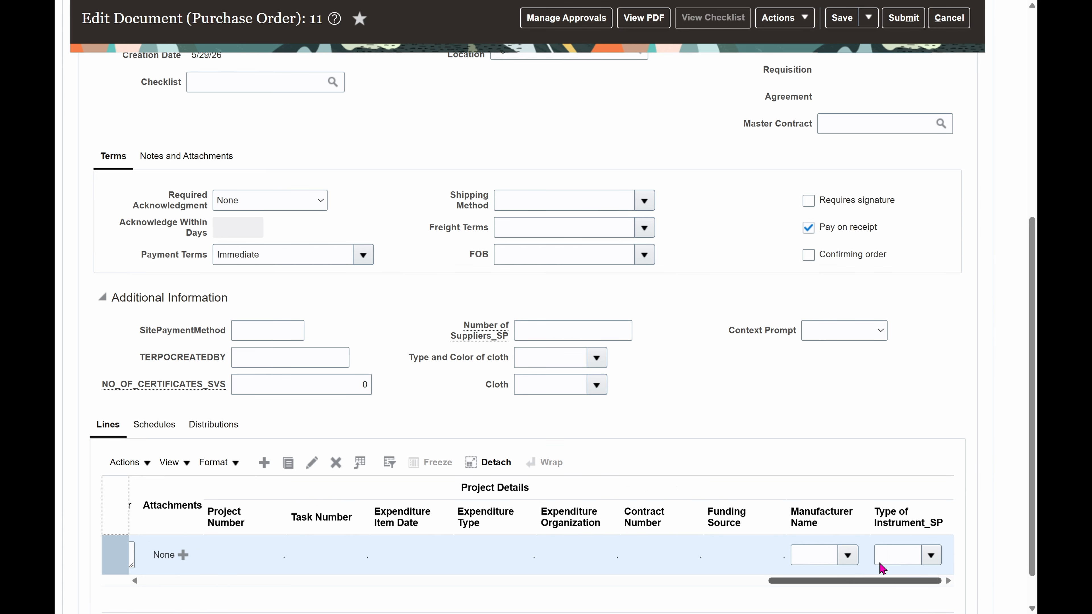
Go to the order's Schedules and show all columns in that table
left_click(154, 425)
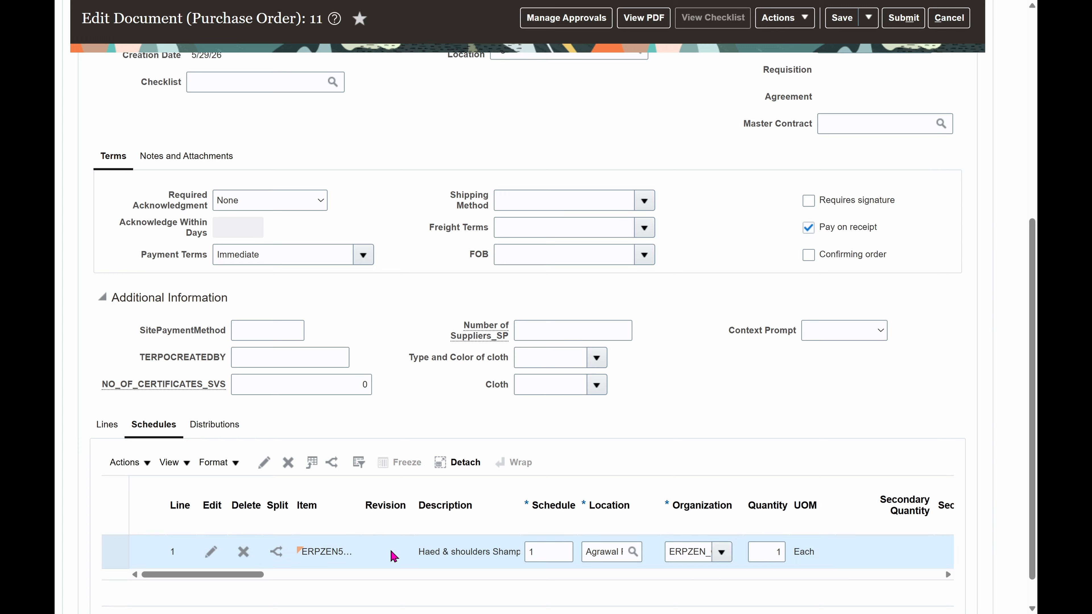
left_click(172, 462)
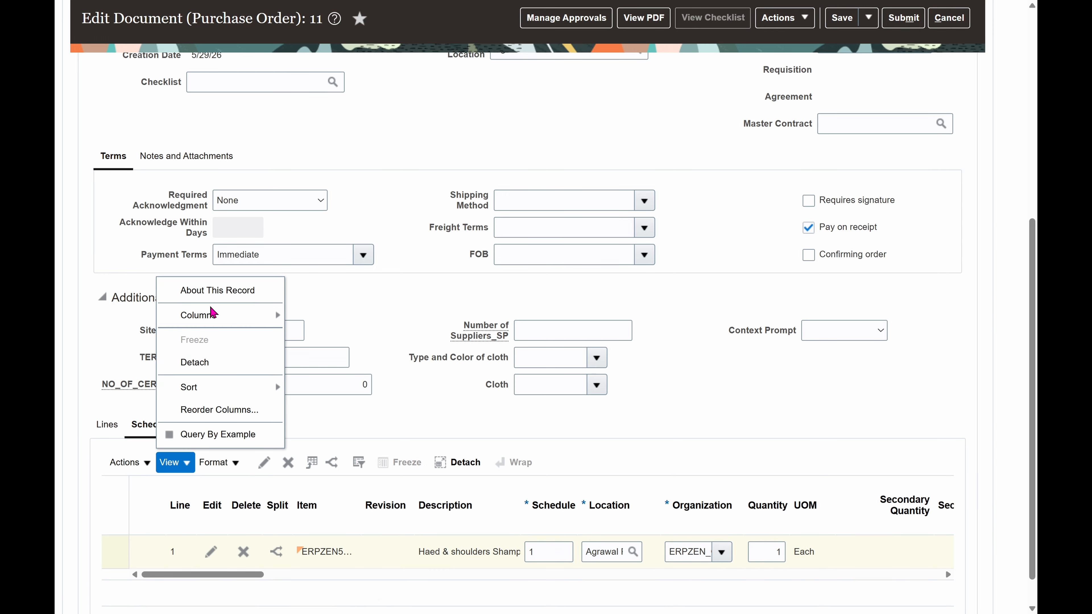
mouse_move(227, 313)
left_click(324, 333)
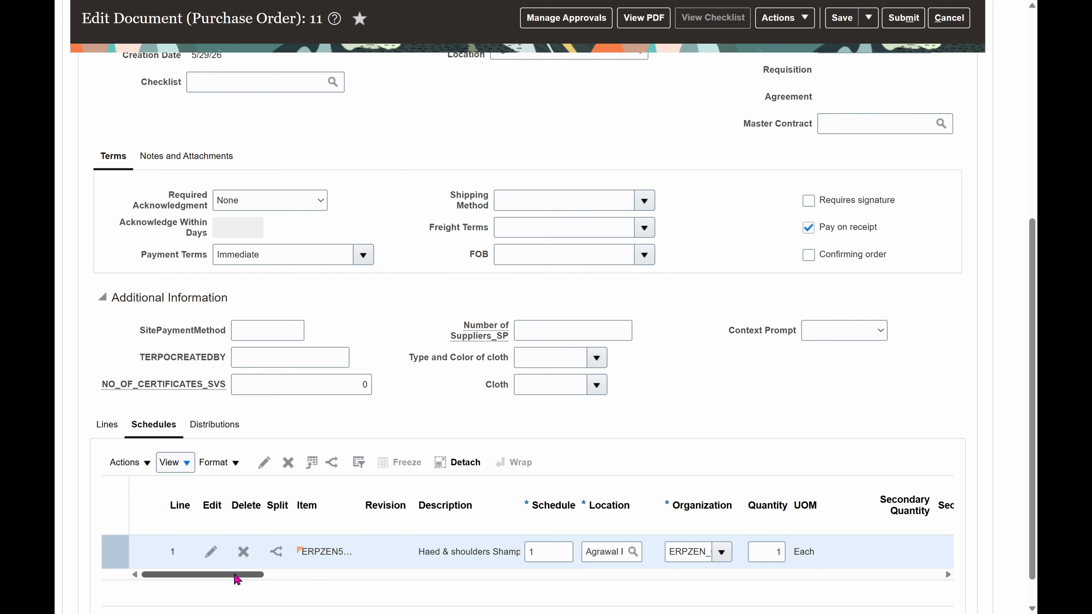
Set the schedule's requested delivery date to May 16, 2026
left_click_drag(238, 575, 342, 576)
left_click(543, 551)
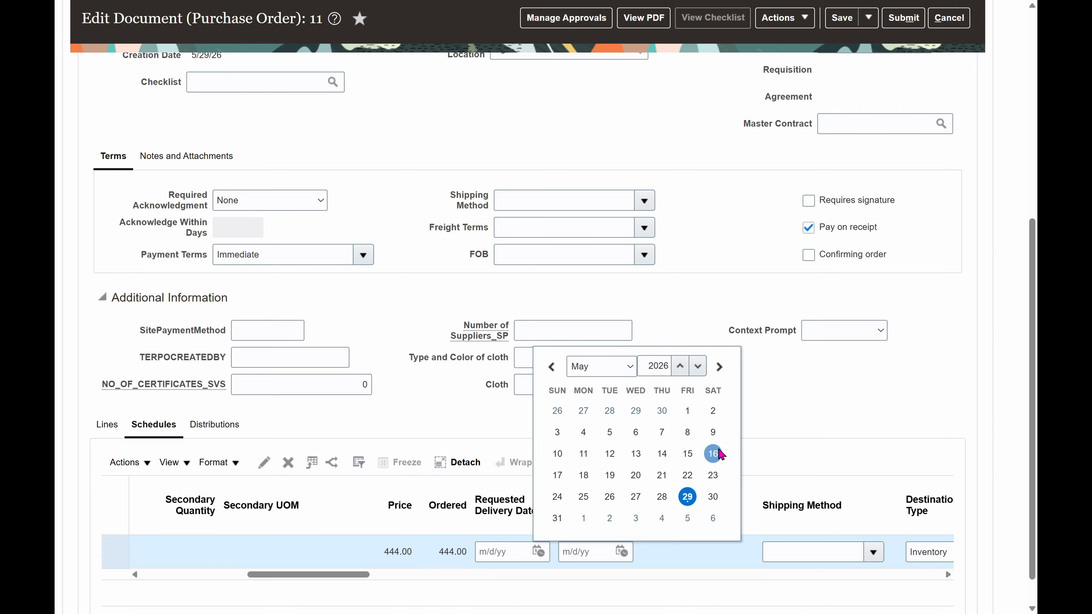
left_click(713, 454)
Set the schedule's match approval level to 2 Way and its invoice match option to Order
left_click_drag(348, 576, 628, 565)
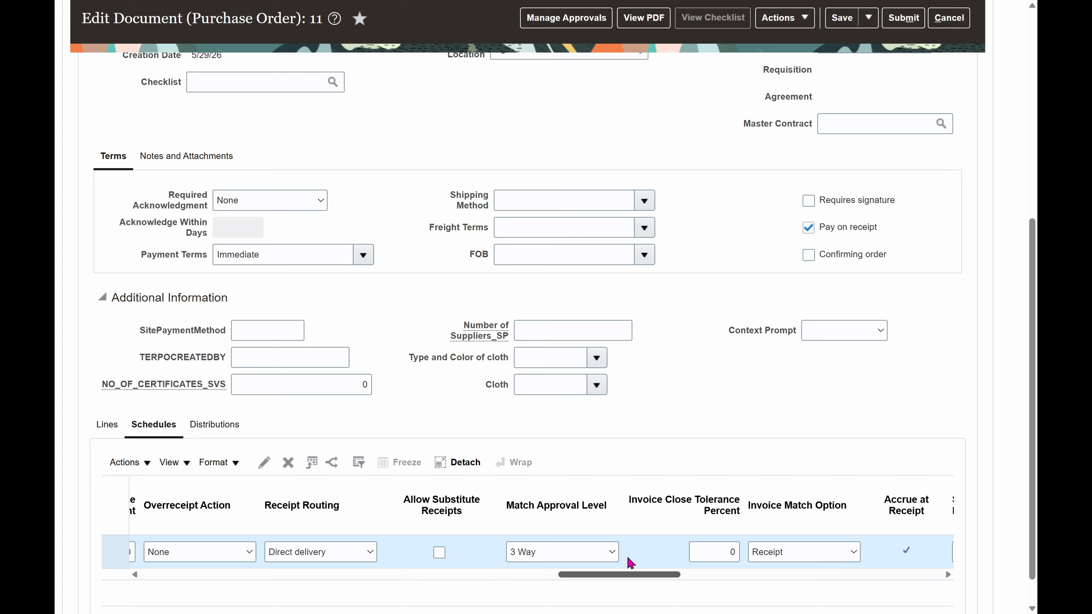
left_click(611, 554)
left_click(589, 516)
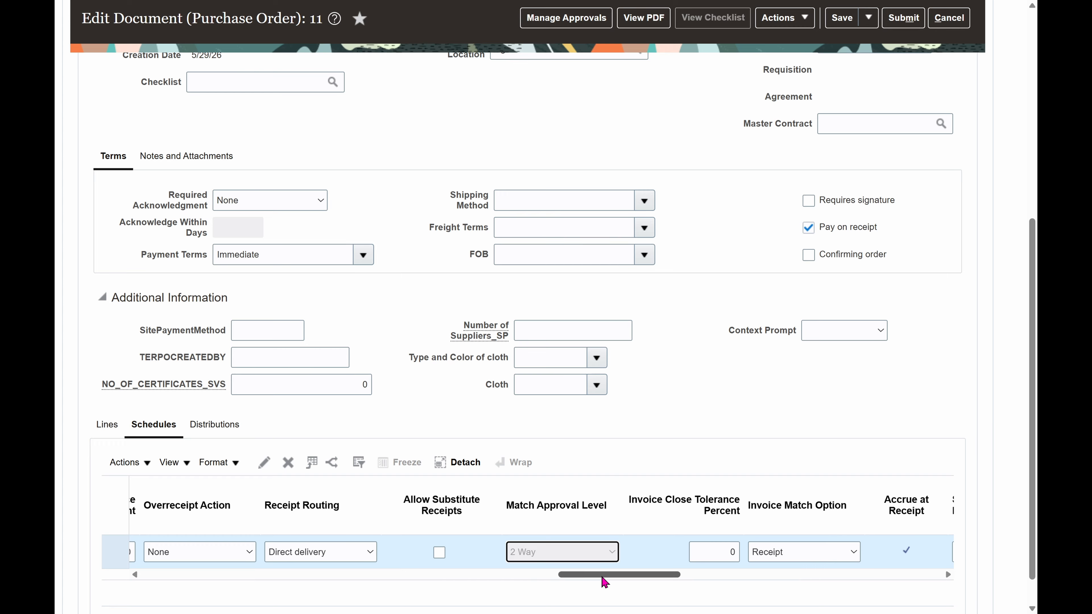
left_click_drag(606, 579, 656, 562)
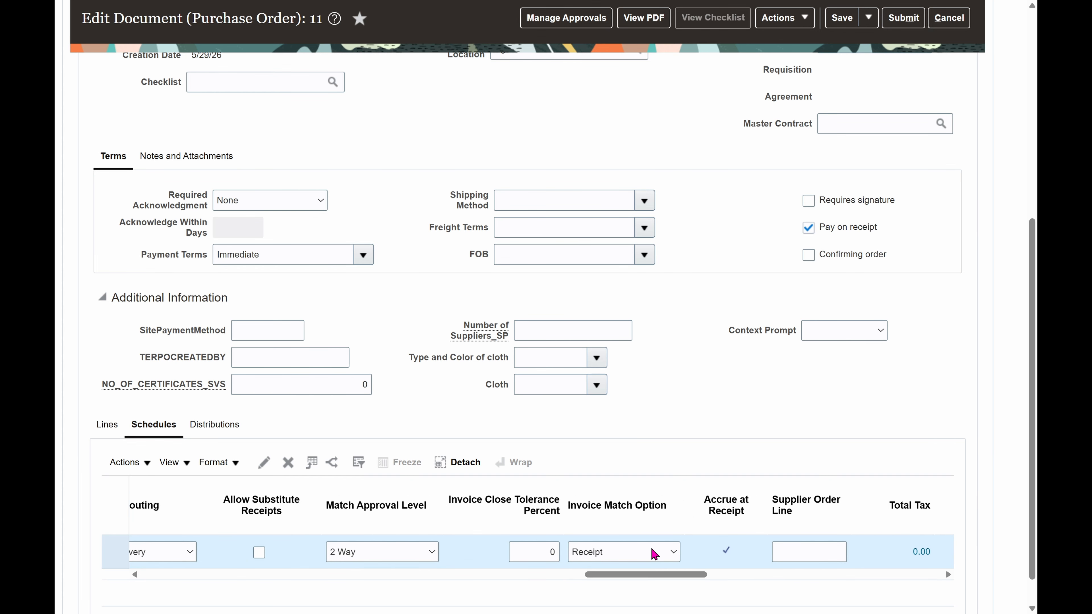
left_click(654, 554)
left_click(609, 524)
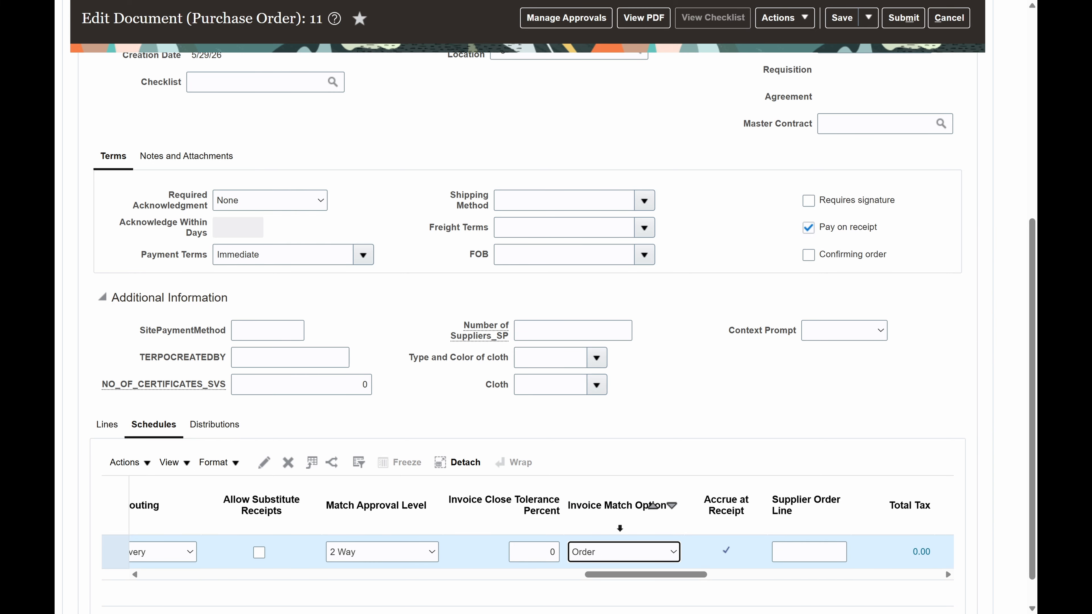
left_click_drag(647, 576, 878, 546)
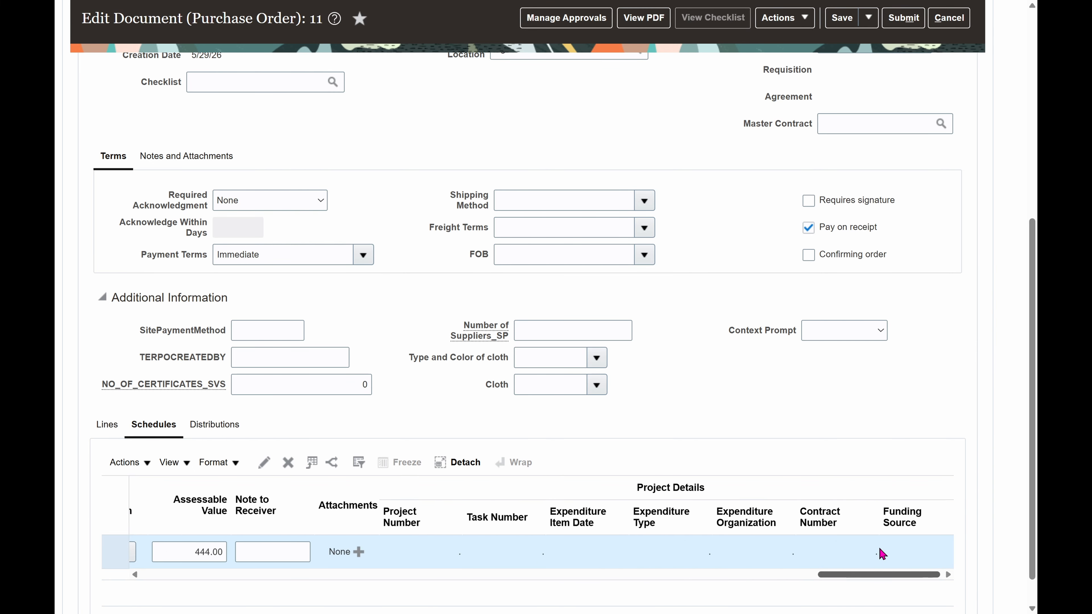
Save purchase order 11 and submit it for approval
scroll(761, 370, "up", 8)
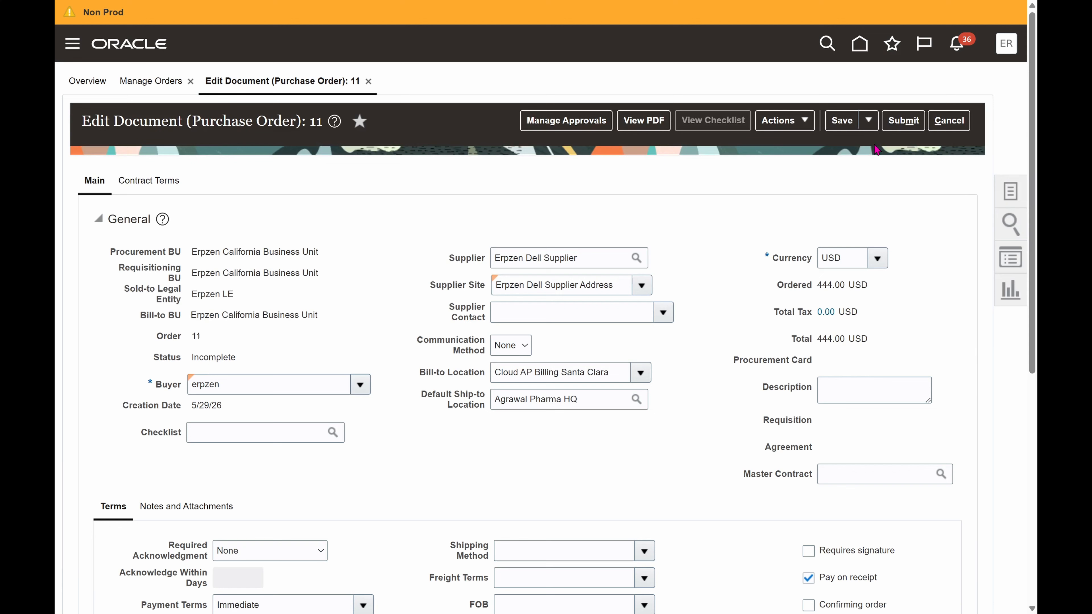
left_click(842, 124)
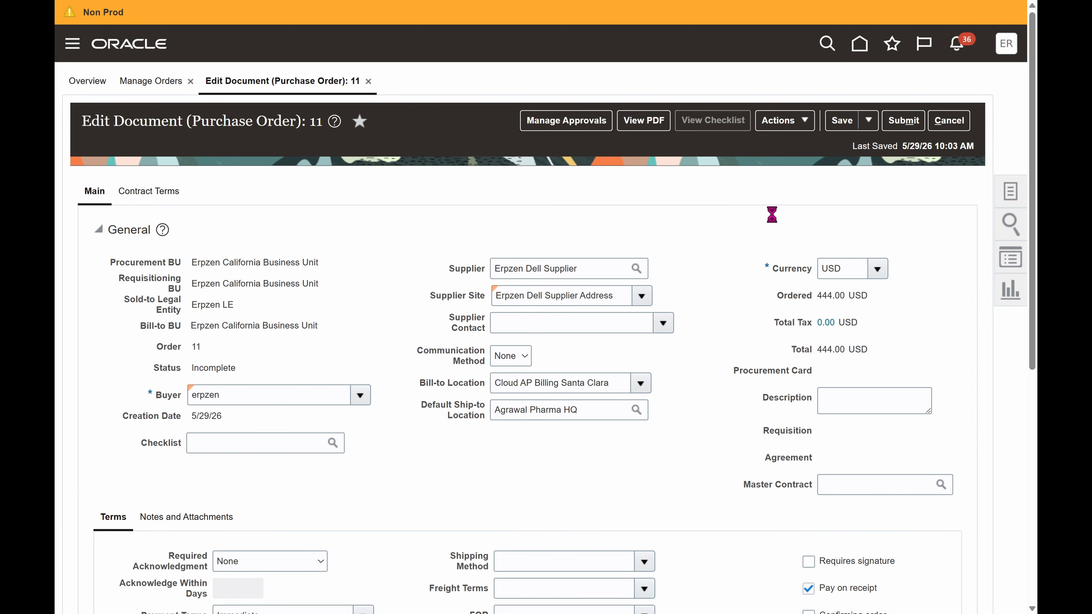
left_click(910, 124)
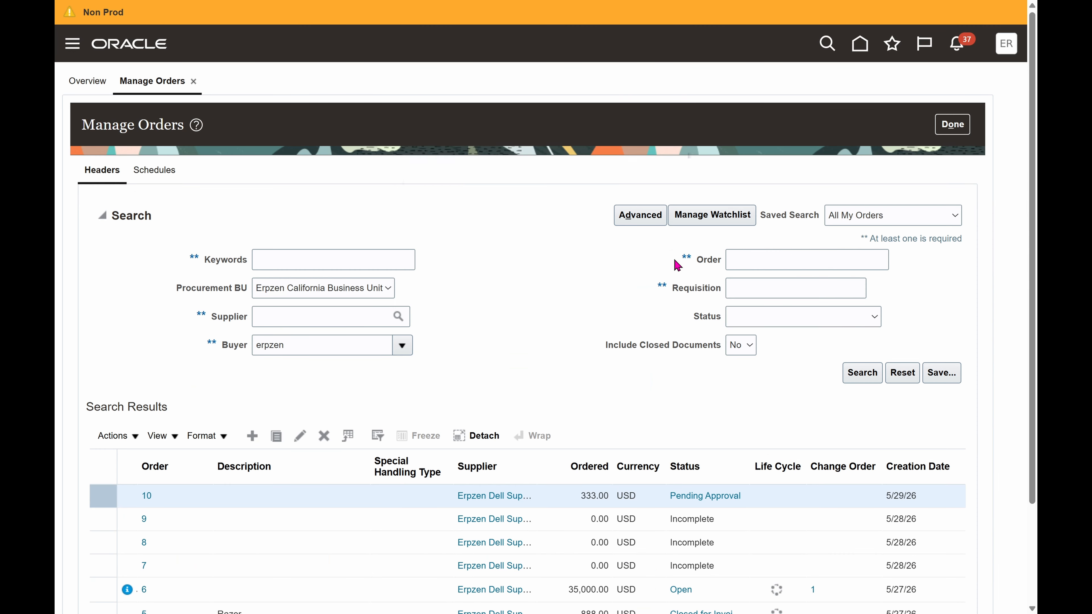
left_click(656, 179)
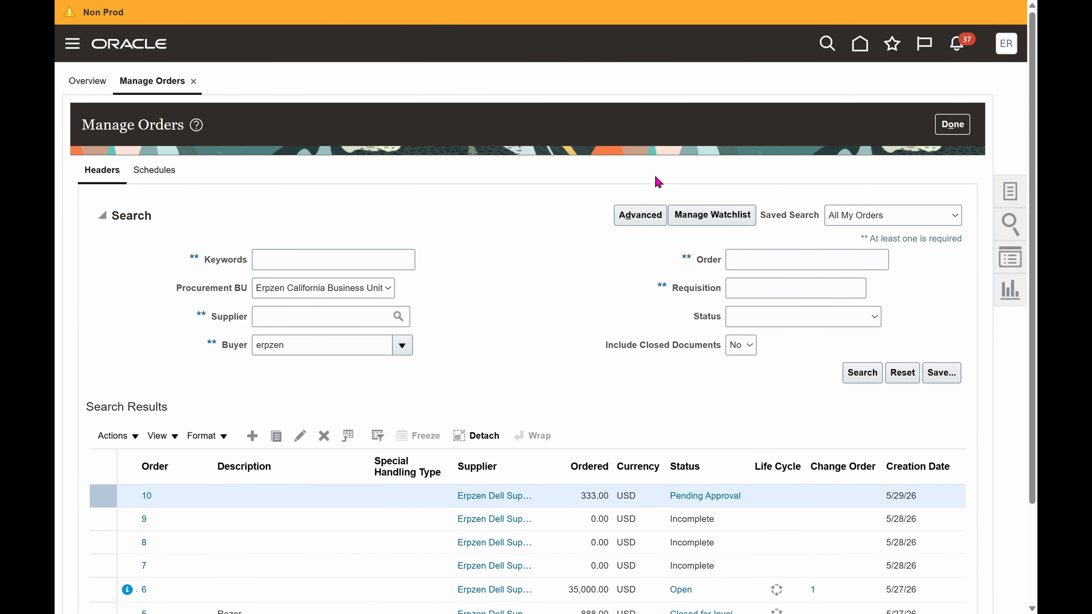
Search the buyer's orders again and open purchase order 11 to check its status
left_click(862, 374)
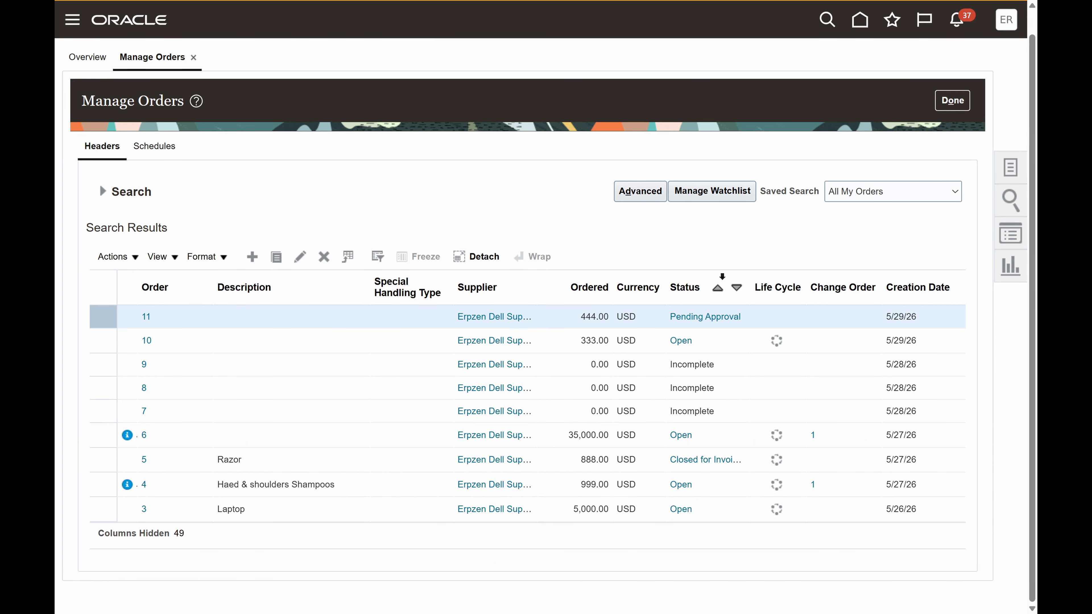
left_click(143, 317)
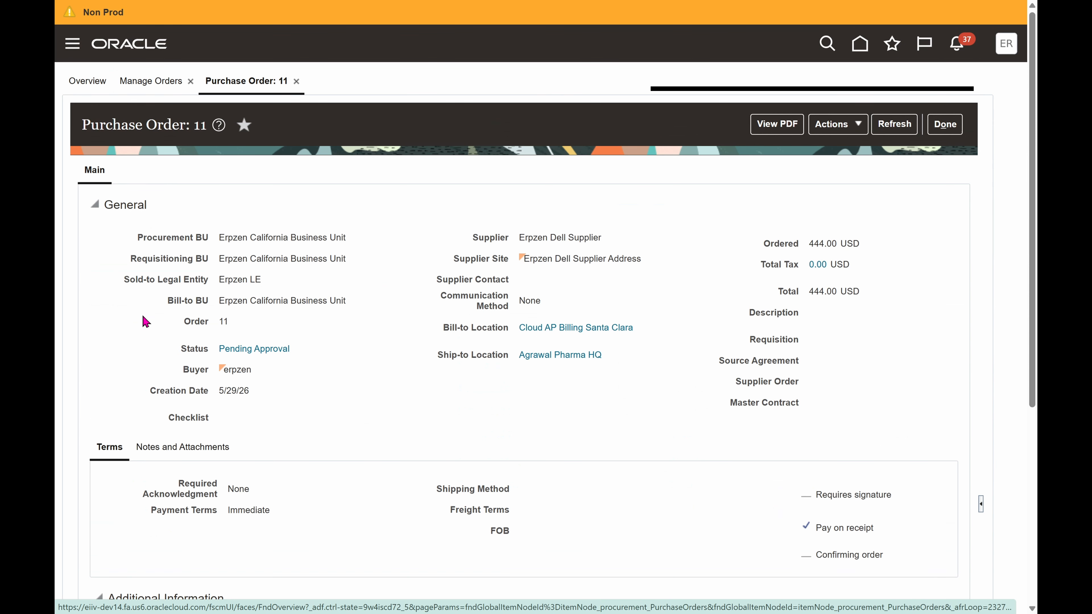
left_click_drag(298, 353, 216, 349)
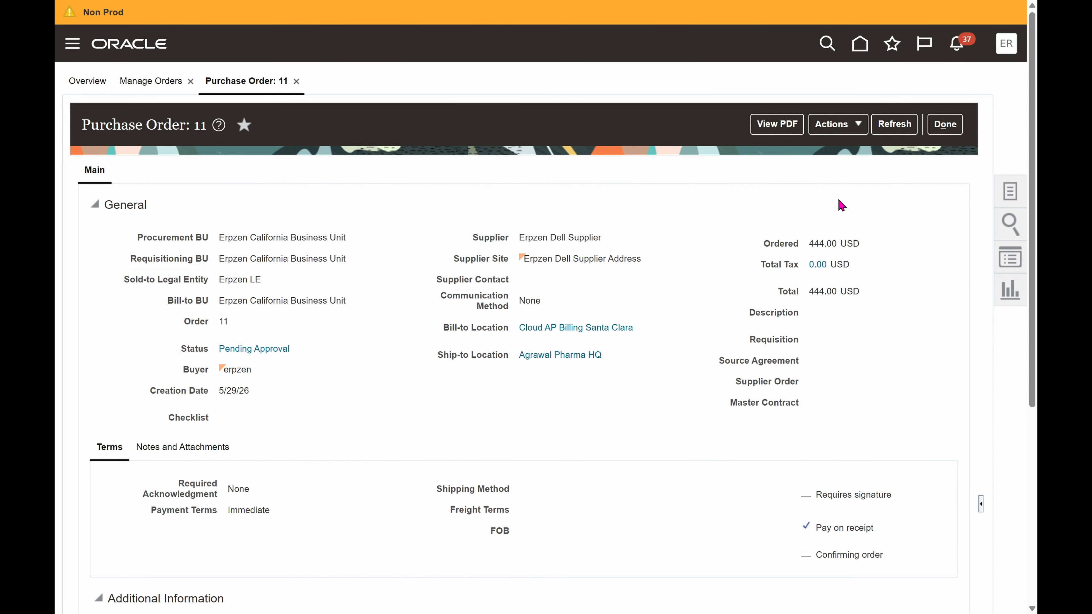
Refresh purchase order 11 repeatedly until its approval status updates, and check the status
left_click(893, 129)
left_click(896, 127)
left_click(897, 127)
left_click(895, 125)
left_click(895, 124)
left_click(895, 124)
left_click(894, 125)
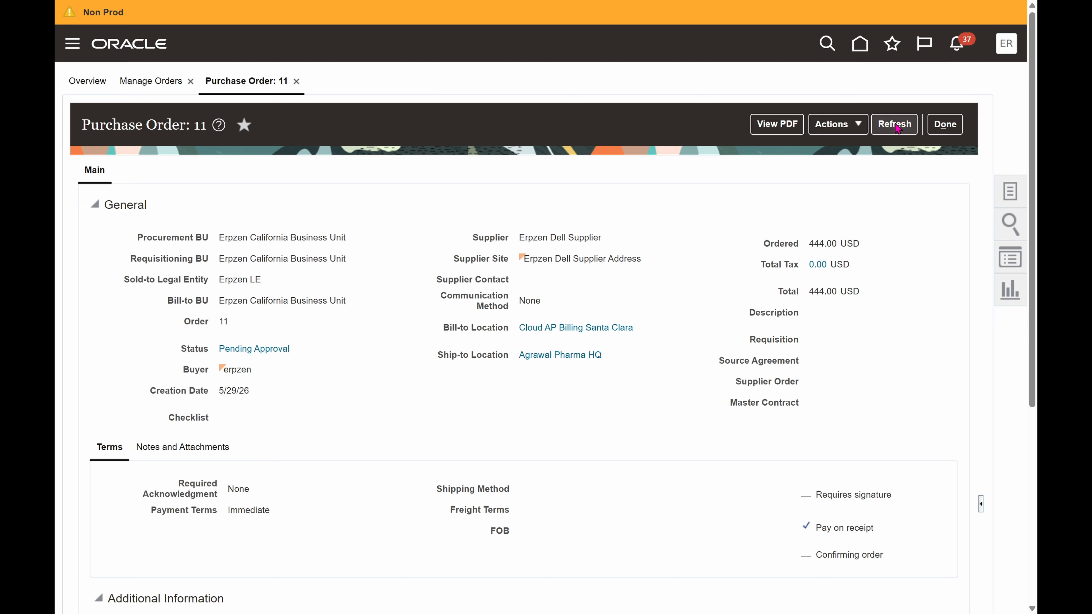
left_click(895, 125)
left_click(895, 124)
left_click(895, 124)
left_click(895, 126)
left_click(895, 125)
left_click(894, 124)
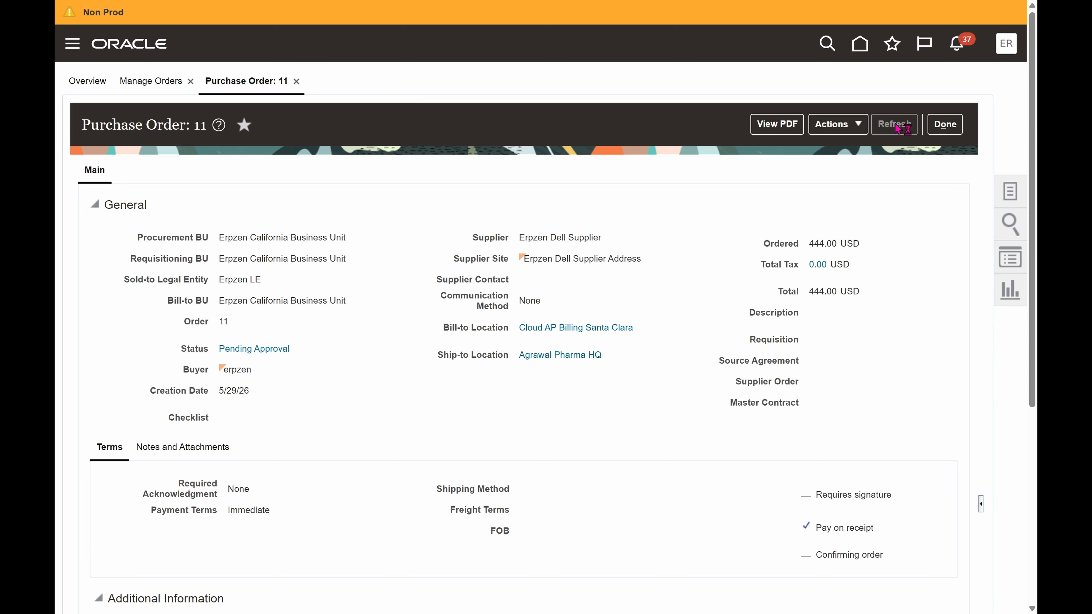
left_click(895, 124)
left_click(895, 124)
left_click(895, 124)
left_click(896, 125)
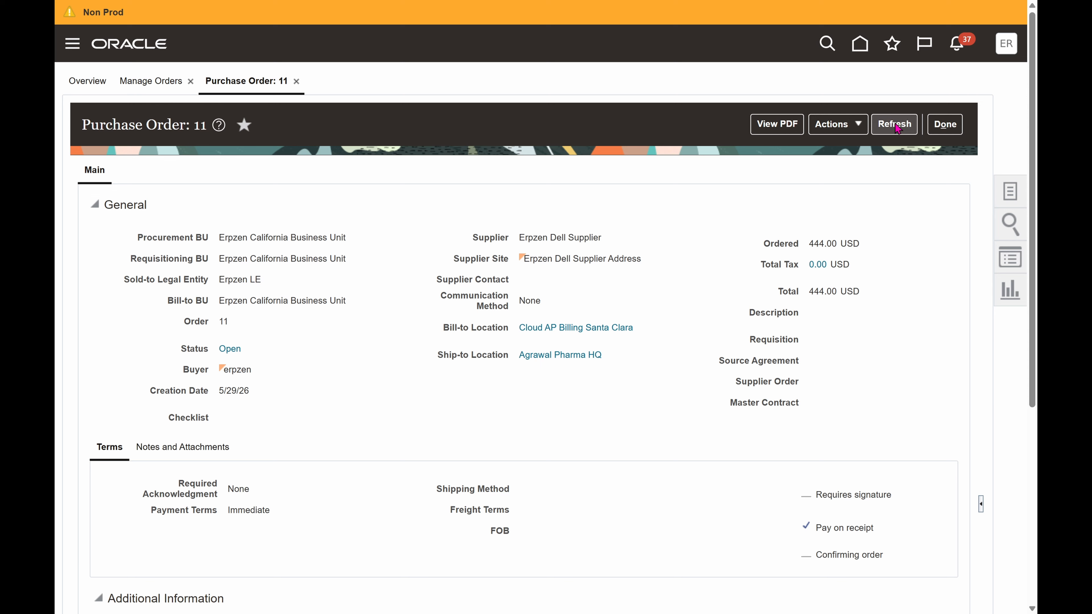
left_click_drag(254, 350, 219, 353)
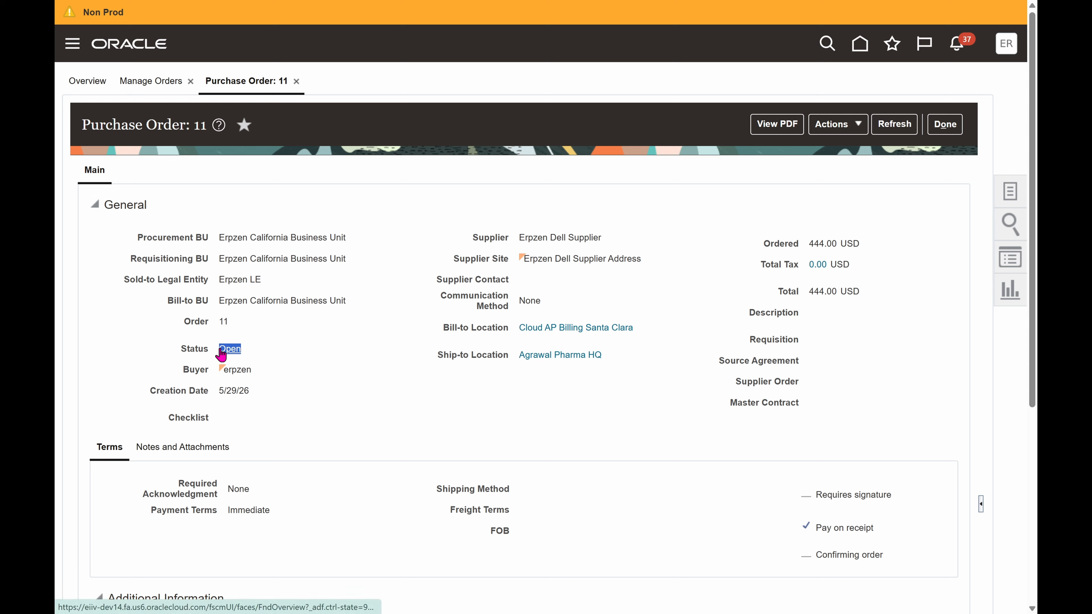
left_click(316, 344)
left_click_drag(246, 349, 219, 351)
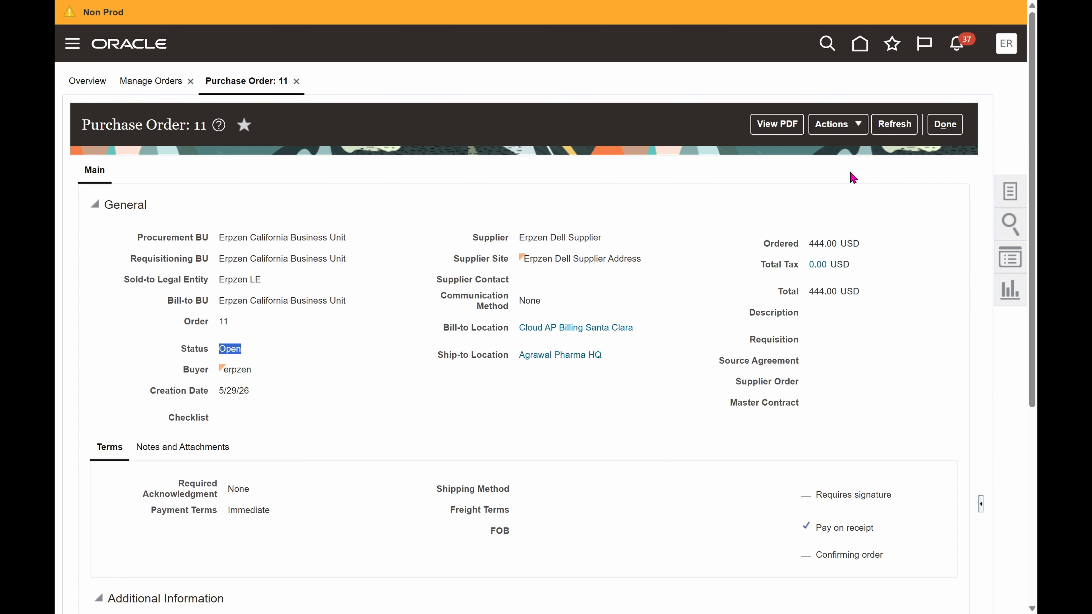
Close purchase order 11 and leave Manage Orders
left_click(944, 126)
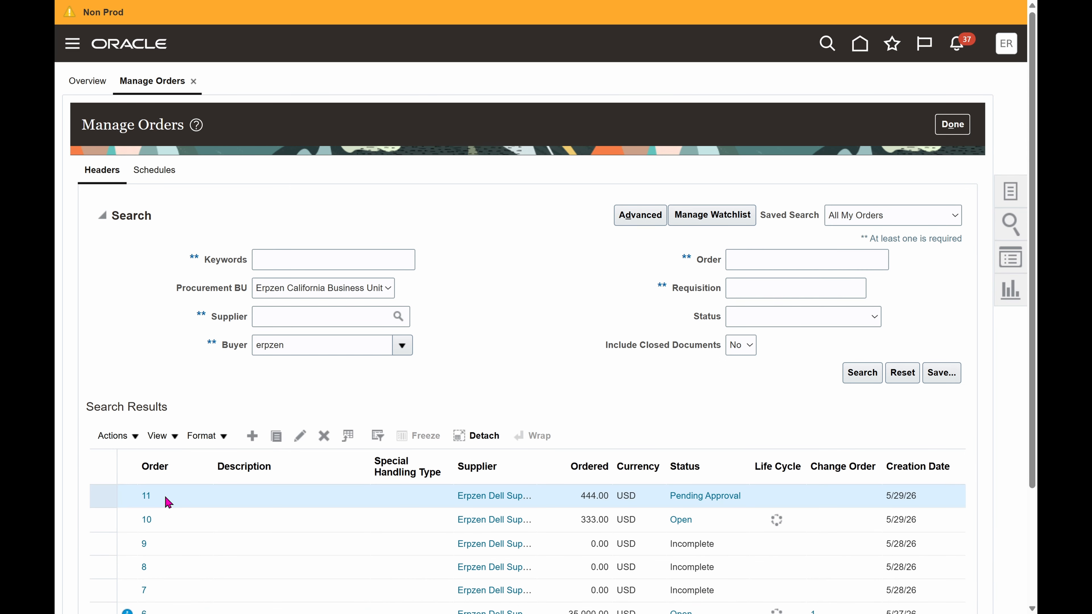
double_click(145, 498)
left_click(952, 133)
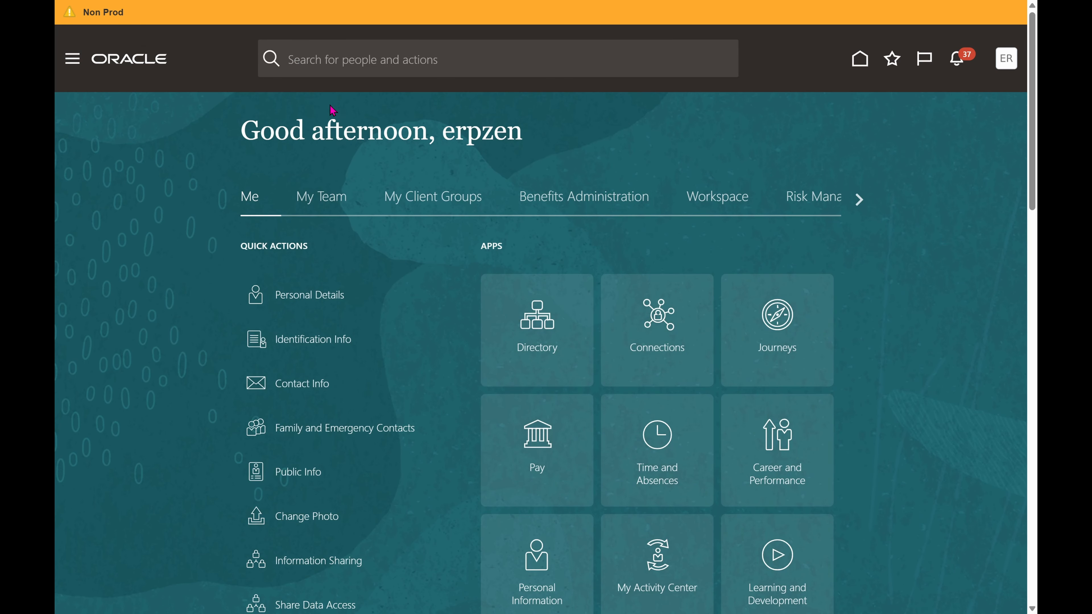
Open the Payables Invoices work area and start creating a new invoice
left_click(73, 63)
scroll(158, 444, "down", 5)
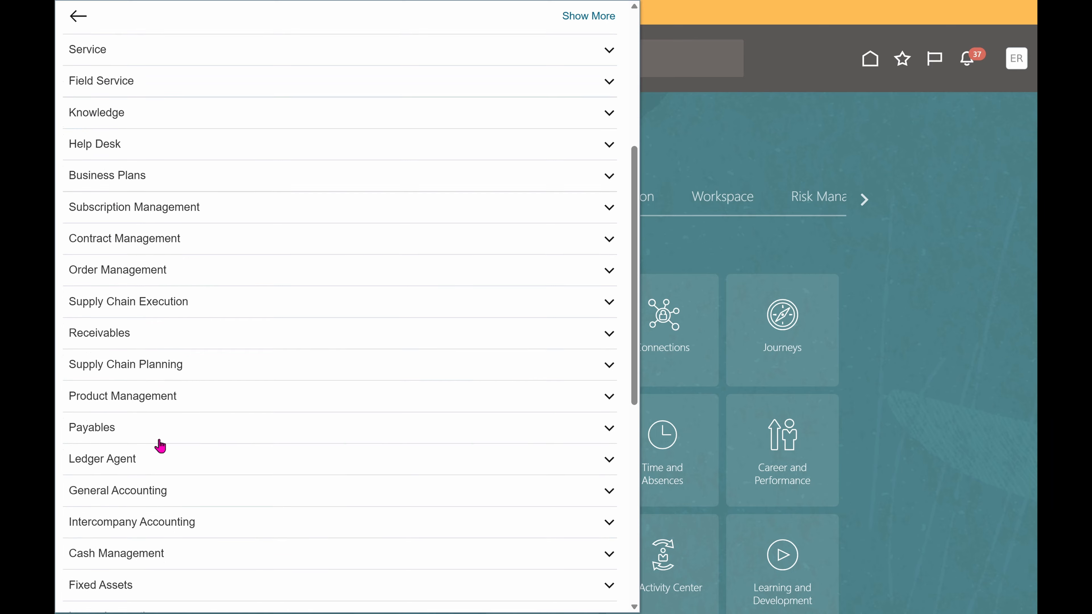
scroll(159, 446, "down", 6)
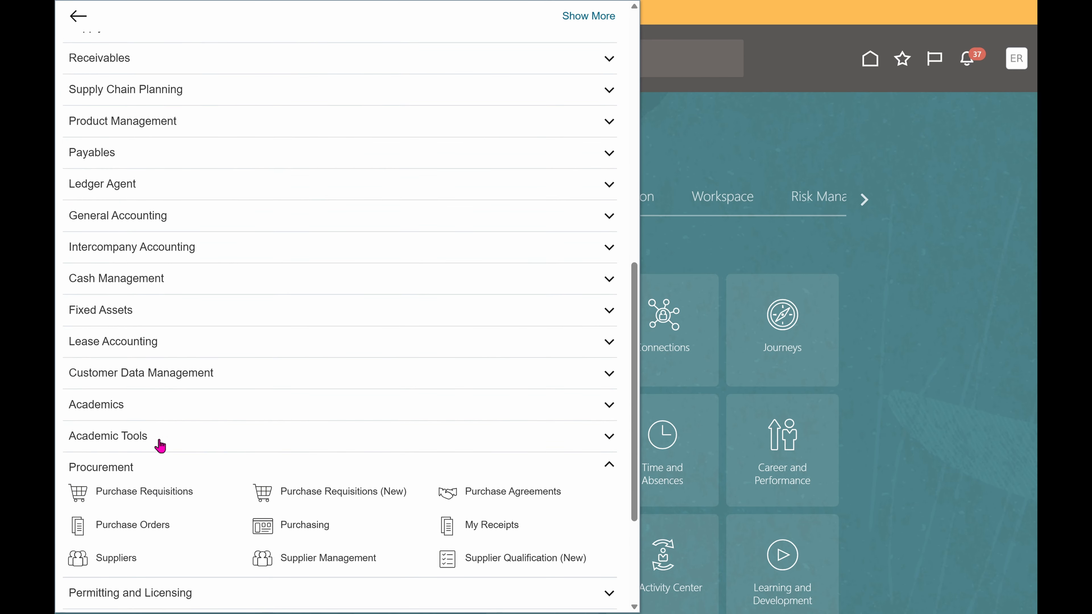
scroll(160, 446, "up", 1)
left_click(131, 176)
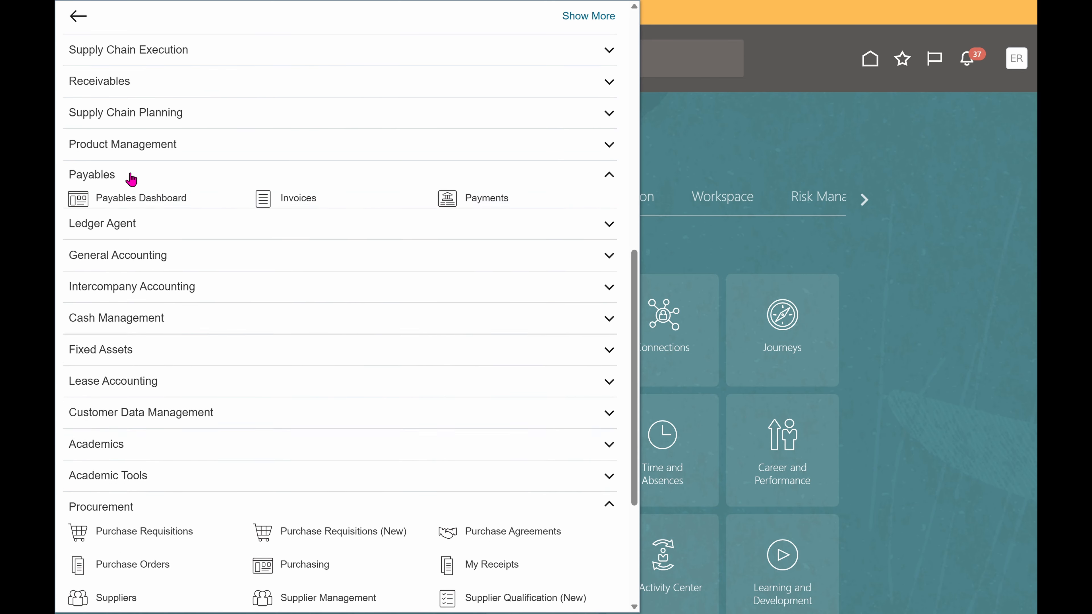
left_click(262, 199)
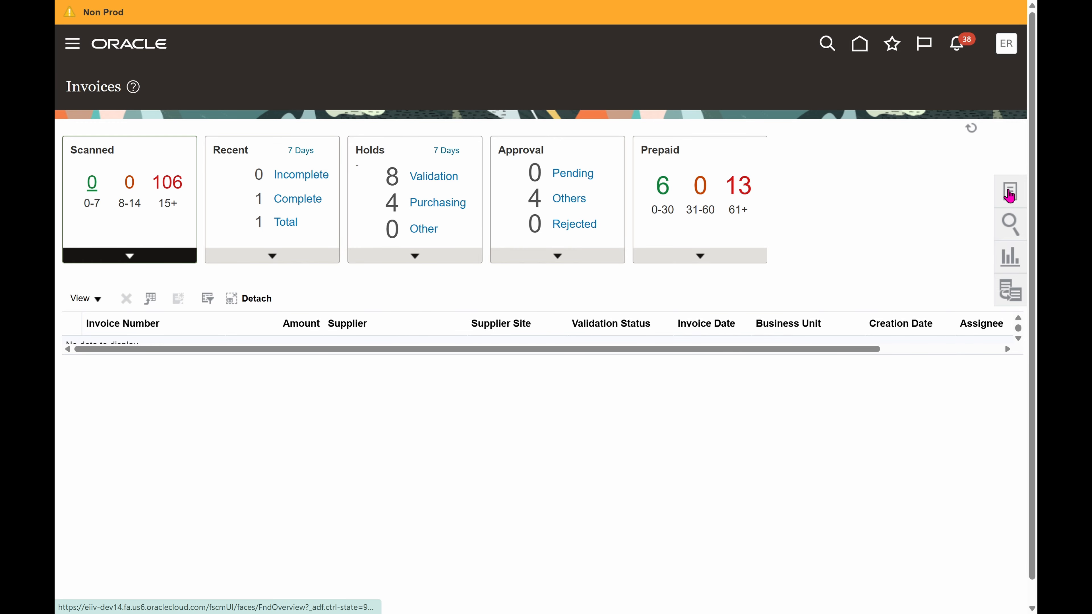
left_click(1009, 196)
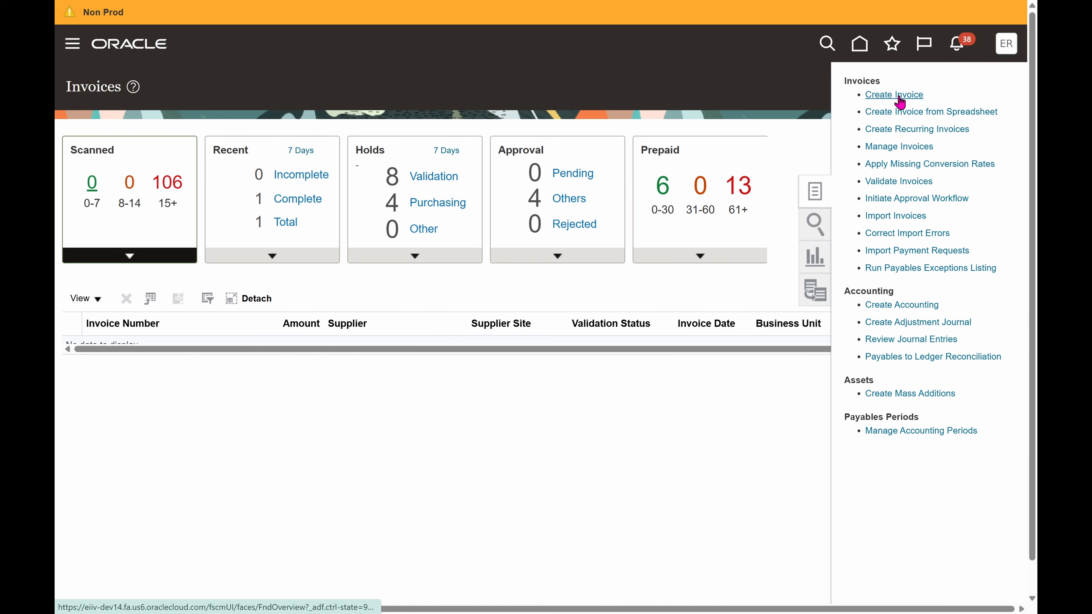
left_click(898, 98)
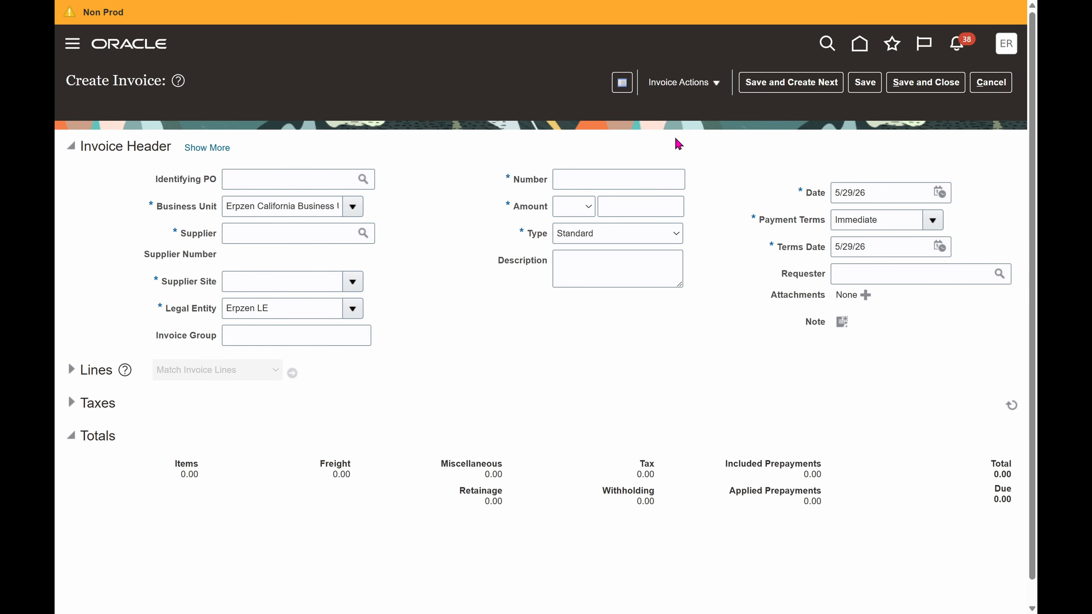
Open the supplier search for the invoice and enter "erpz" as the start of the supplier name
left_click(362, 236)
left_click(374, 229)
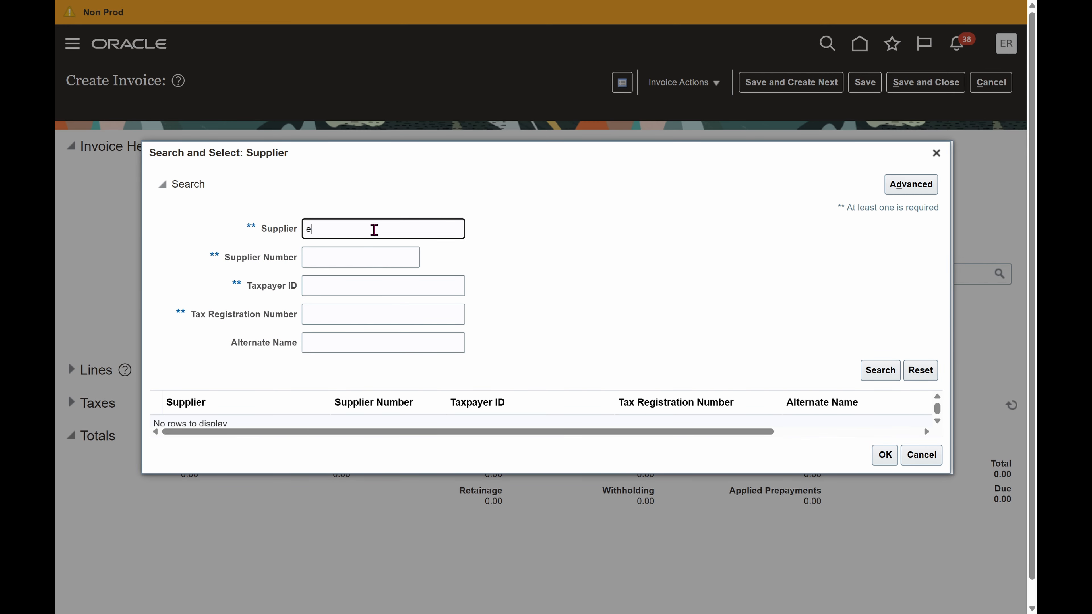
type("erpz")
key("super")
type("en")
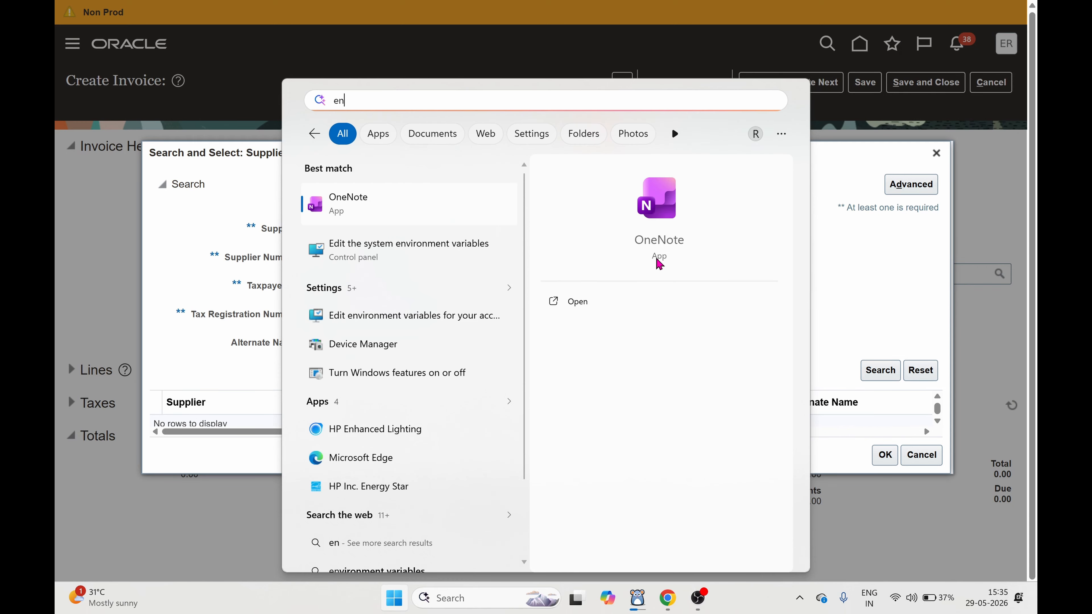
left_click(656, 259)
key("super")
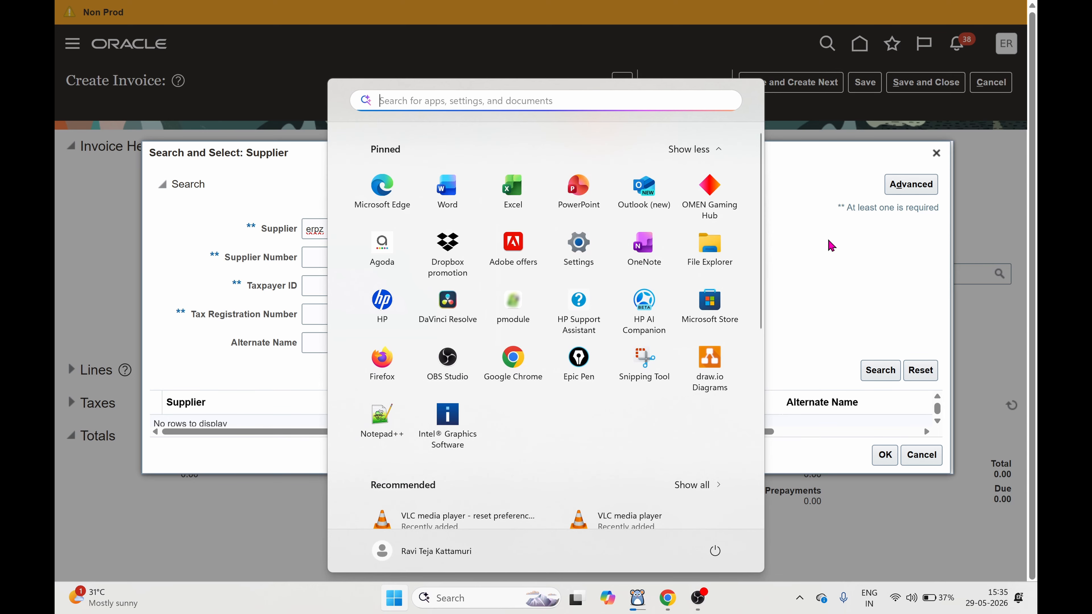
key("Escape")
Complete the supplier search term as "erpzen", run the search and select Erpzen Dell Supplier for the invoice
left_click(350, 224)
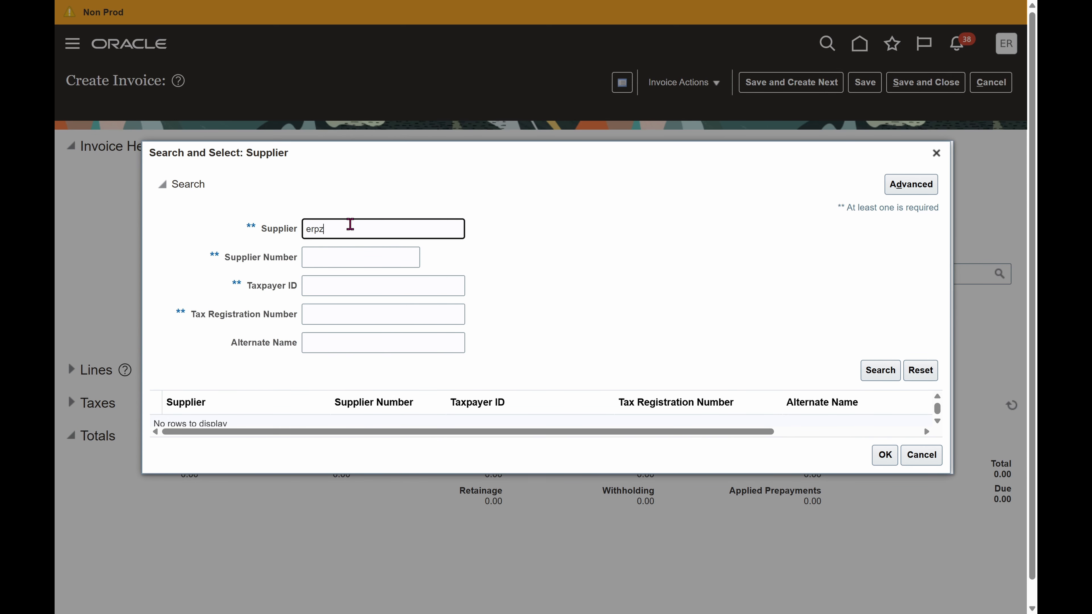
type("en")
left_click(881, 370)
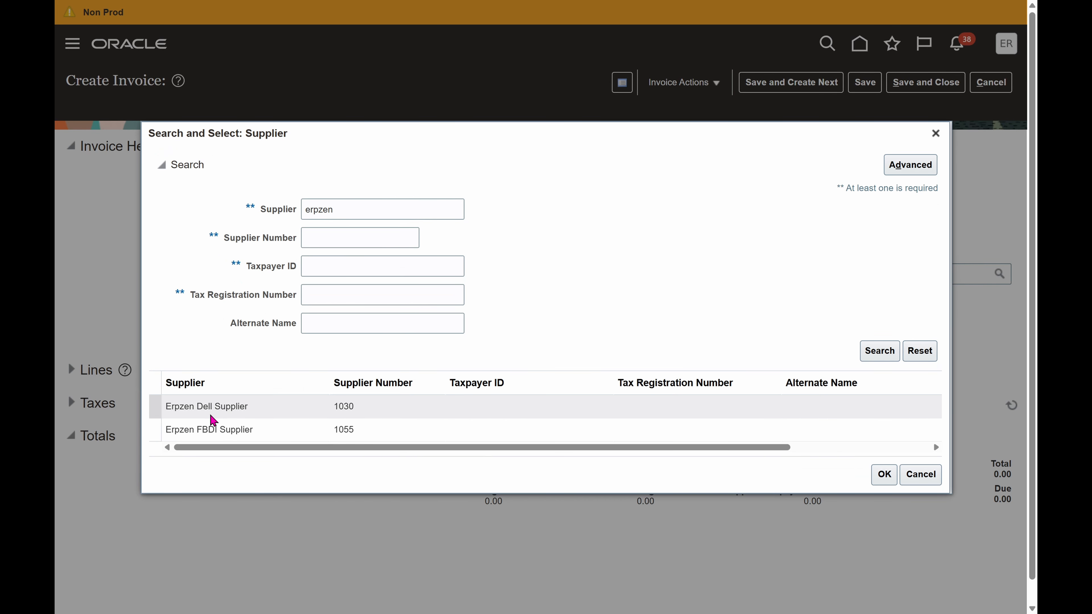
left_click(236, 408)
left_click(883, 474)
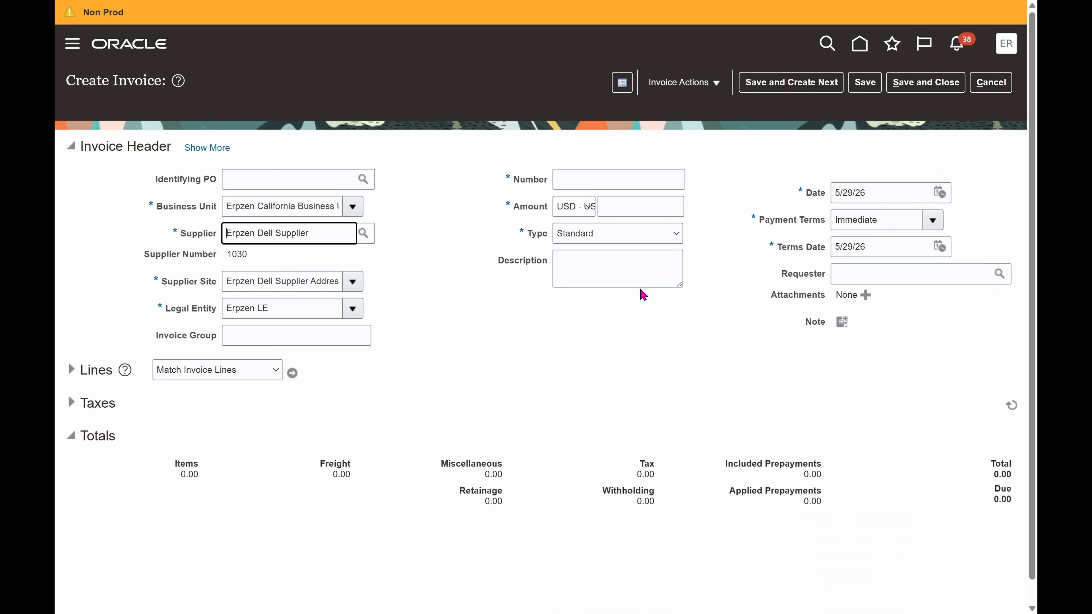
Set the invoice number to "two PO" and the invoice amount to 444.00 USD
left_click(566, 187)
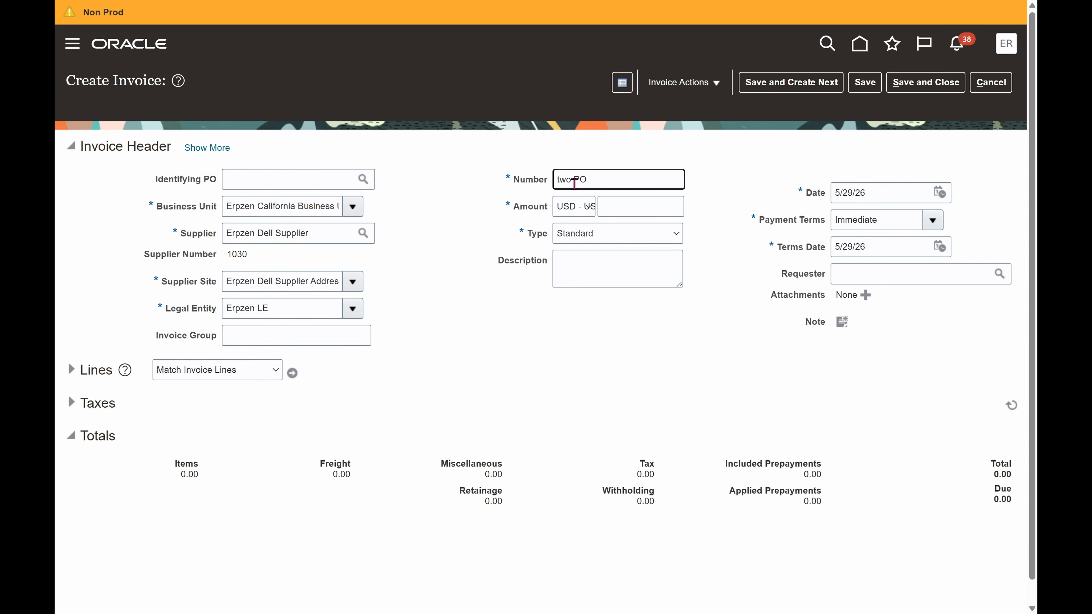
left_click(649, 206)
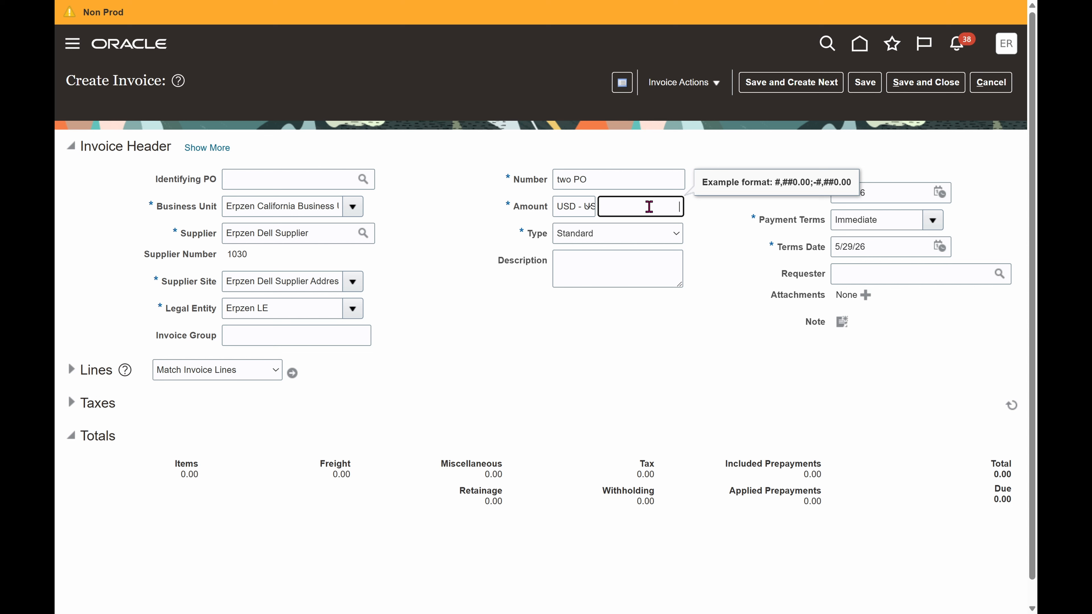
left_click(752, 309)
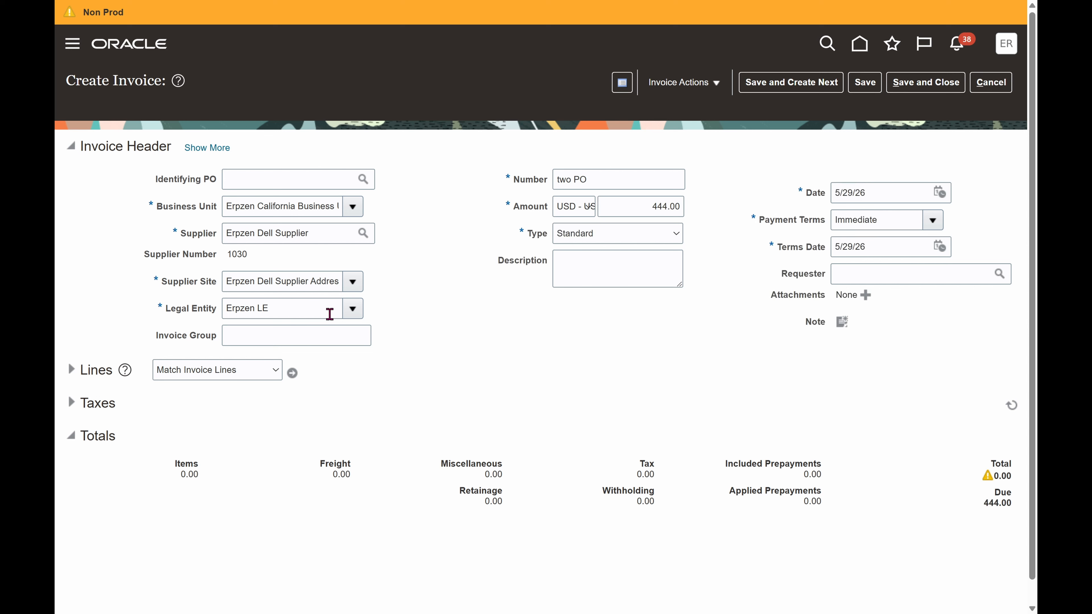
Expand the invoice lines to their purchase order fields and view the purchase orders available for line 1
left_click(292, 372)
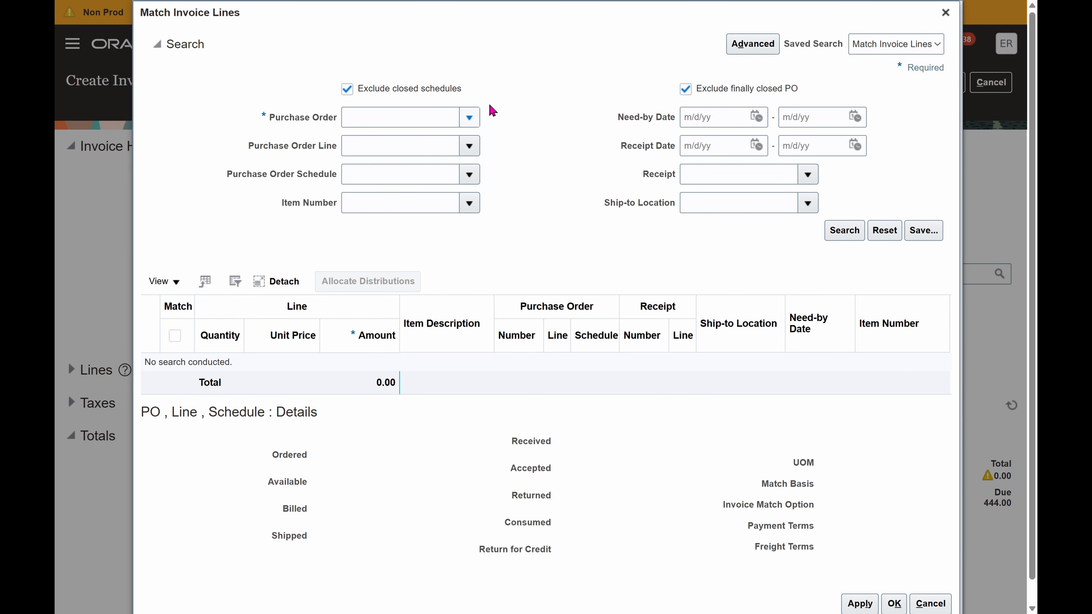
left_click(945, 12)
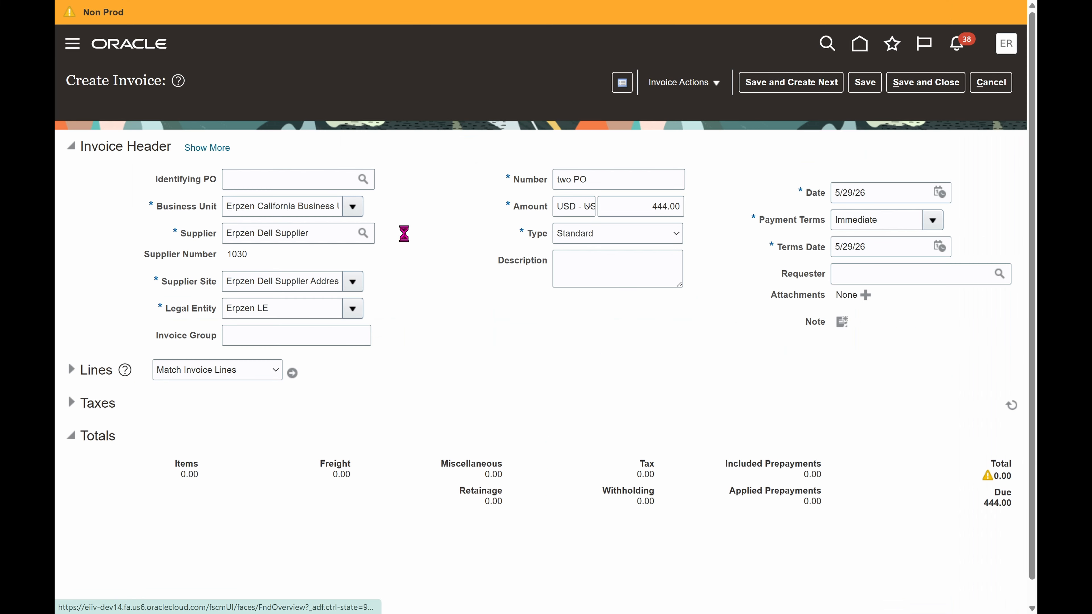
left_click(71, 371)
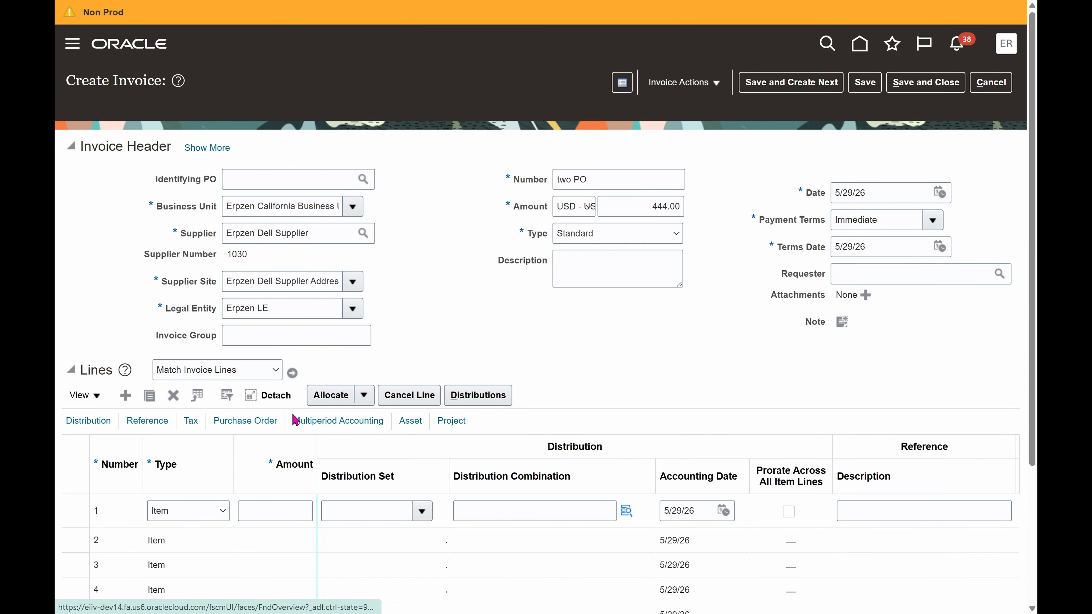
left_click(249, 423)
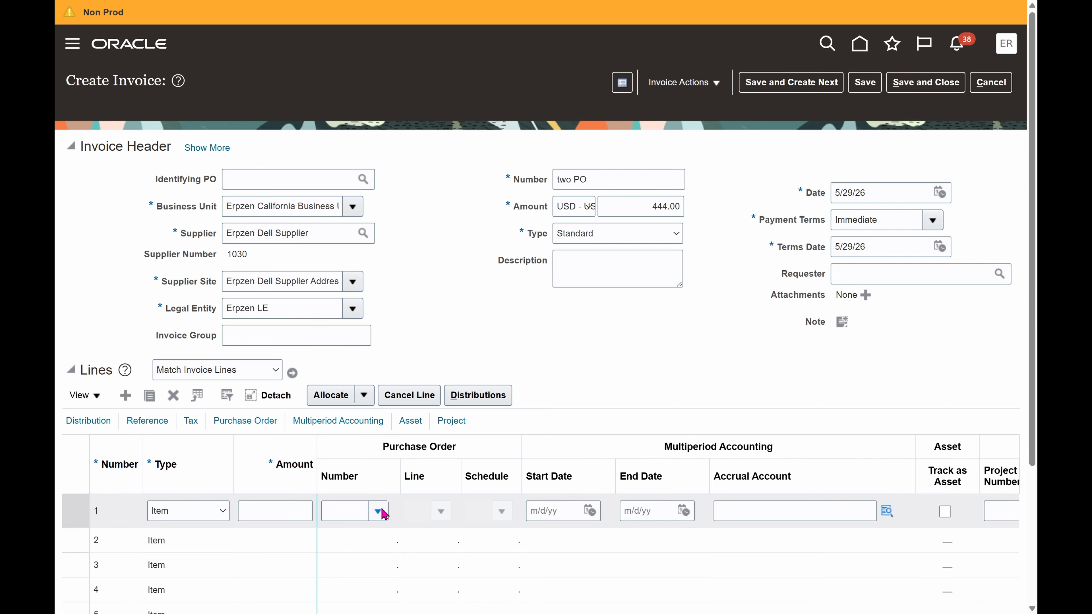
left_click(378, 513)
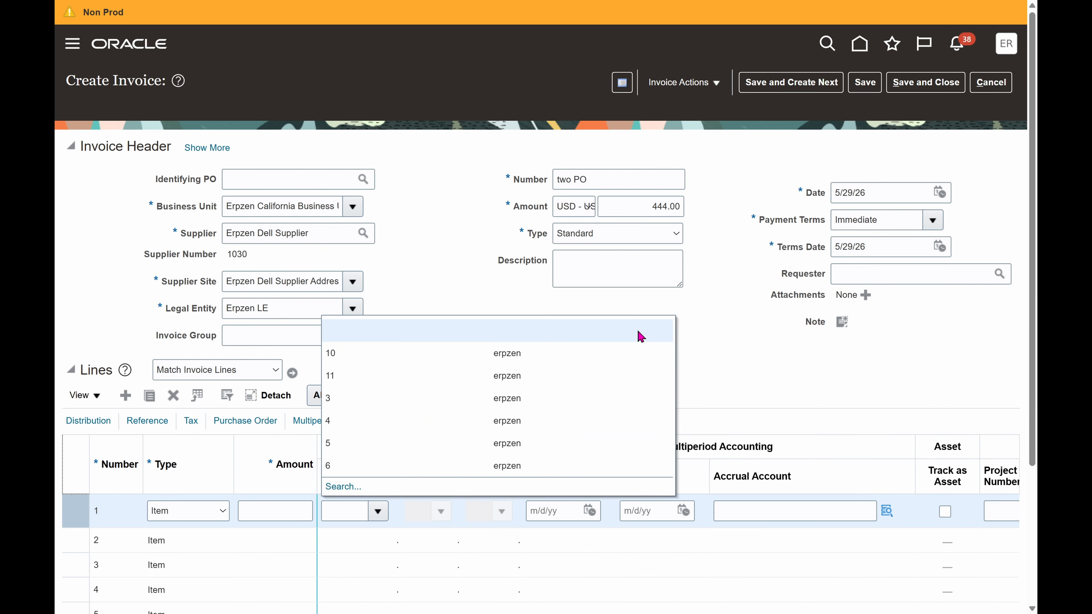
left_click(719, 338)
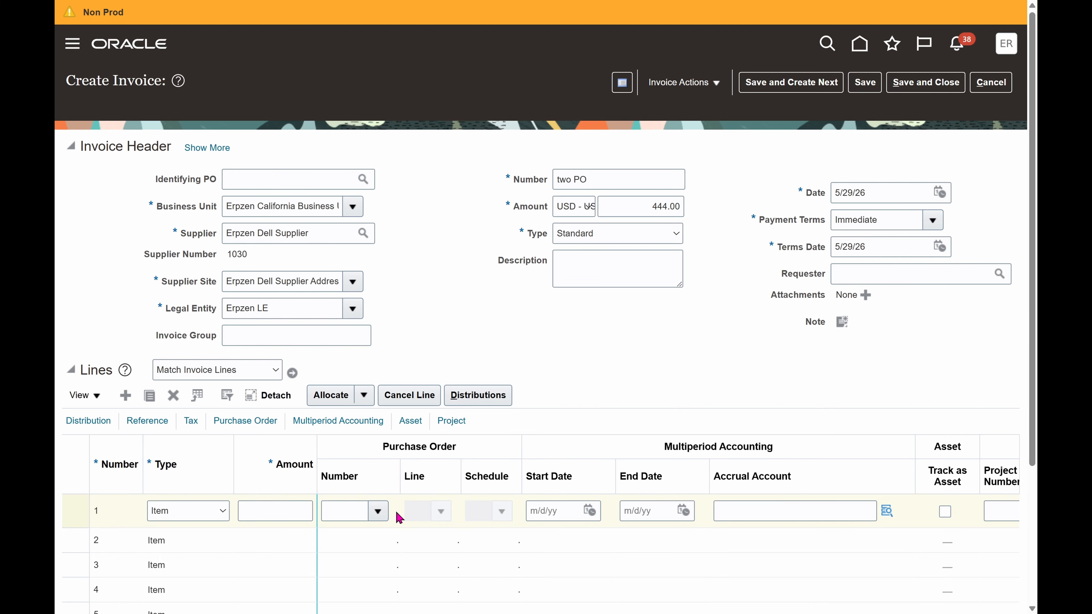
left_click(378, 514)
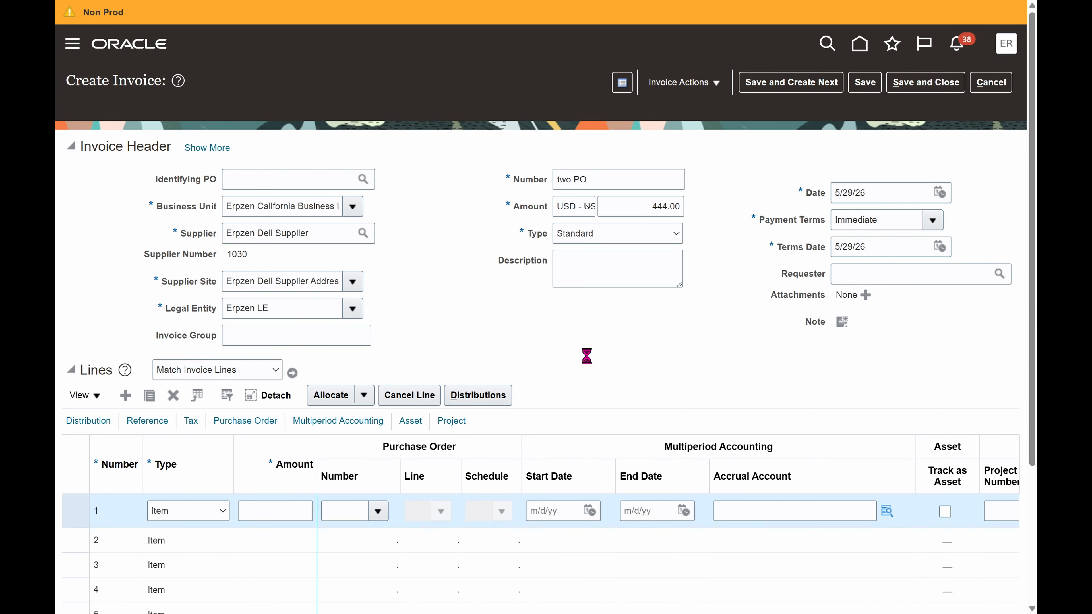
left_click(758, 367)
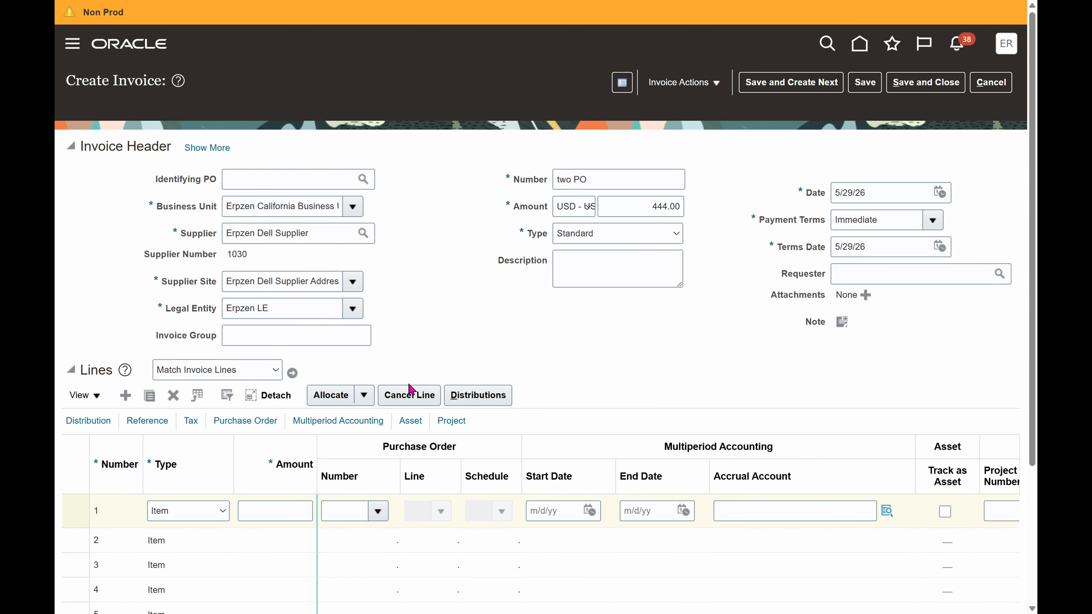
Search for purchase order 10 in Match Invoice Lines and mark its Soap line for matching, accepting the self-billing warning
left_click(292, 372)
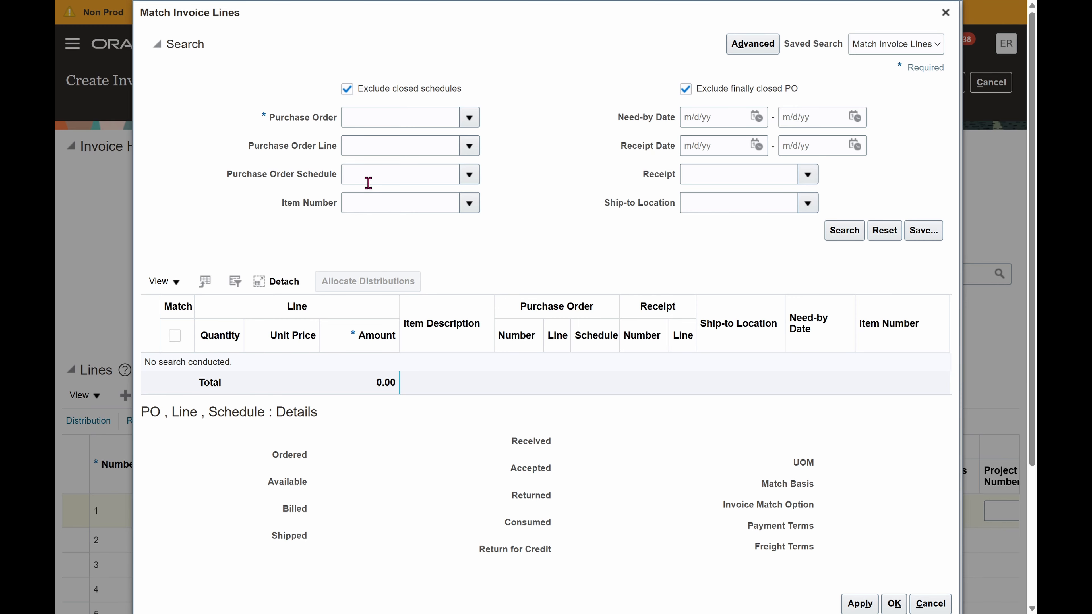
left_click(472, 121)
left_click(506, 167)
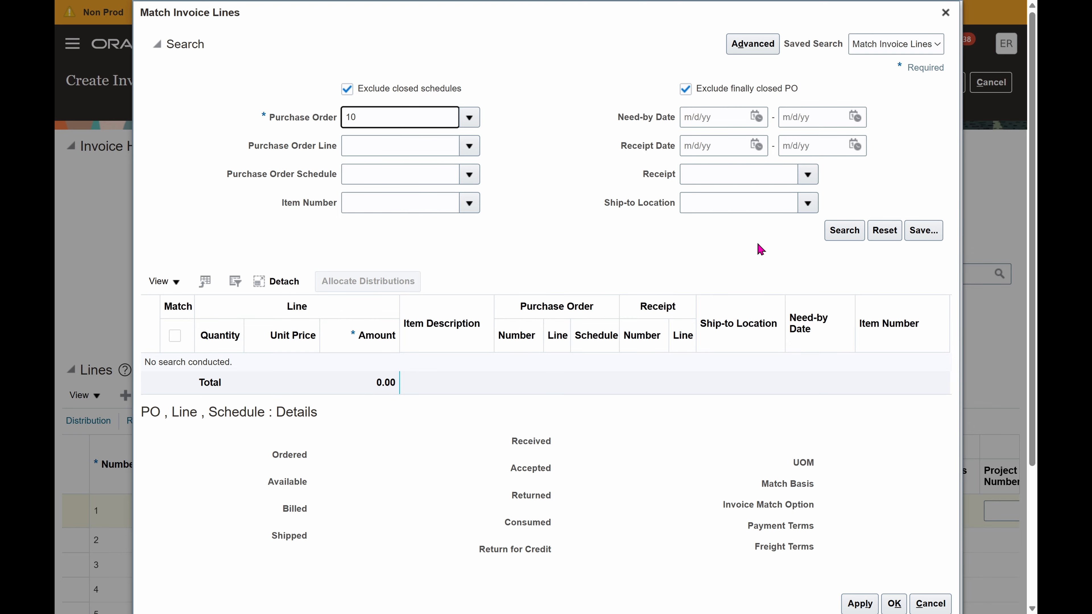
left_click(843, 234)
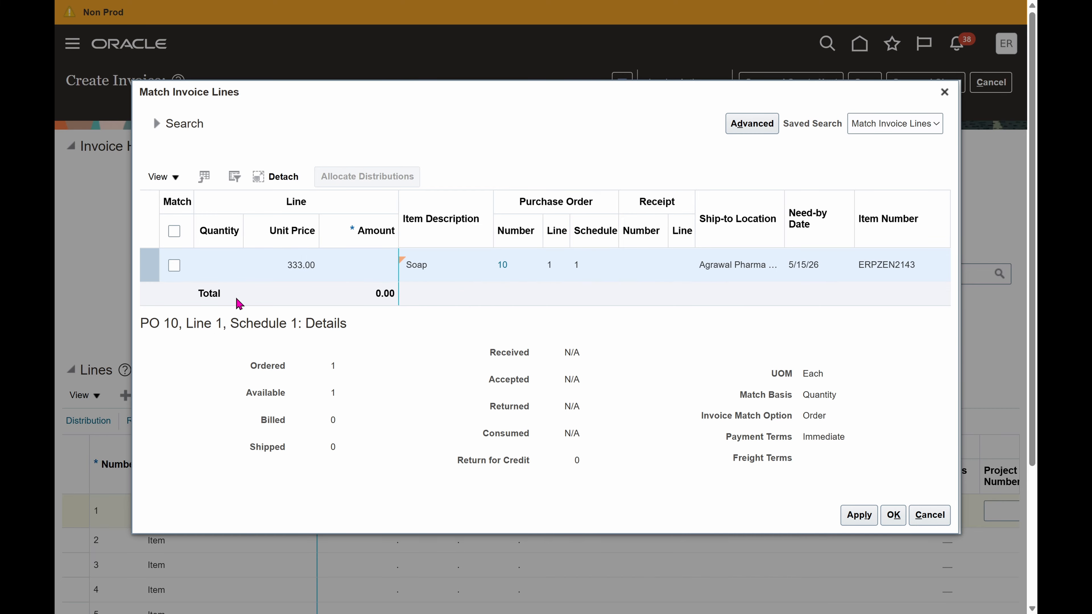
left_click(174, 267)
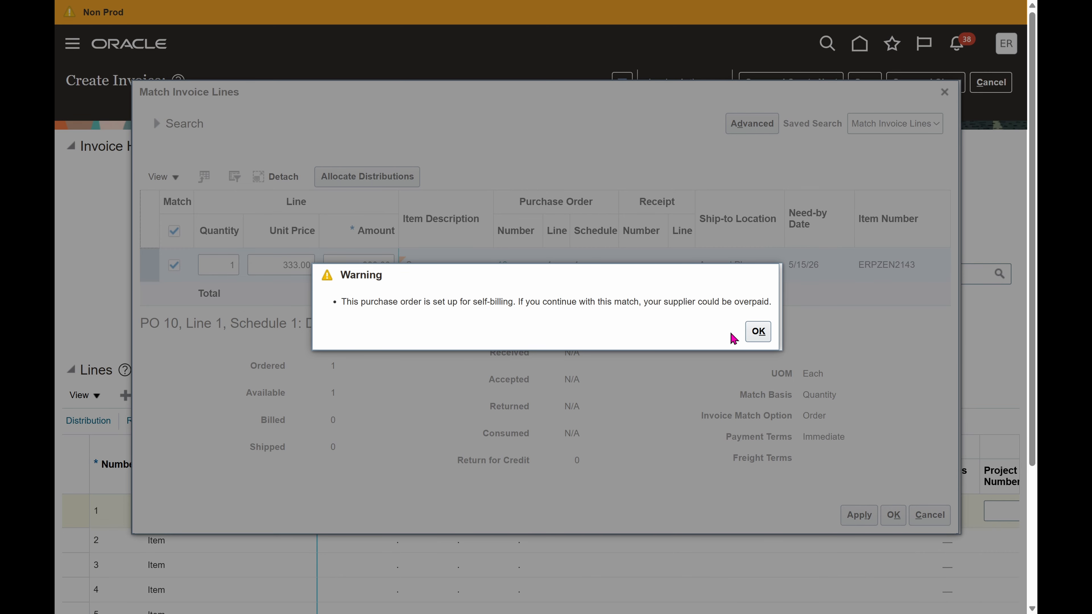
left_click(757, 332)
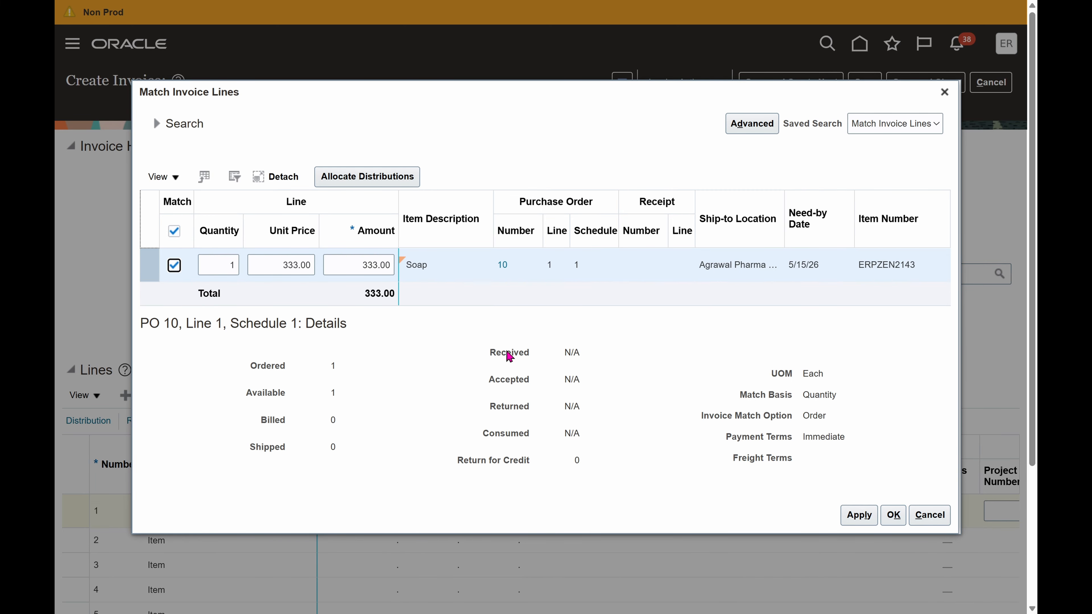
Review the Soap line's quantity, price, amount and order details, and apply the match to the invoice
scroll(662, 360, "down", 1)
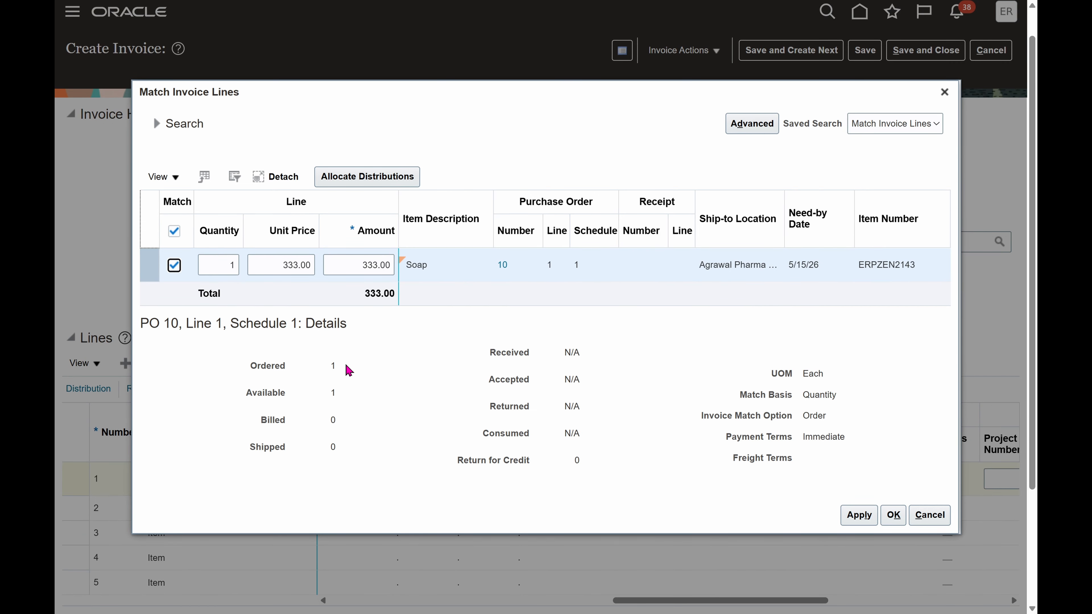
left_click_drag(345, 365, 267, 369)
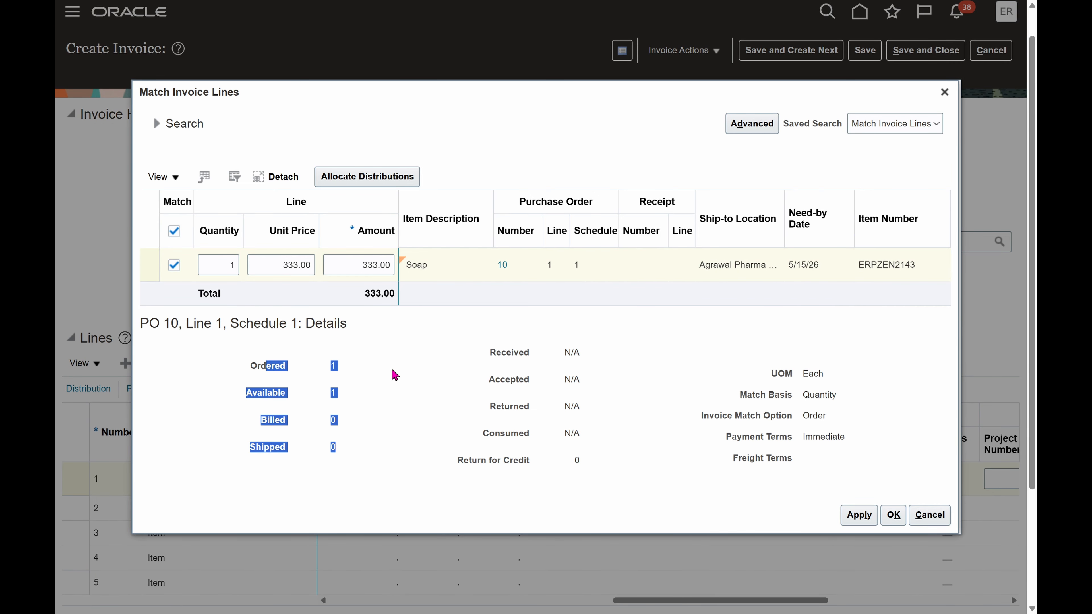
left_click(382, 374)
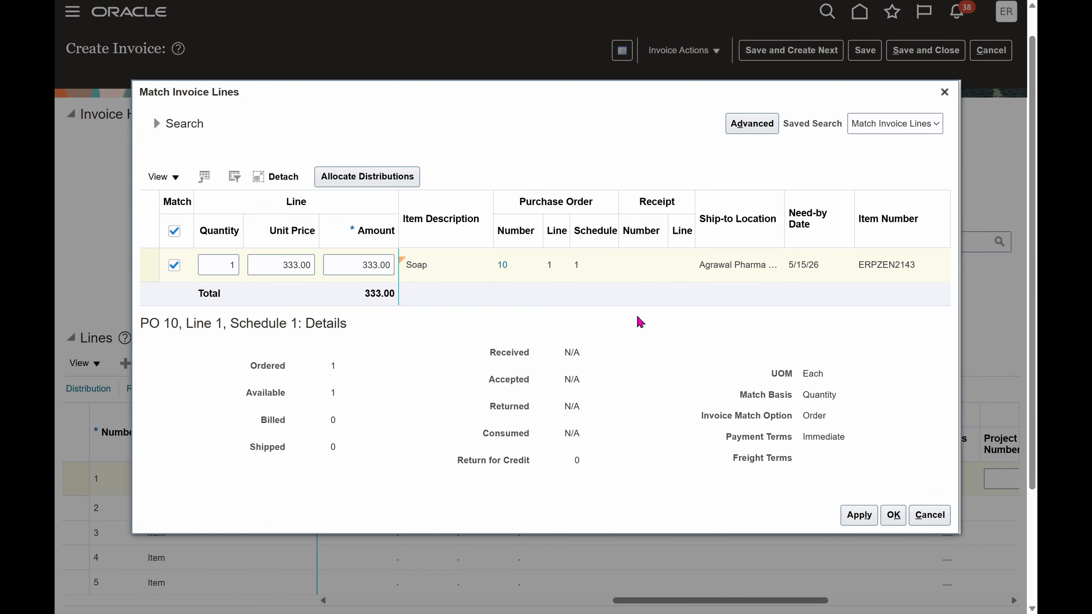
left_click(549, 195)
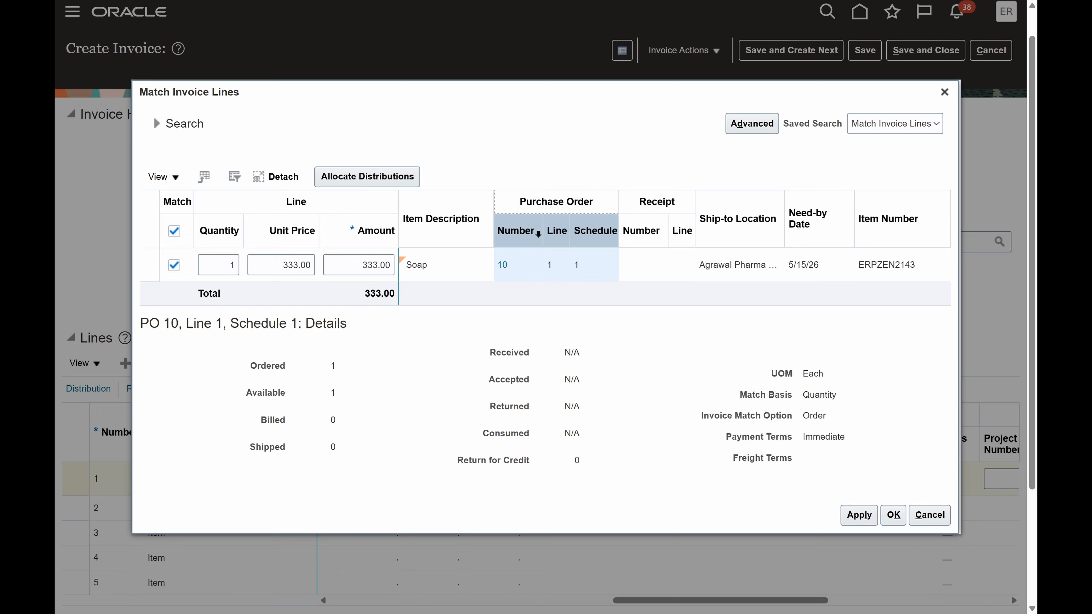
left_click(440, 219)
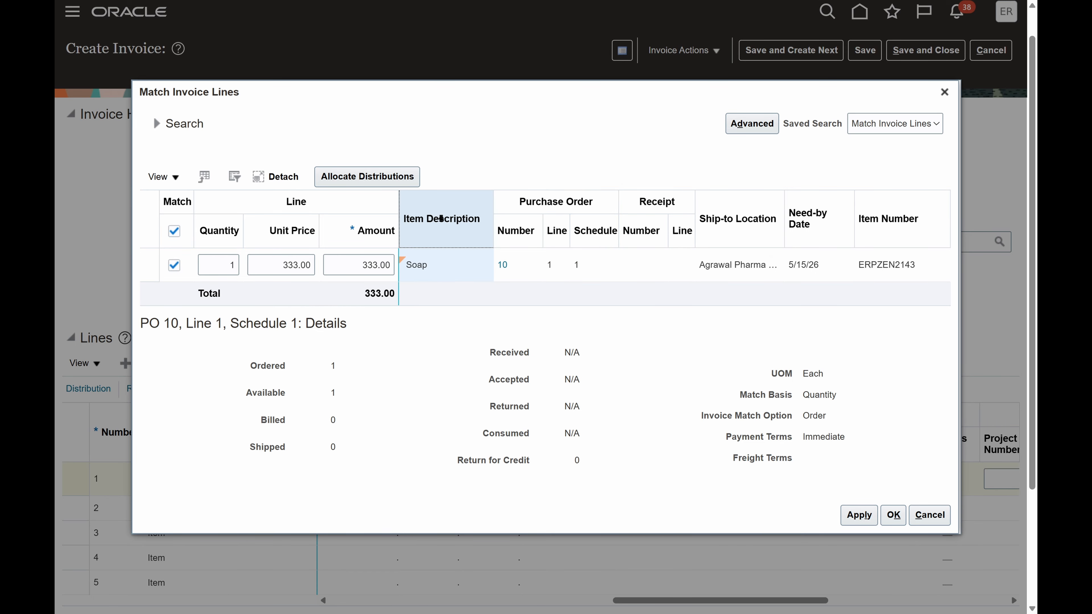
left_click(281, 263)
left_click(352, 262)
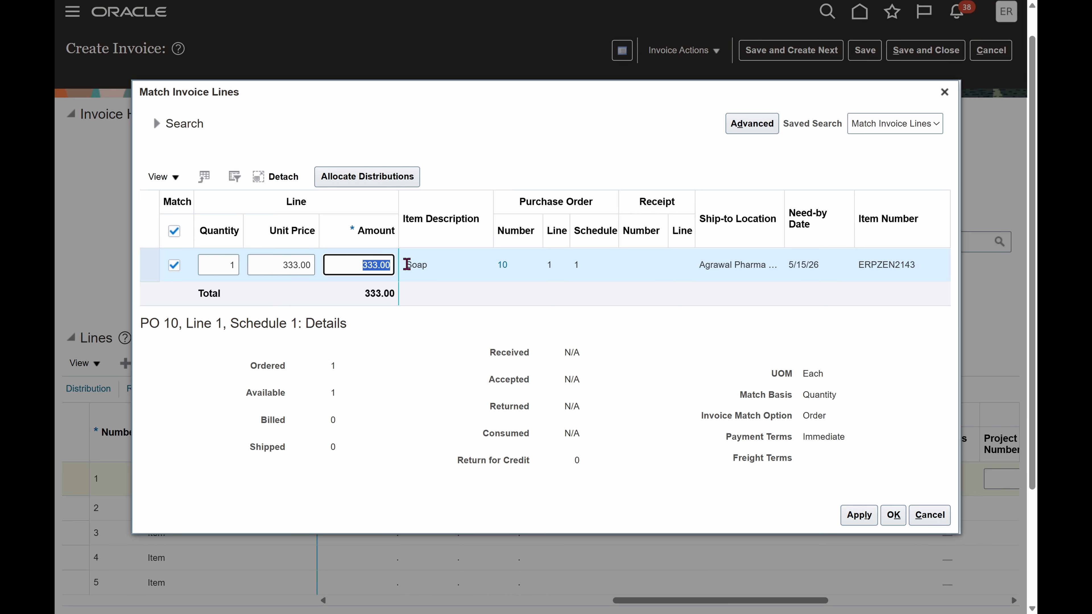
left_click(861, 516)
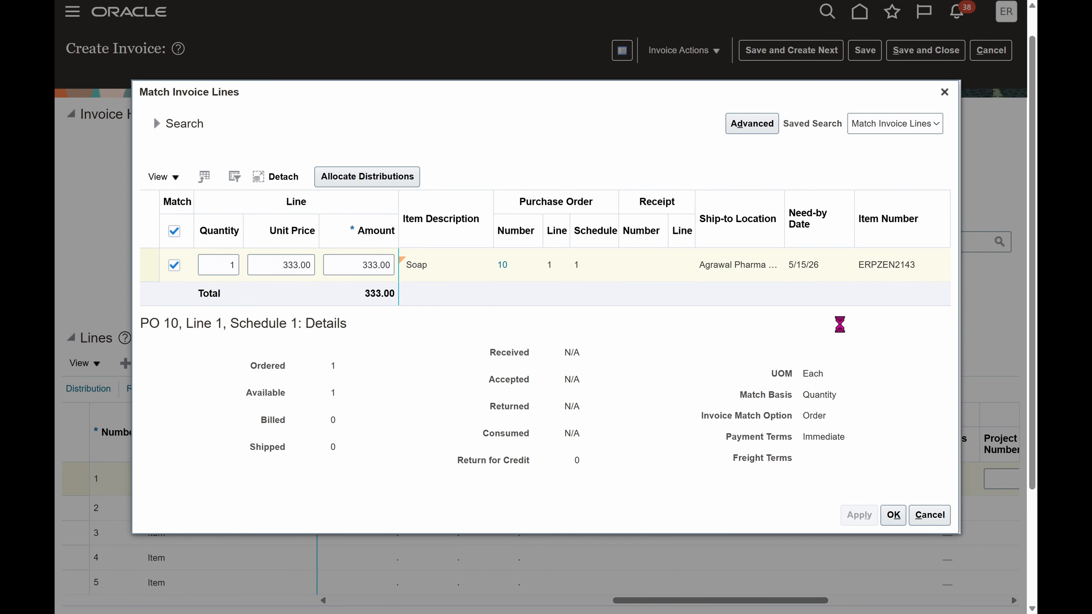
Finish the Soap match, reopen Match Invoice Lines and search for purchase order 11
left_click(899, 522)
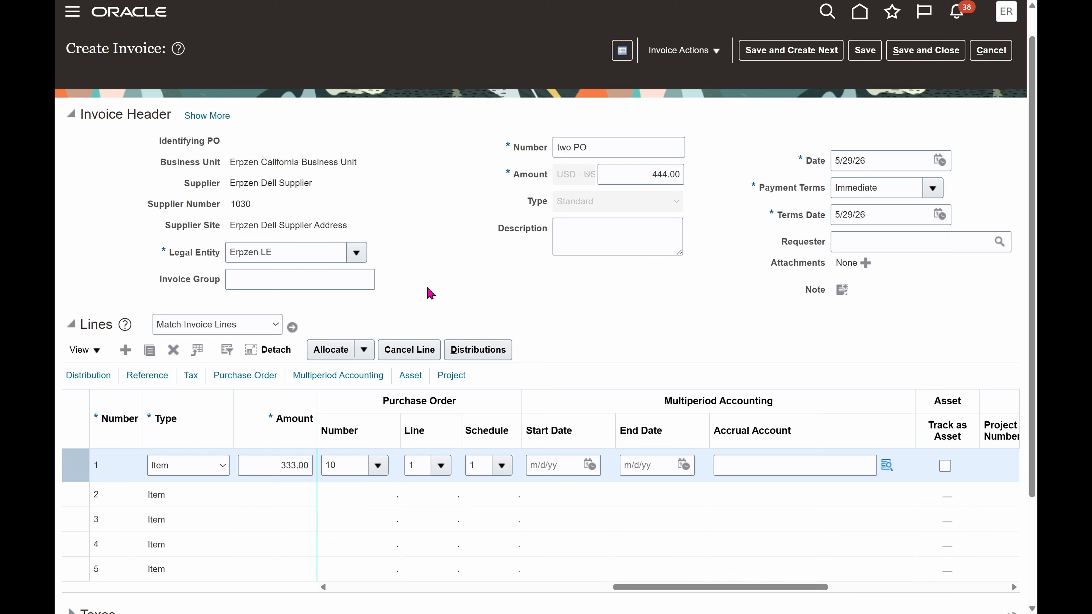
left_click(292, 328)
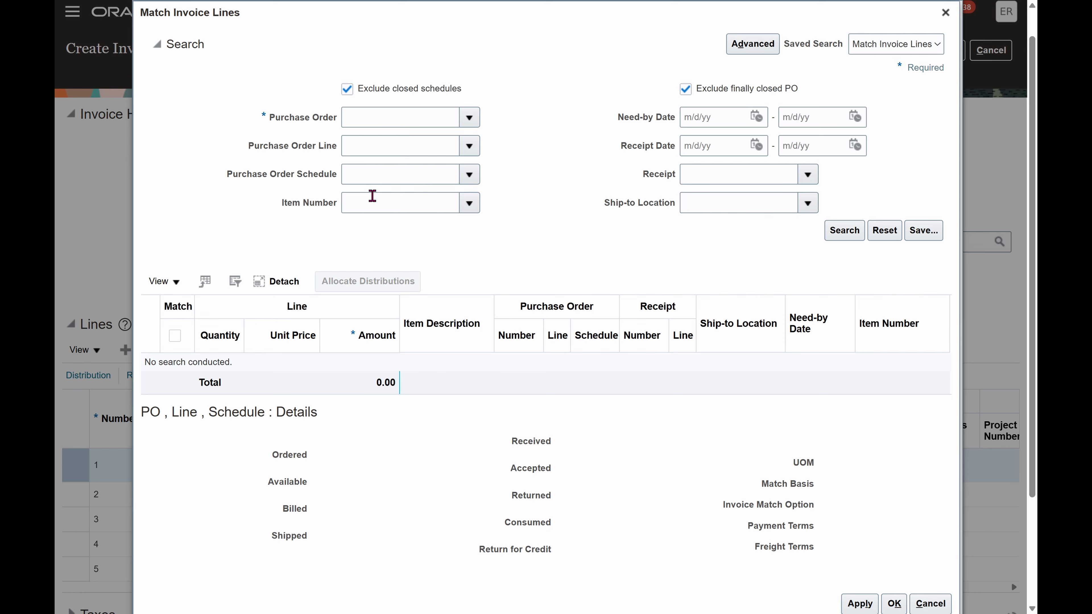
left_click(469, 120)
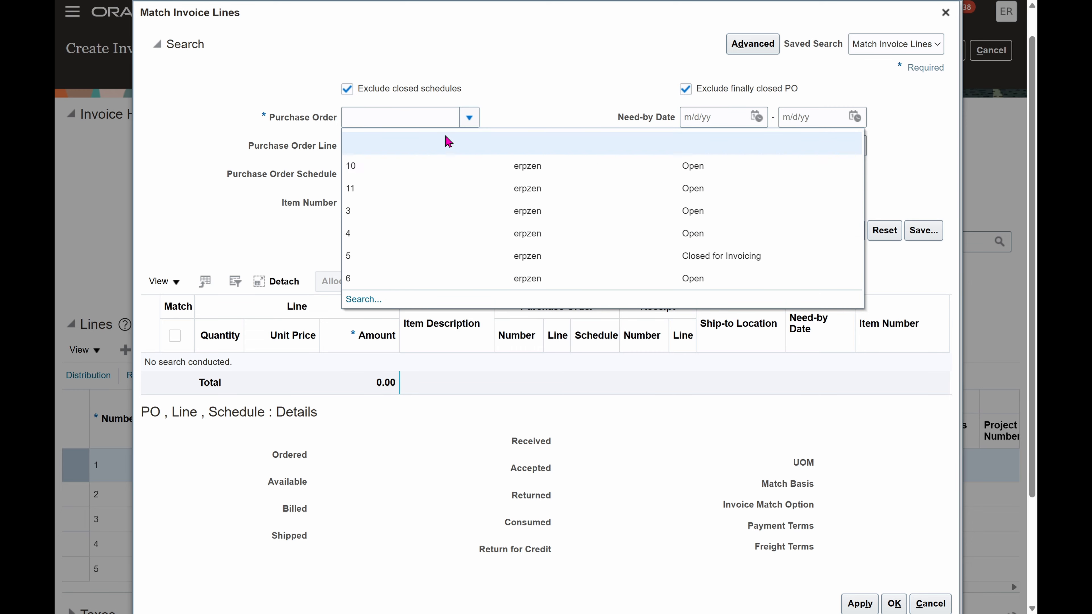
left_click(358, 191)
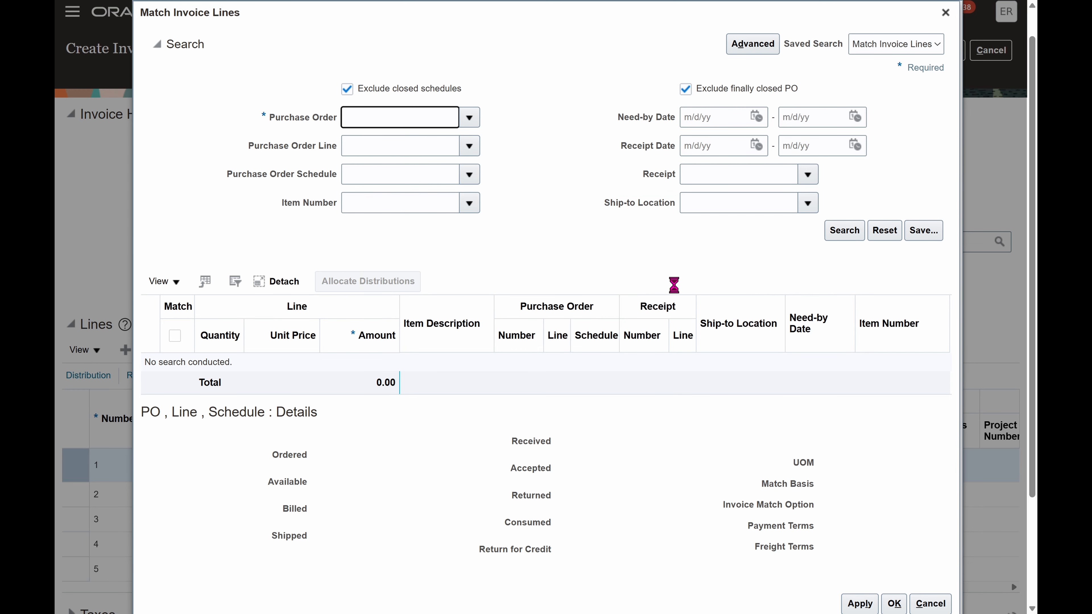
left_click(838, 237)
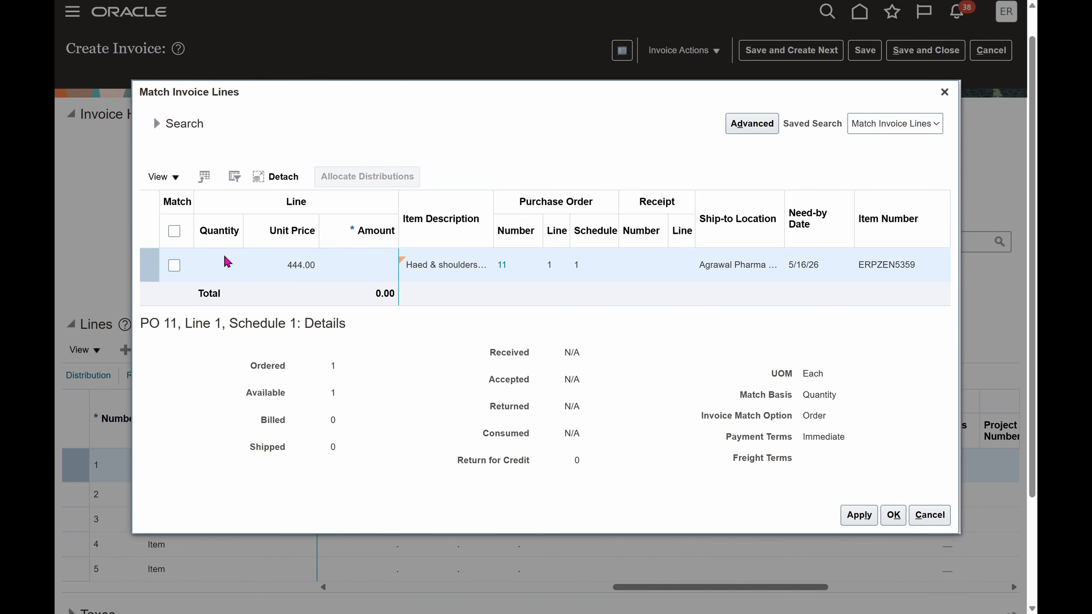
Match the Haed & shoulders Shampoos line of purchase order 11 to the invoice, accepting the self-billing warning
left_click(173, 265)
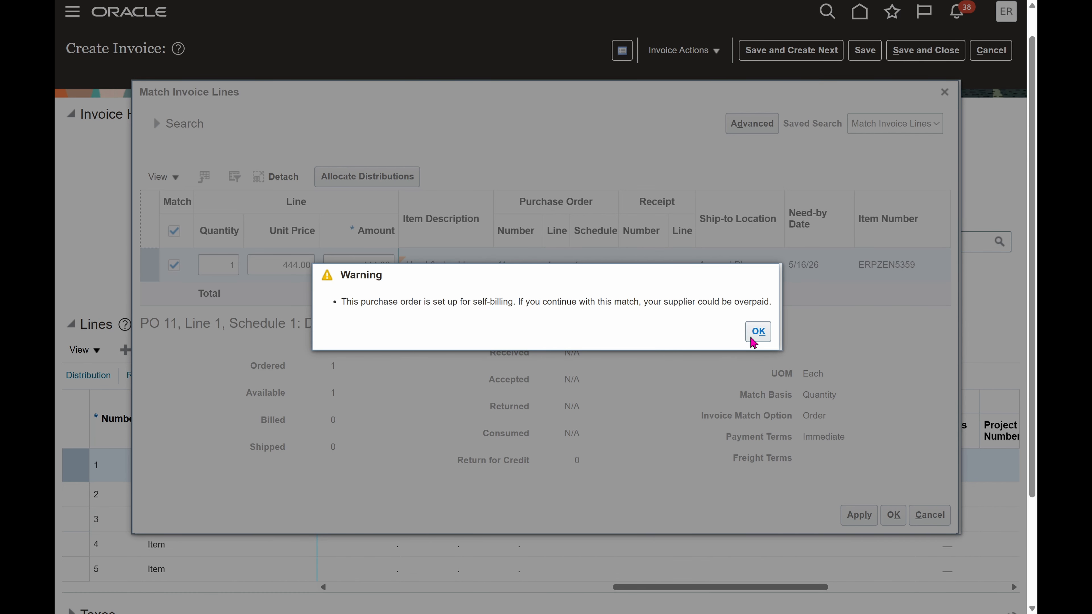
left_click(758, 332)
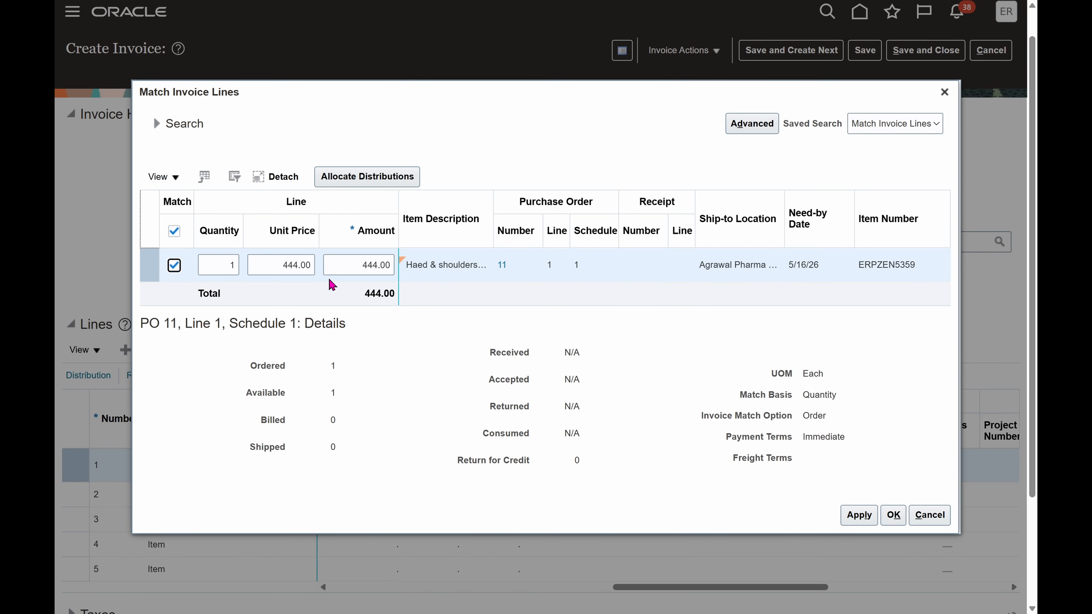
left_click(860, 516)
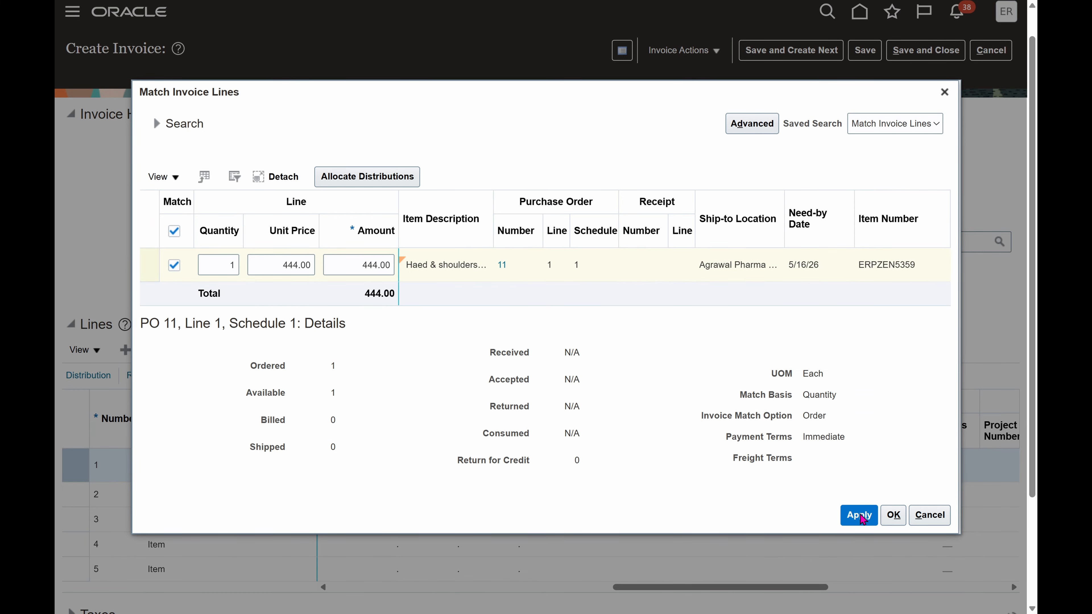
left_click(899, 514)
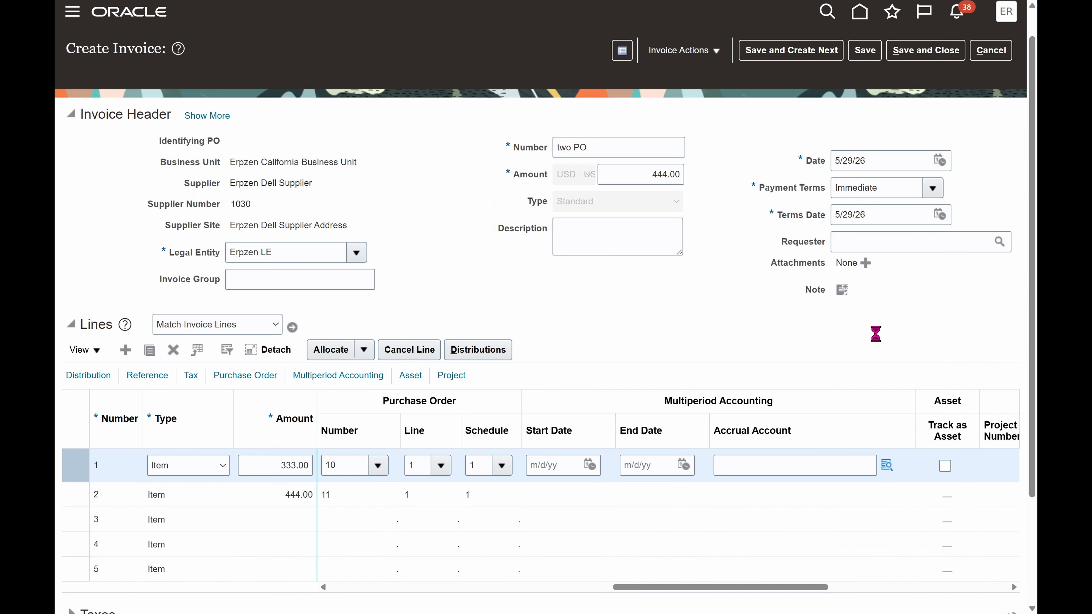
Compare the two matched invoice lines and the invoice totals with the amount in the invoice header
scroll(950, 342, "down", 3)
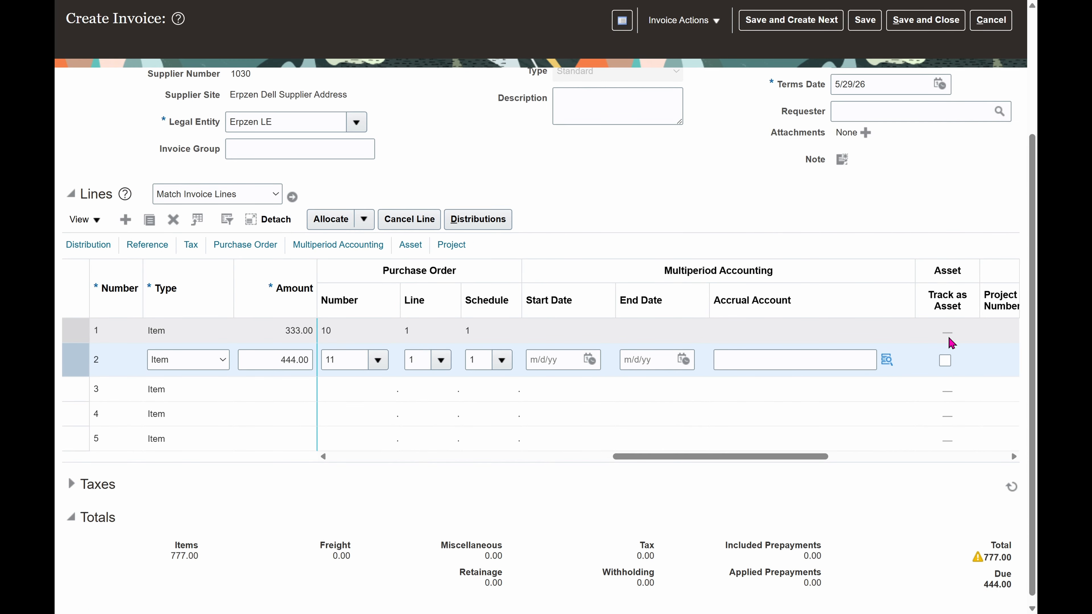
scroll(948, 340, "down", 1)
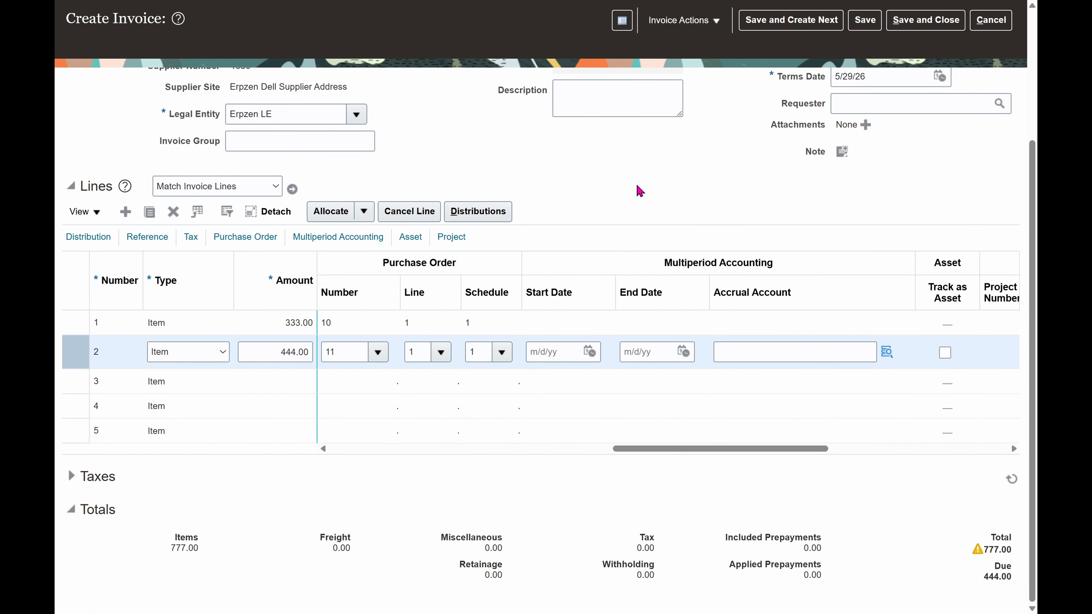
scroll(607, 176, "up", 2)
scroll(607, 172, "up", 1)
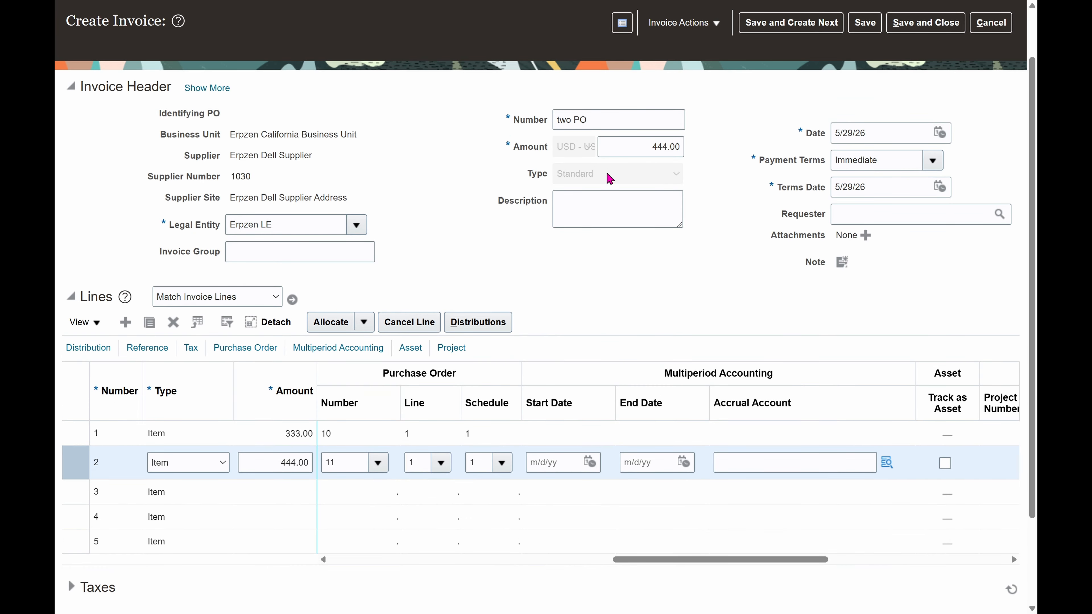
left_click(359, 437)
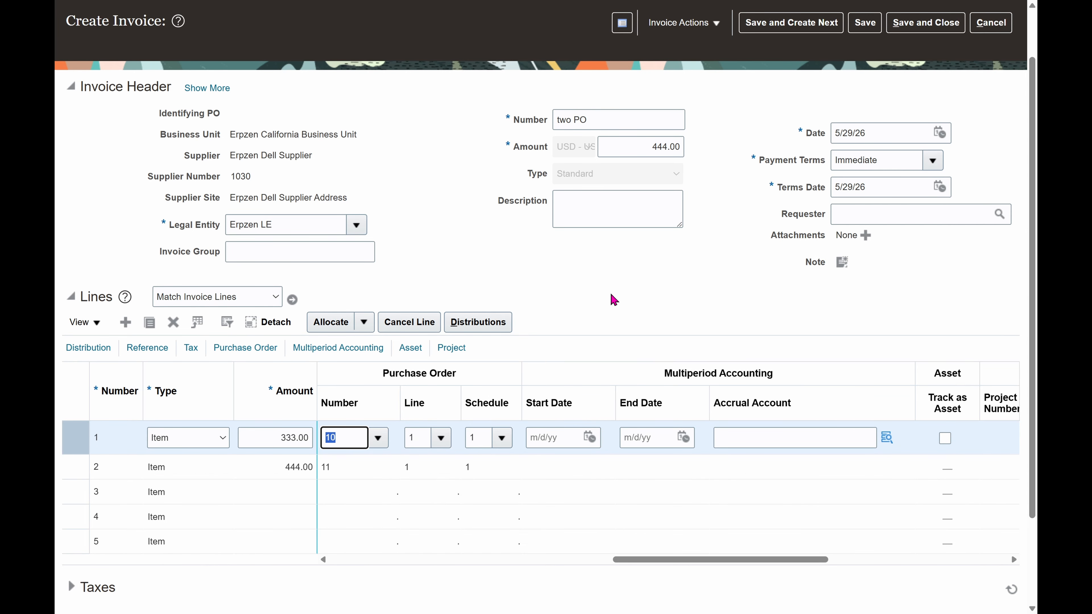
scroll(613, 299, "up", 2)
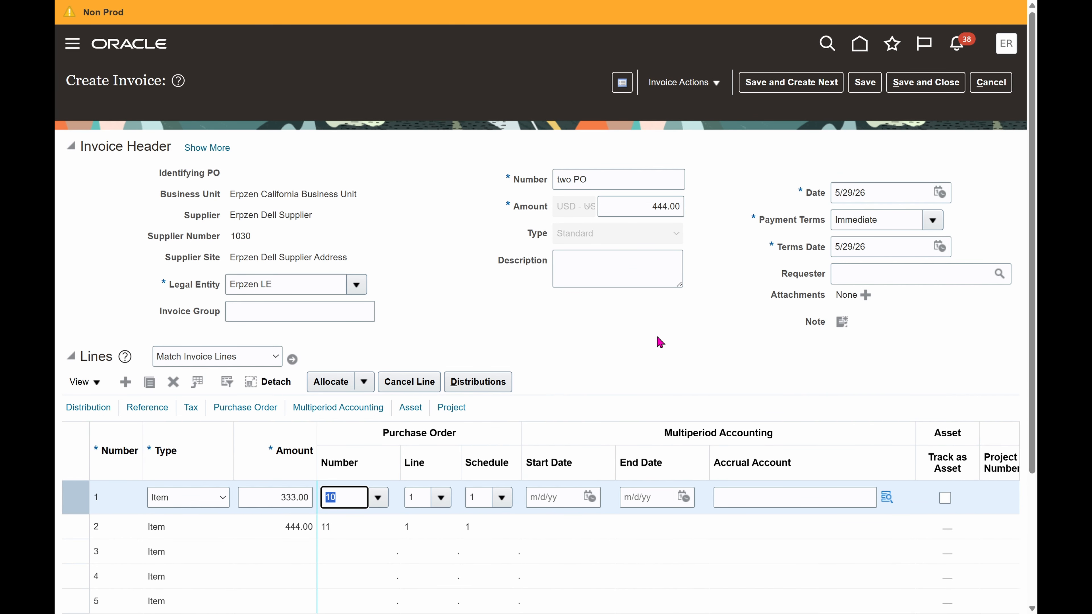
scroll(656, 336, "down", 4)
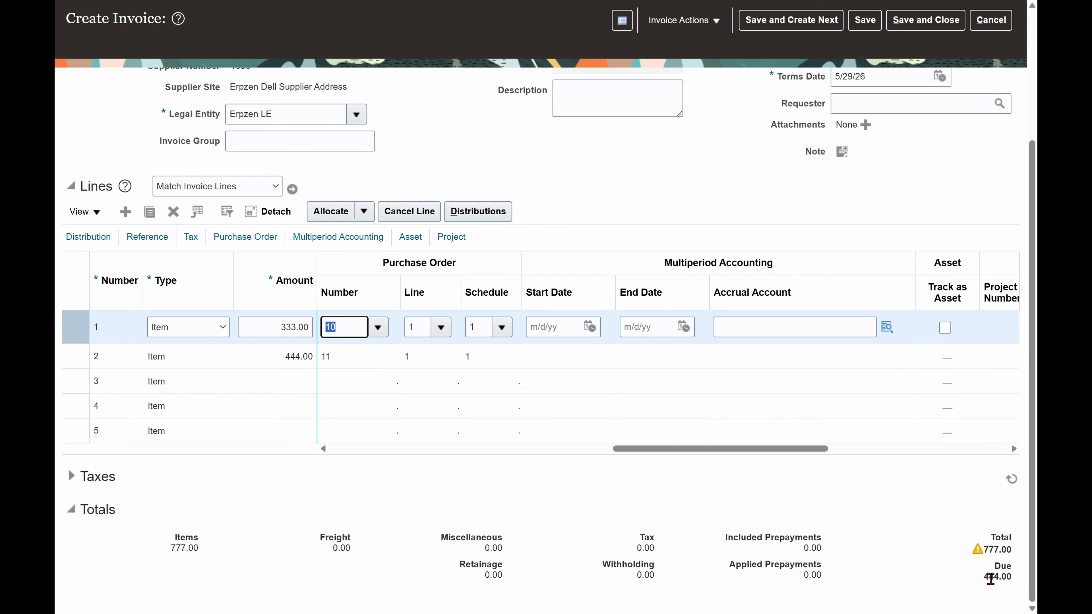
left_click_drag(978, 579, 978, 552)
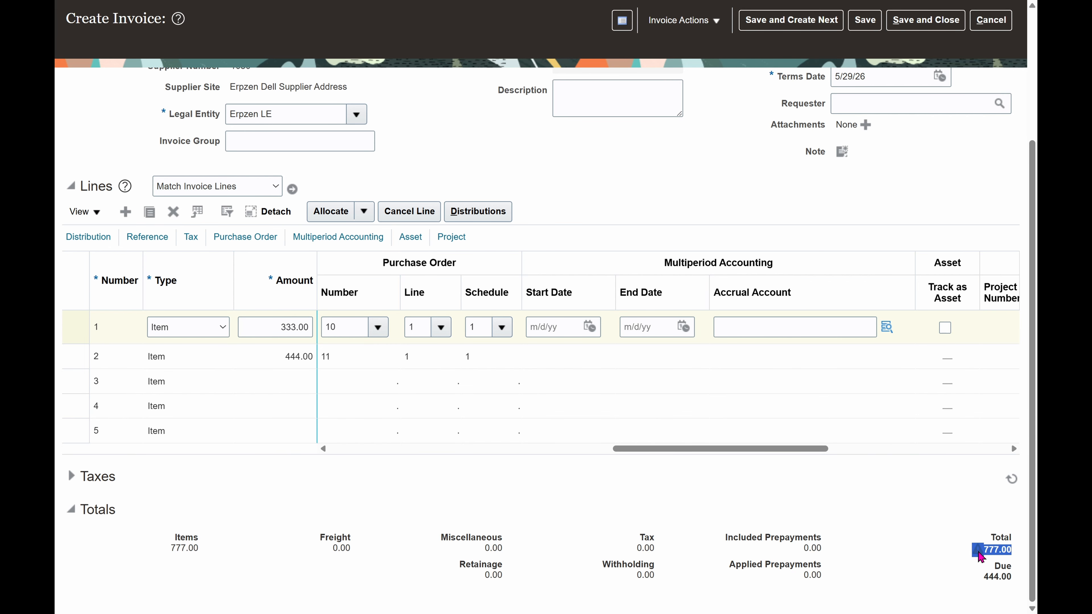
Set the invoice header amount to 777.00 USD and check it against the invoice totals
left_click(888, 493)
scroll(790, 263, "up", 4)
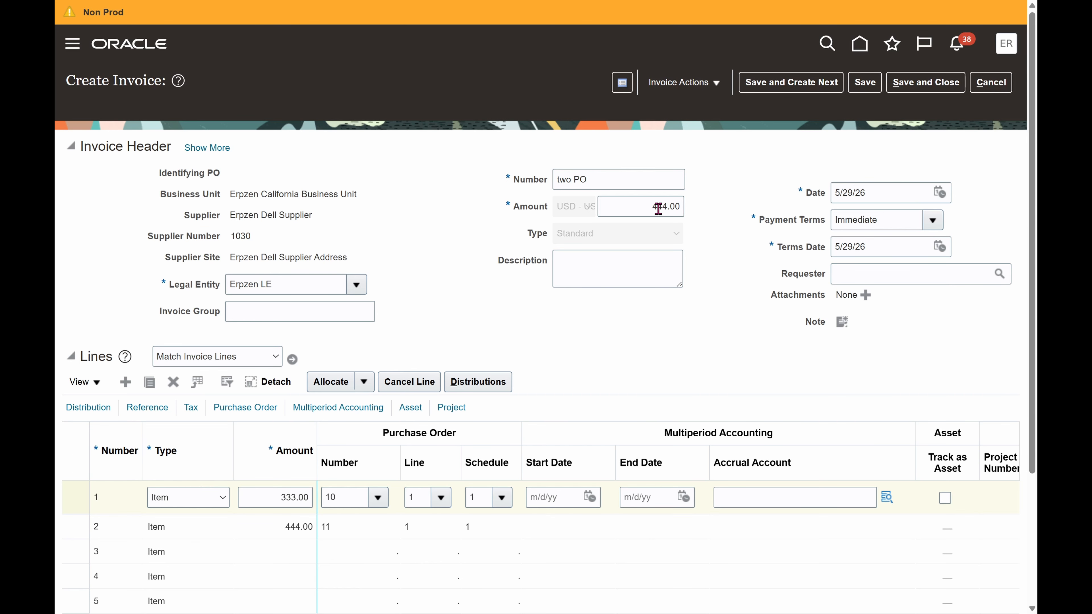
left_click_drag(638, 206, 1015, 241)
type("777")
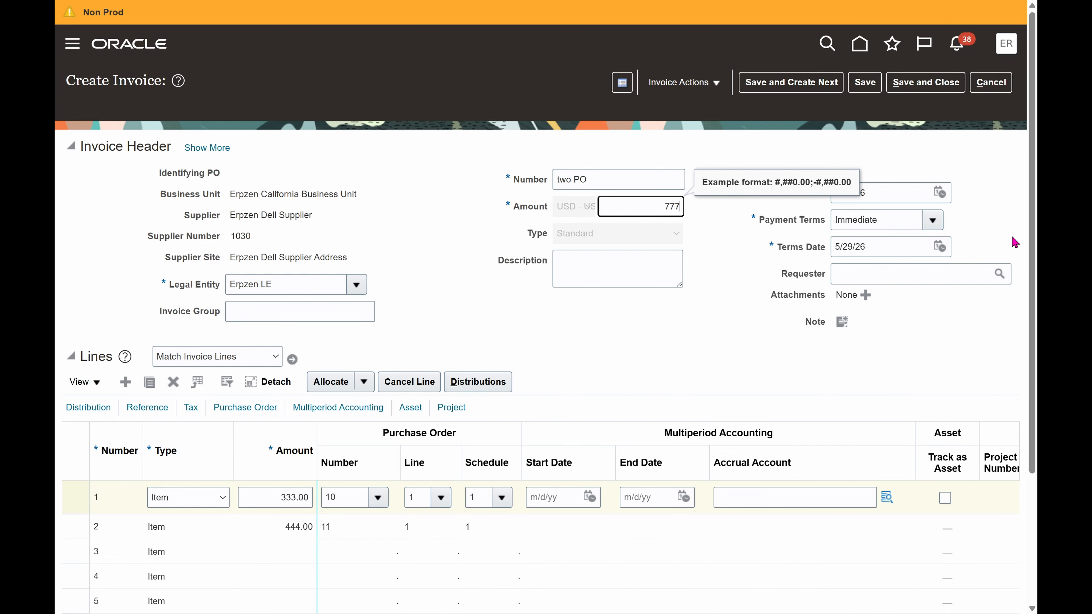
left_click(764, 296)
scroll(766, 299, "down", 4)
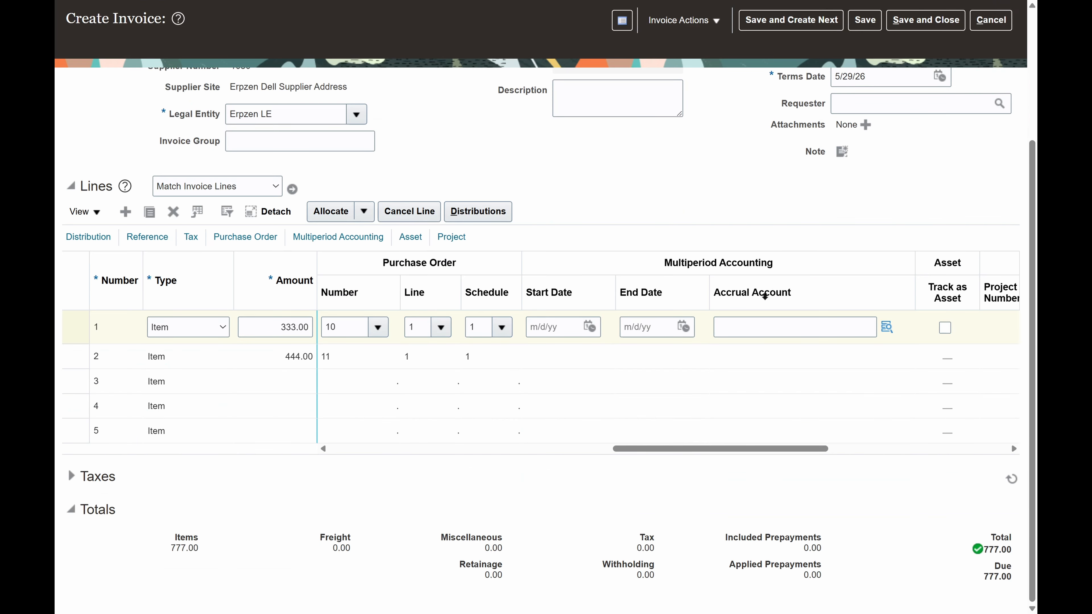
scroll(764, 296, "up", 4)
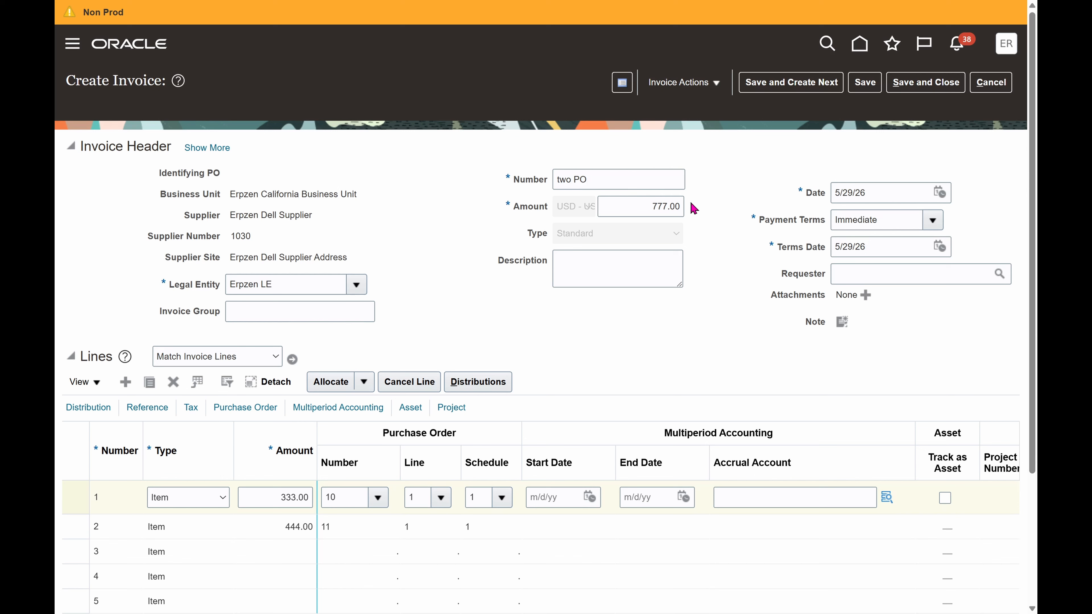
View the distributions of invoice line 1 without changing them, and validate the invoice
left_click(485, 382)
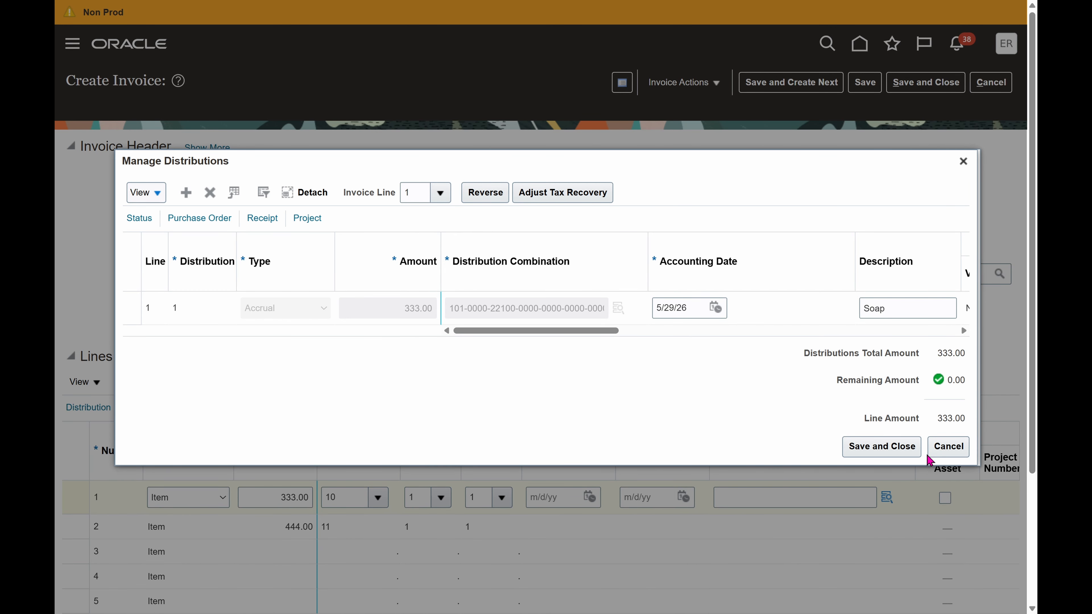
left_click(948, 447)
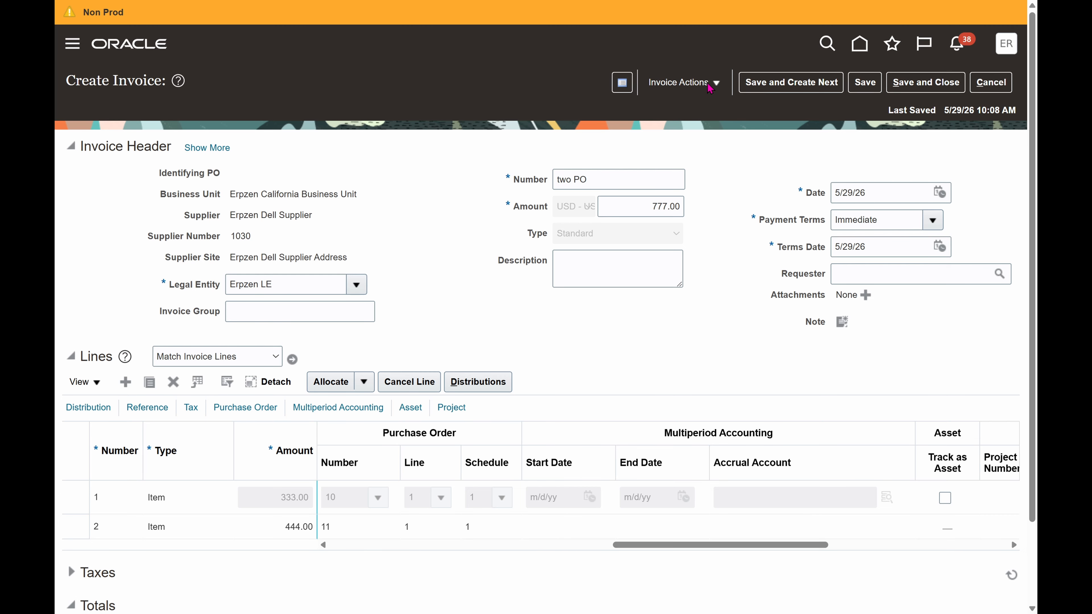
left_click(708, 86)
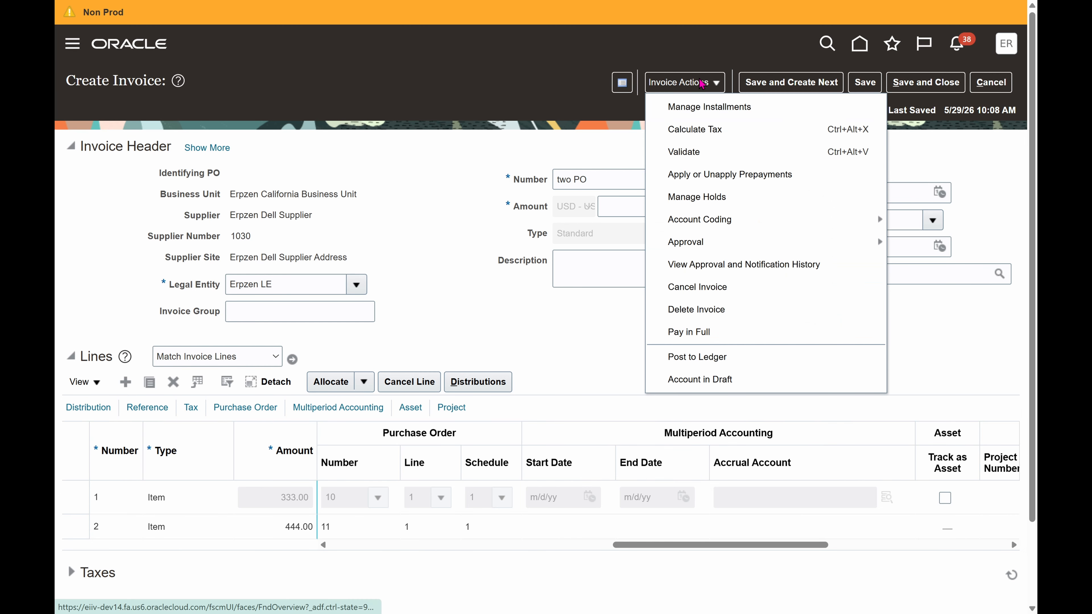
left_click(730, 153)
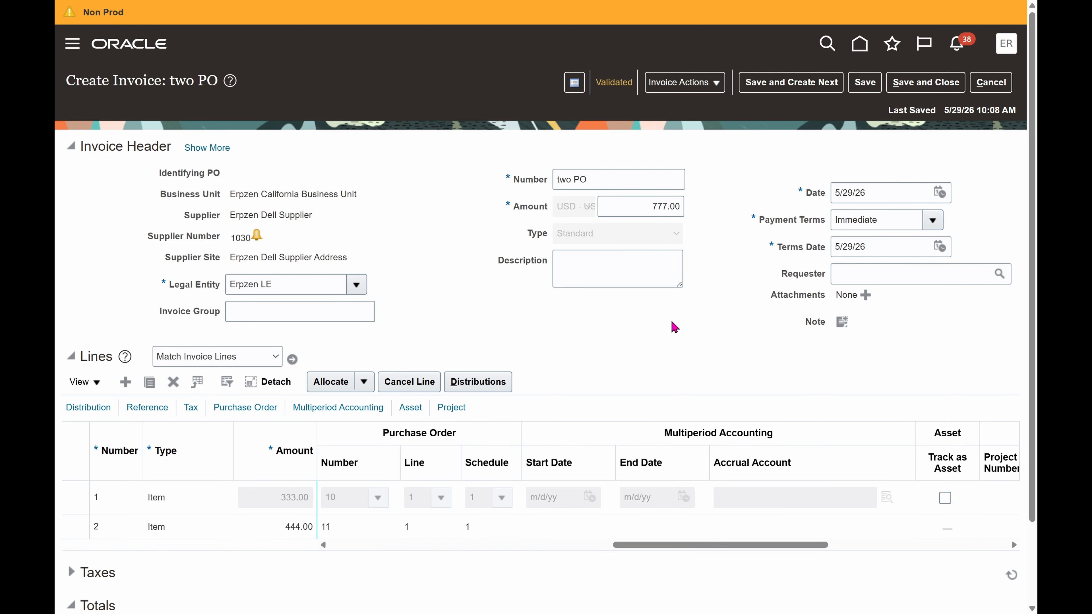
Examine the item descriptions and purchase order references on both lines of the validated invoice
scroll(672, 324, "down", 3)
left_click(617, 433)
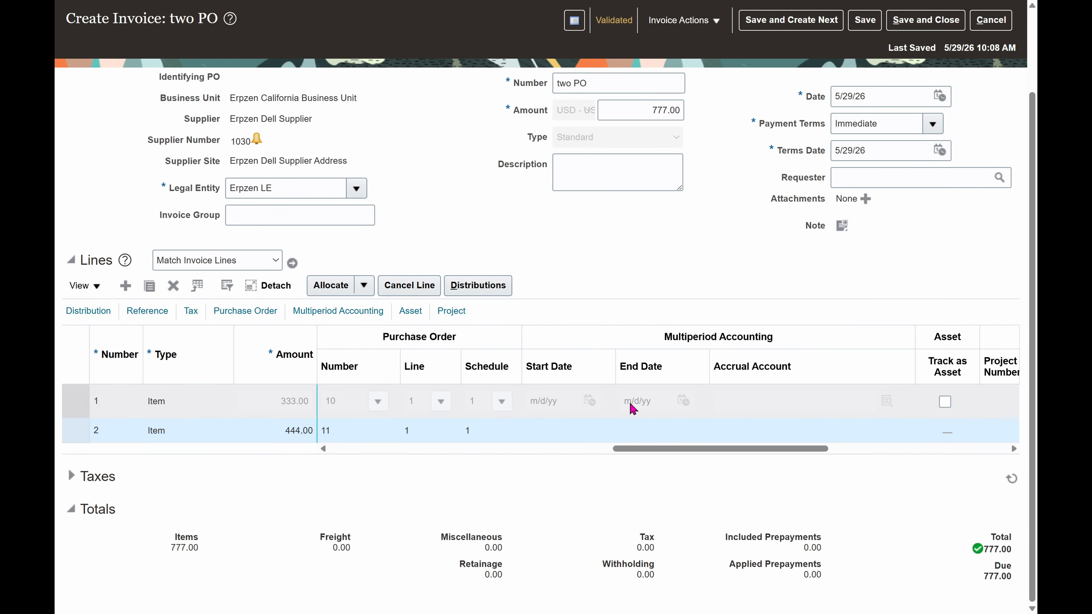
left_click(614, 405)
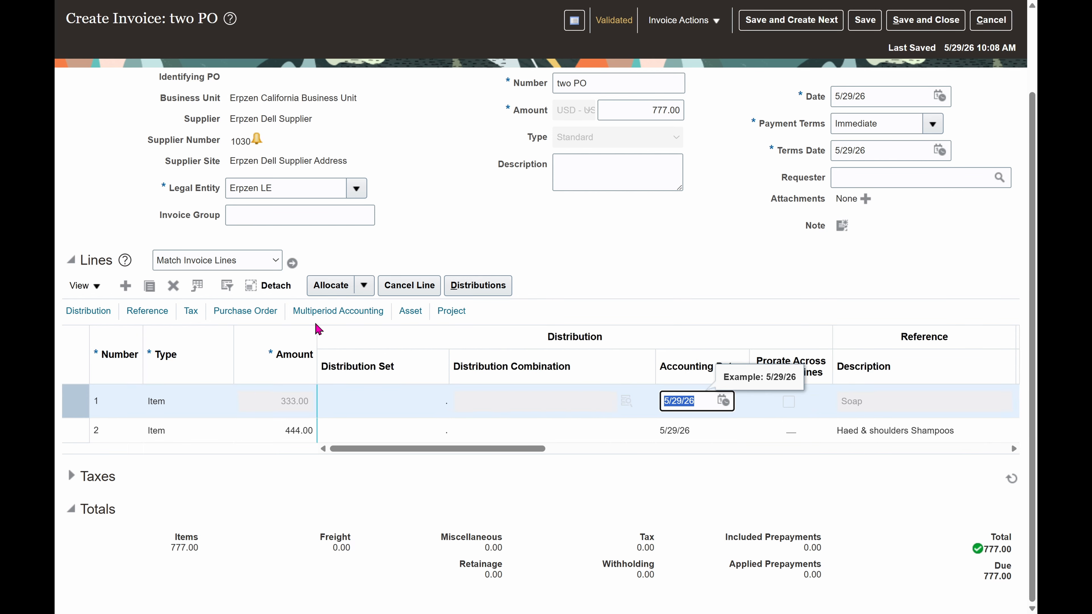
left_click(256, 313)
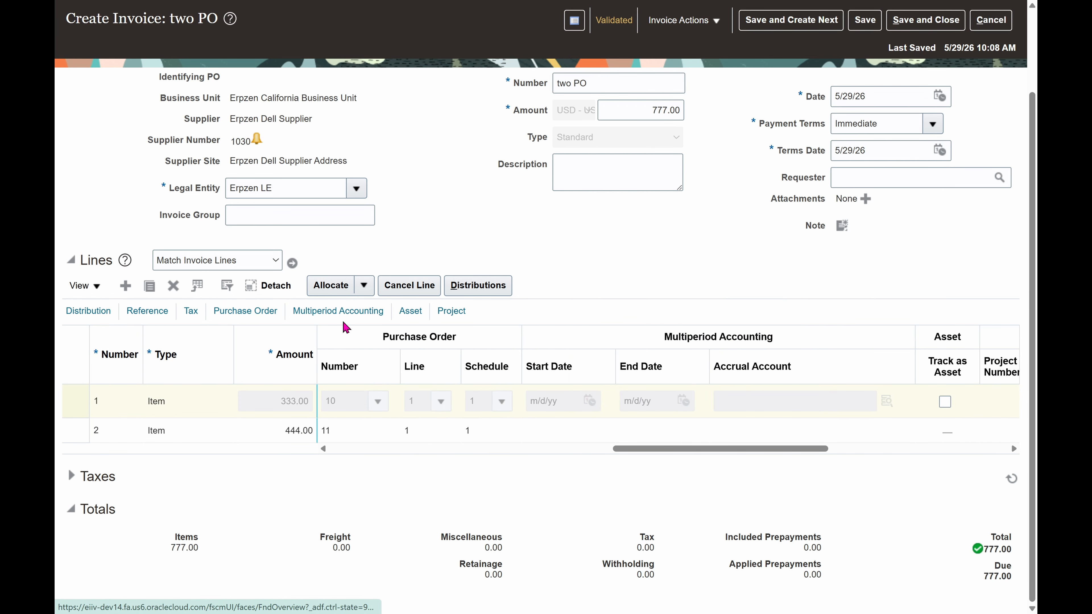
left_click(604, 432)
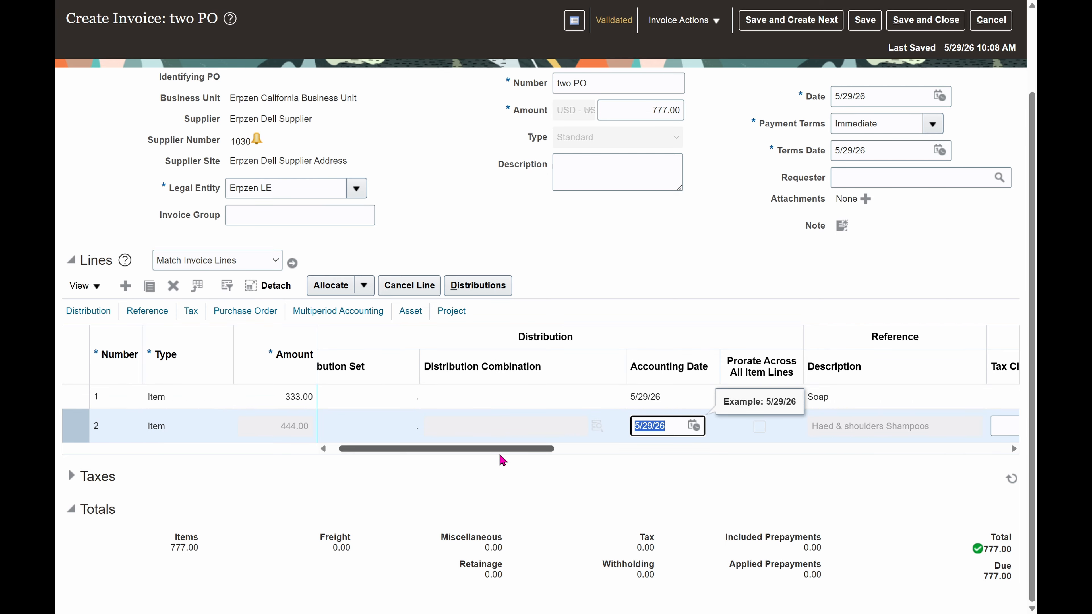
left_click_drag(499, 450, 576, 451)
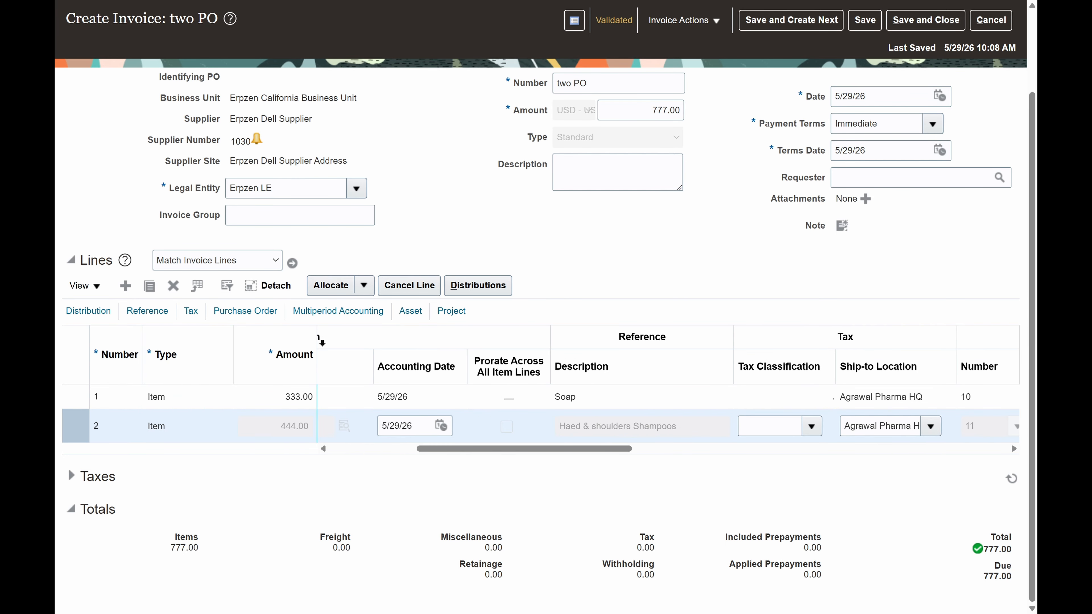
left_click(259, 316)
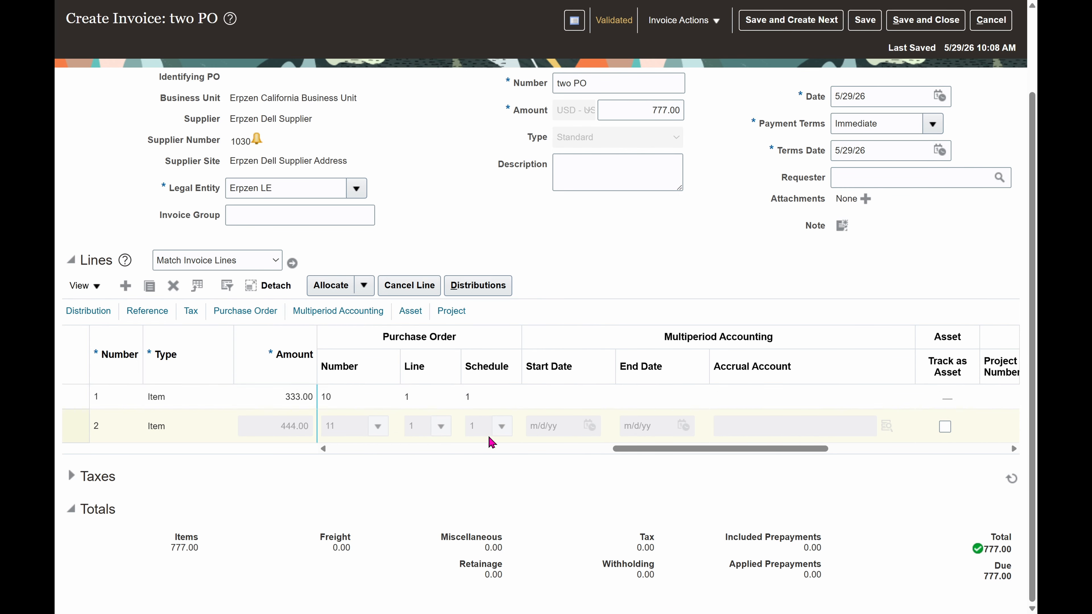
Post the invoice to the ledger and view its accounting lines, checking the accrual debits
scroll(597, 258, "up", 3)
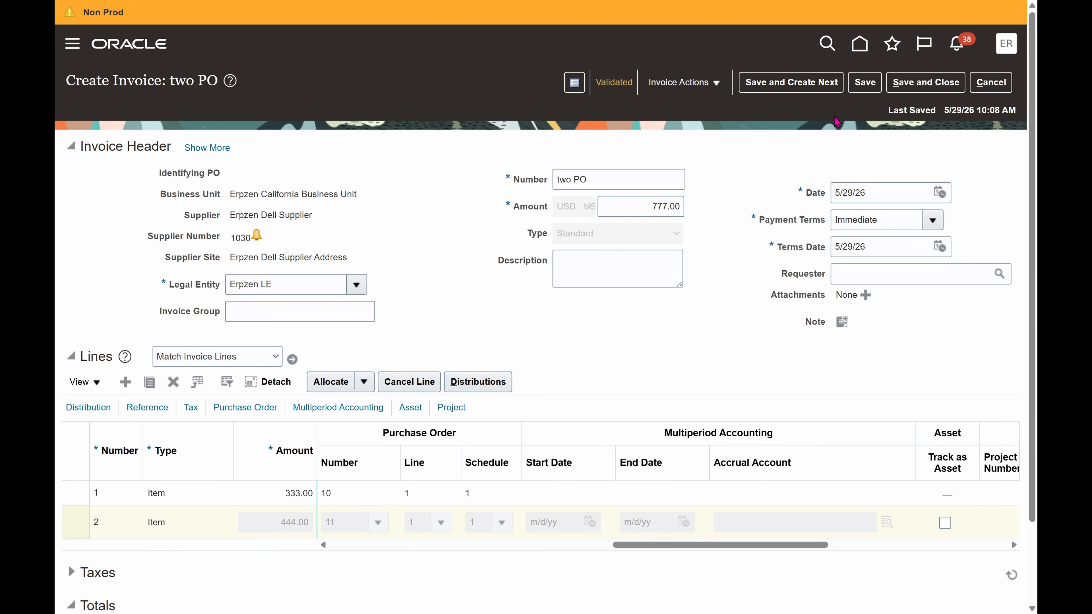
left_click(686, 84)
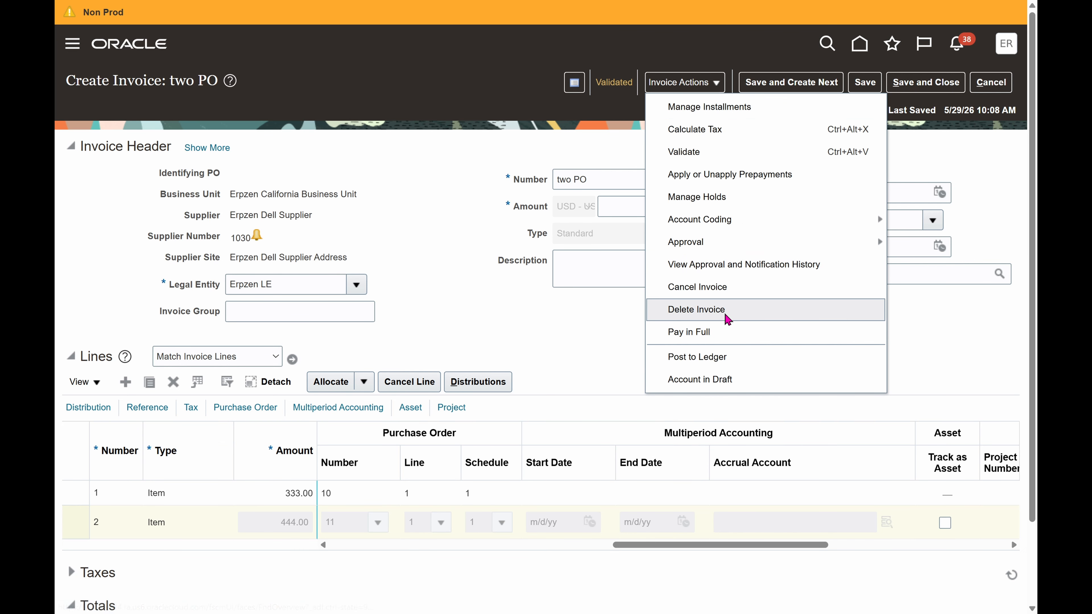
left_click(713, 365)
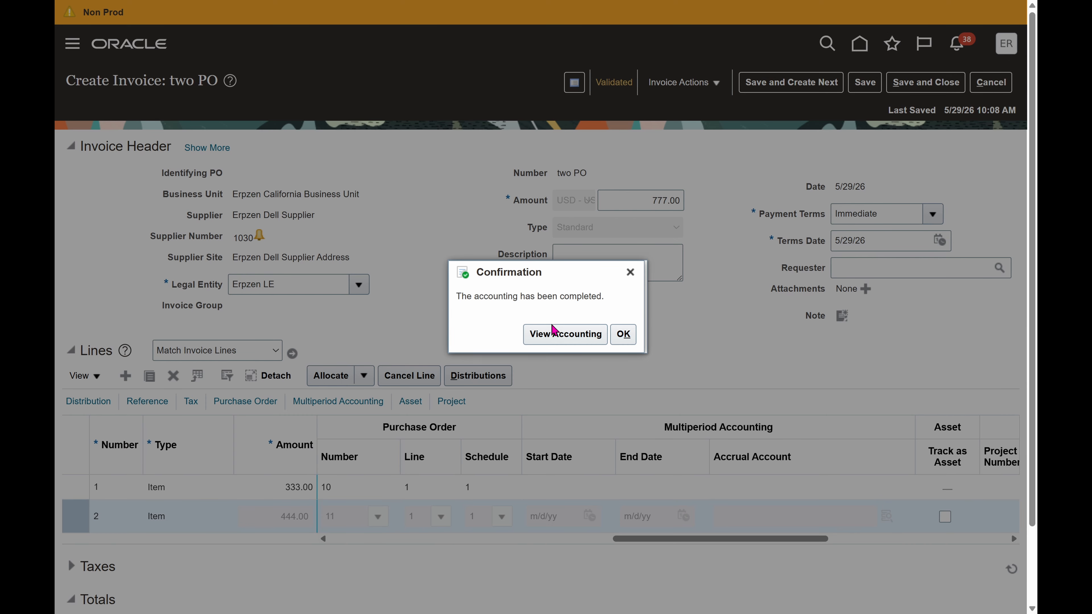
left_click(558, 337)
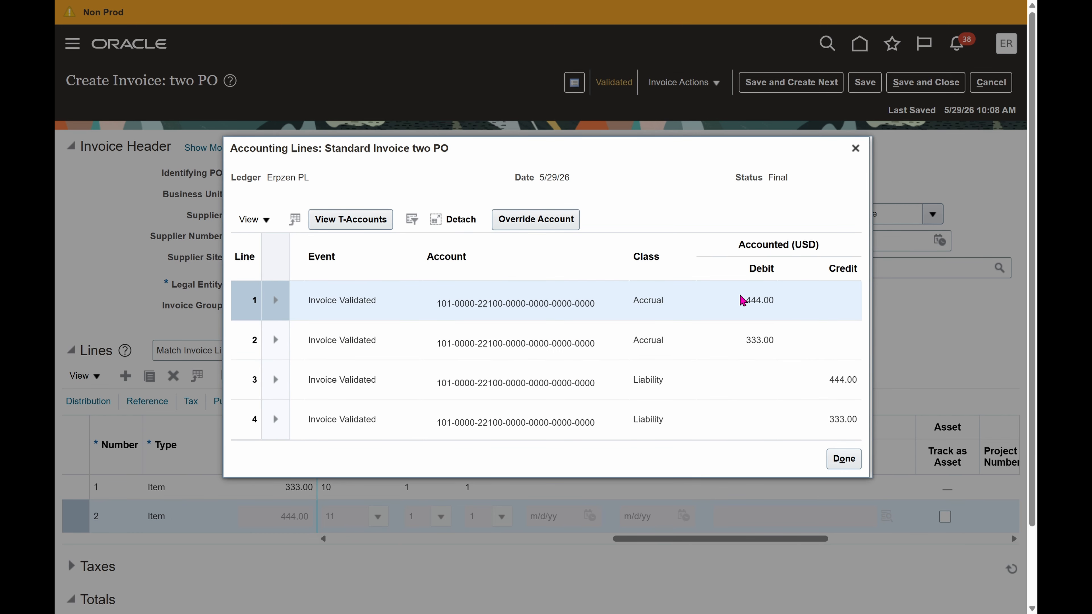
left_click(736, 341)
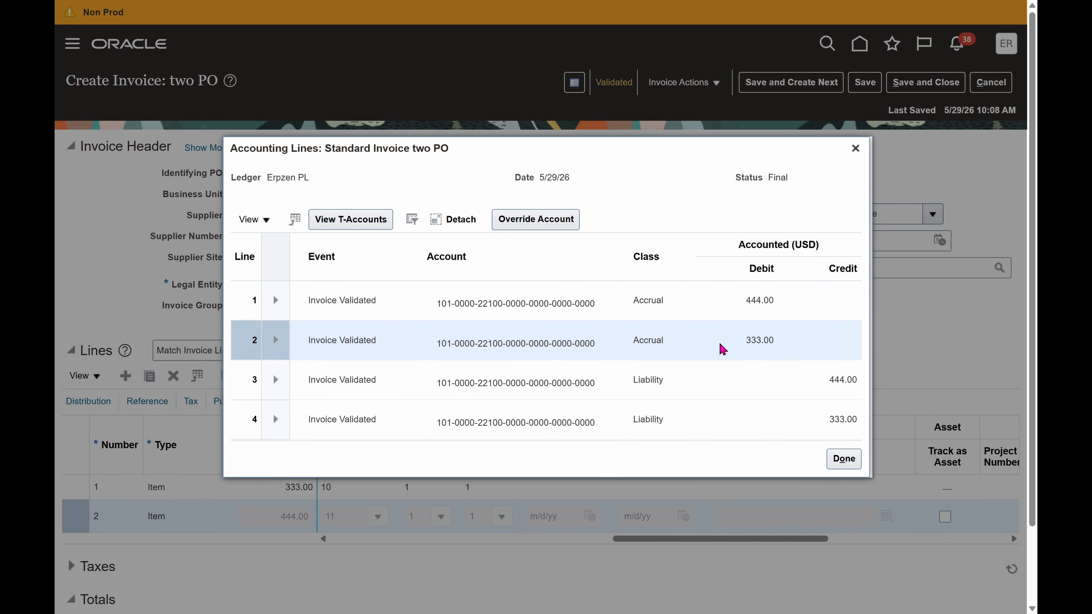
Examine the liability credit lines in the invoice's accounting and compare them with the accrual debit lines
left_click(711, 385)
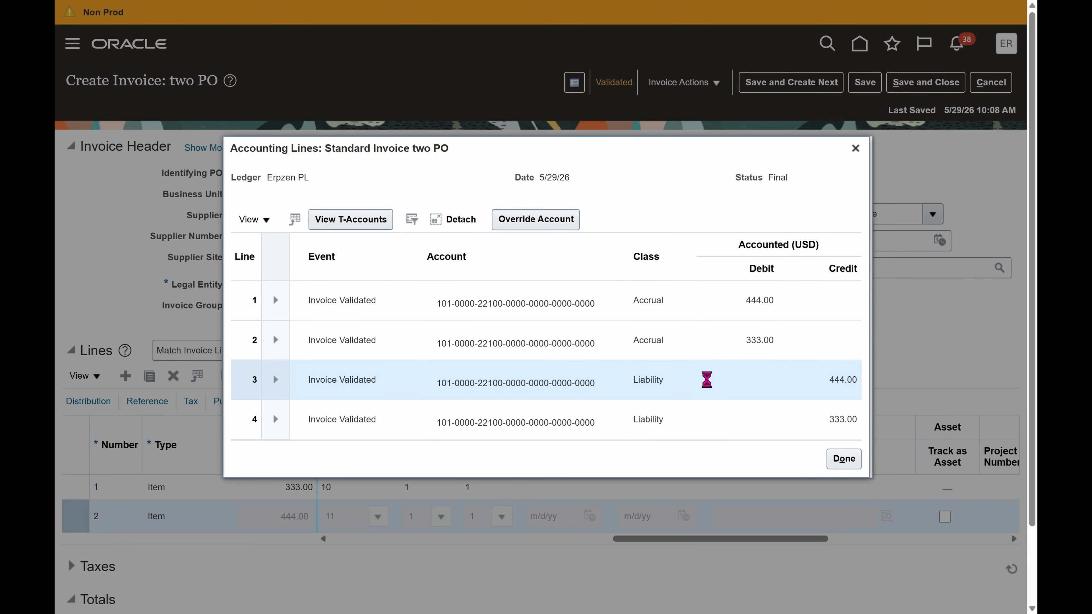
left_click(709, 424)
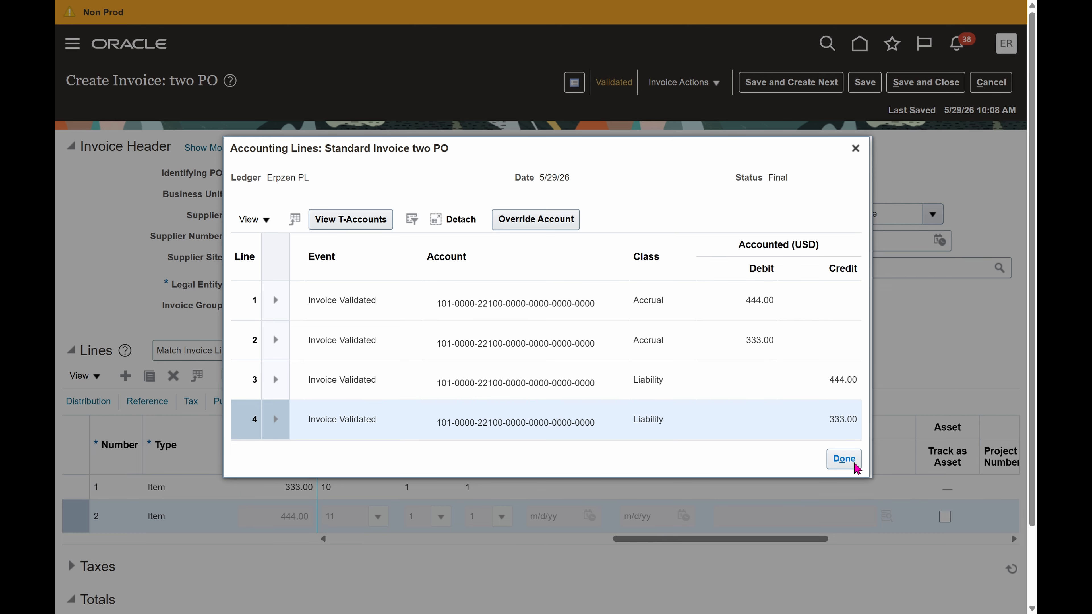
left_click(689, 303)
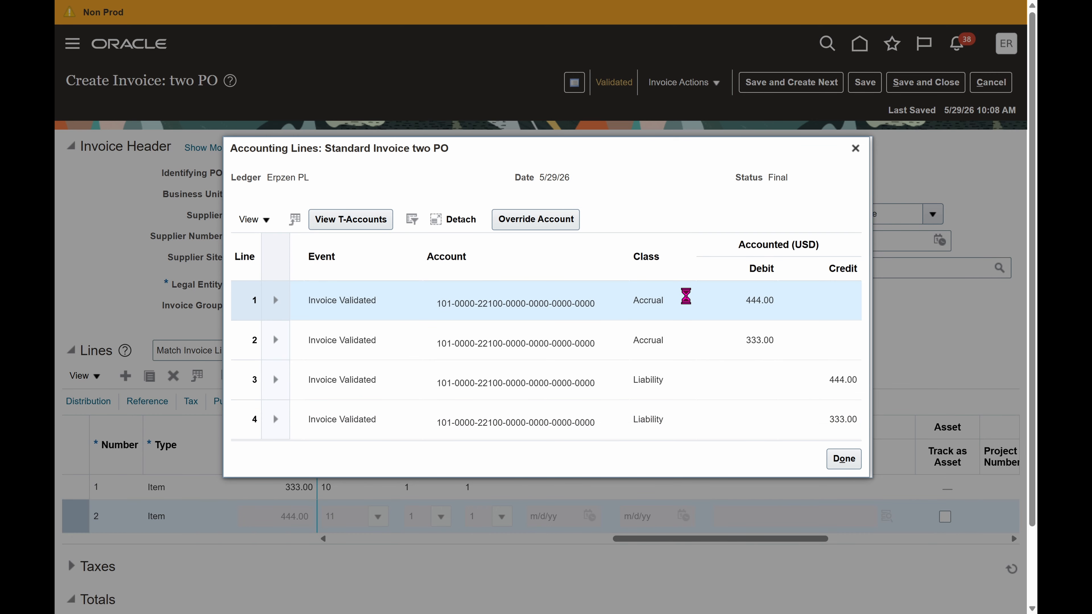
left_click(693, 391)
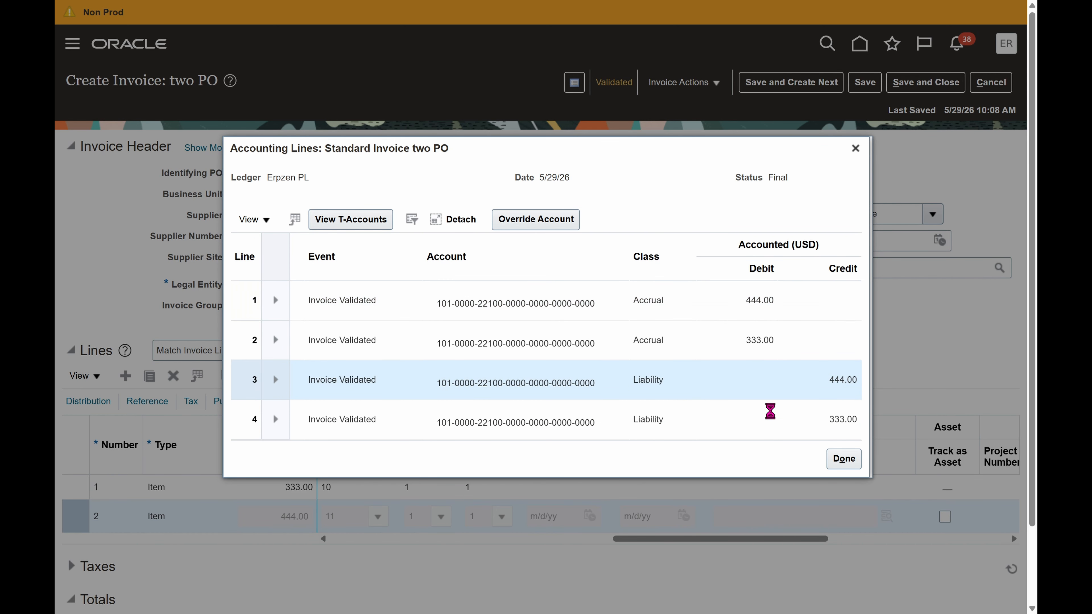
Close the accounting lines, then save and close the two PO invoice to return to the Invoices overview
left_click(844, 460)
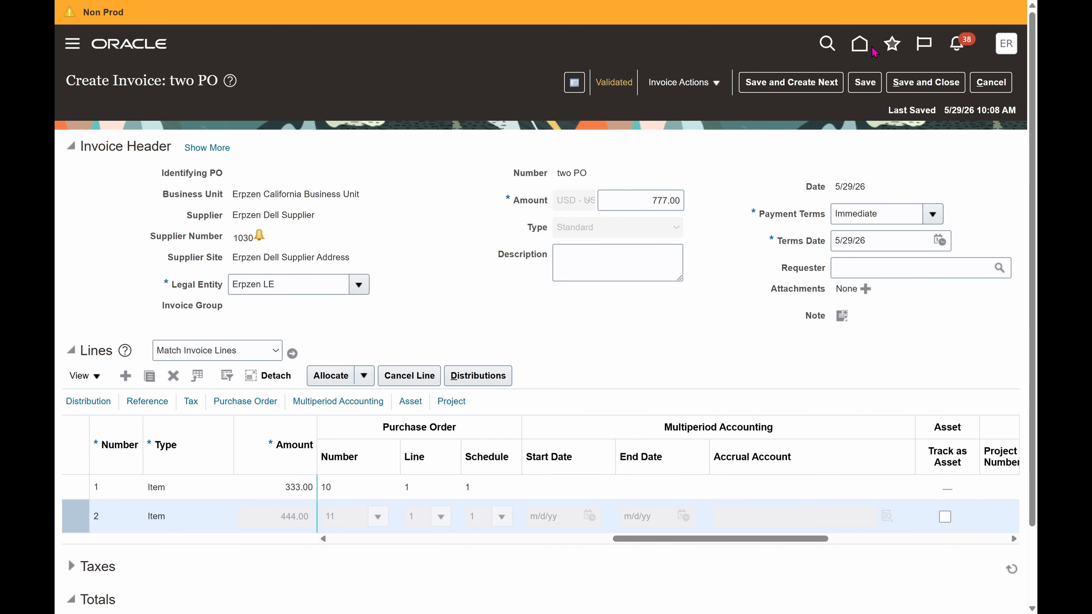
left_click(865, 82)
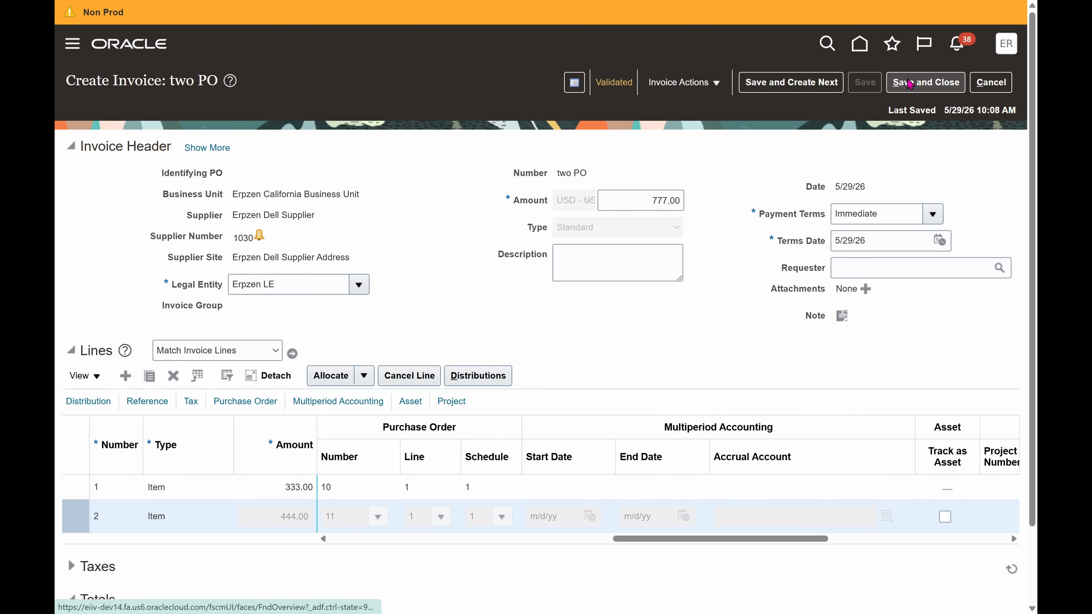
left_click(937, 86)
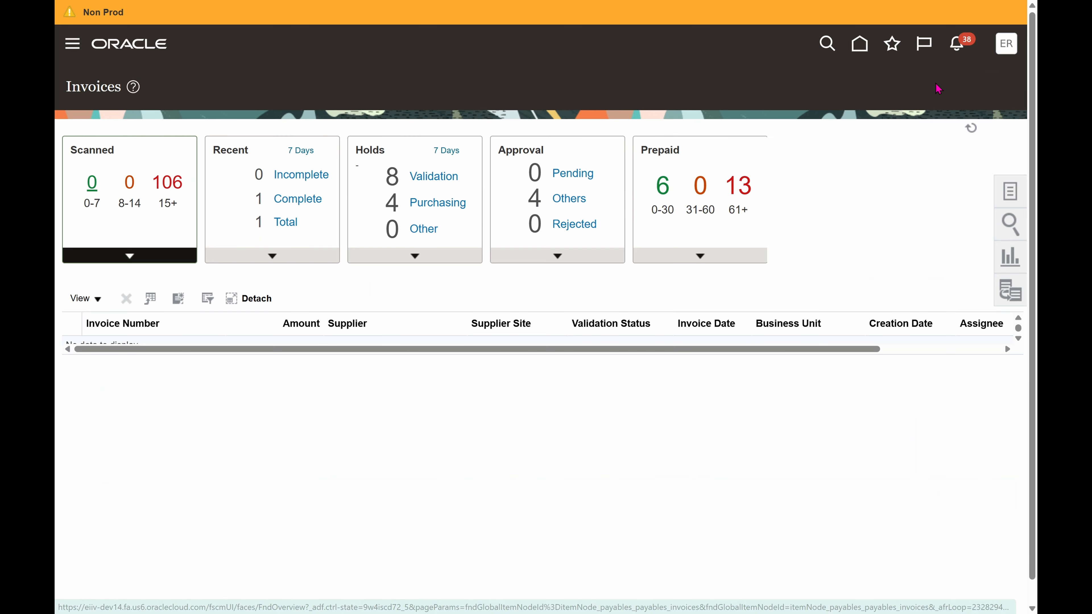